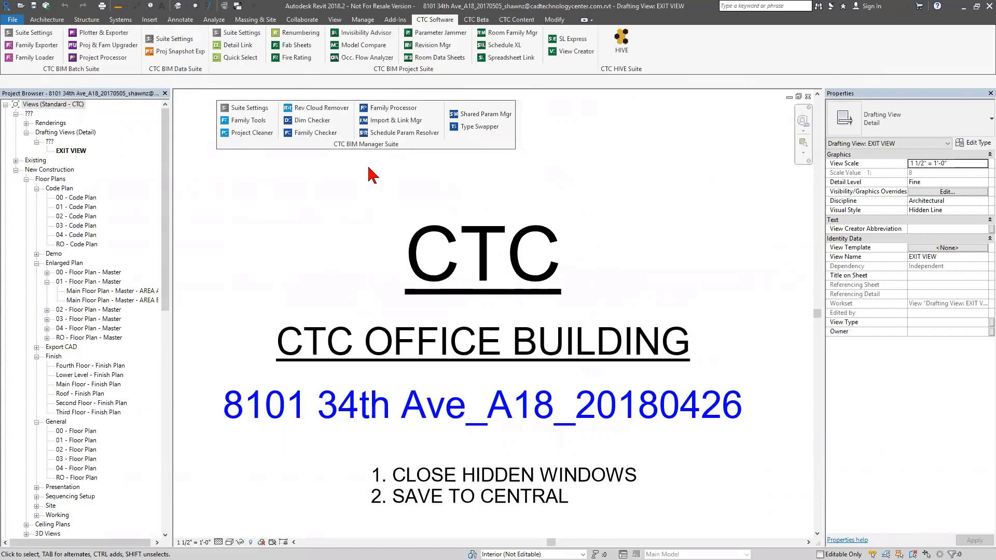
Nudge the floating CTC BIM Manager Suite panel and switch to the Insert ribbon tools.
{"action": "mouse_move", "coordinate": [372, 154]}
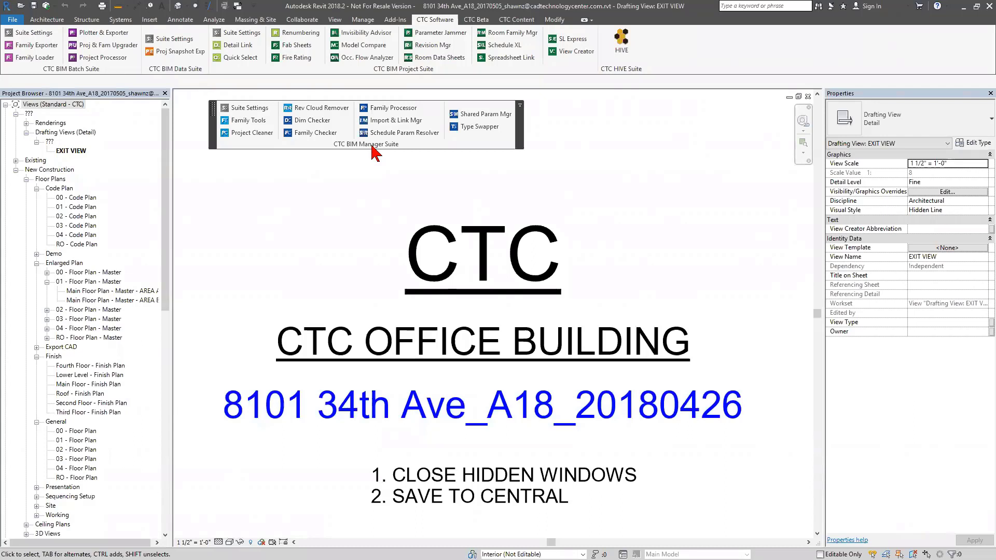
{"action": "left_click_drag", "start_coordinate": [378, 146], "coordinate": [381, 151]}
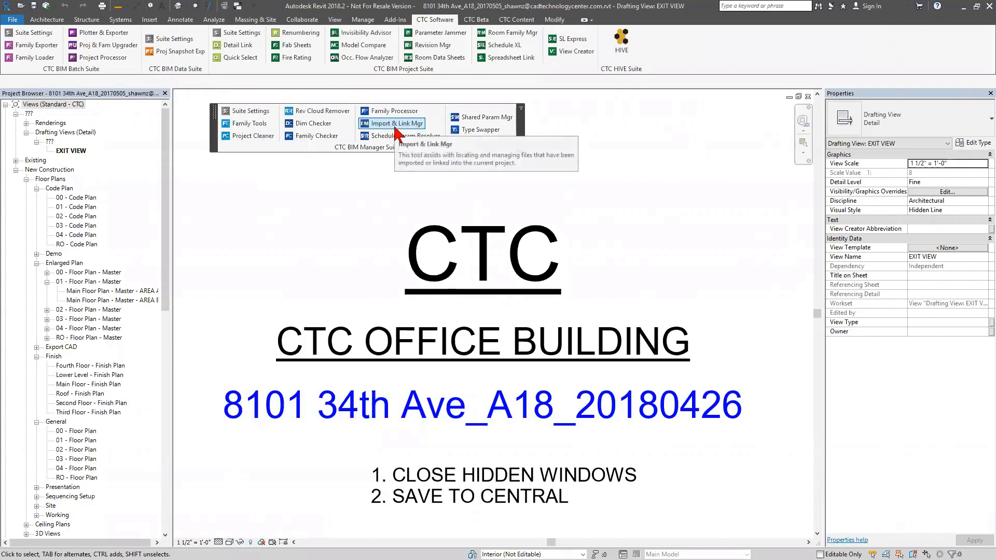
{"action": "left_click", "coordinate": [151, 20]}
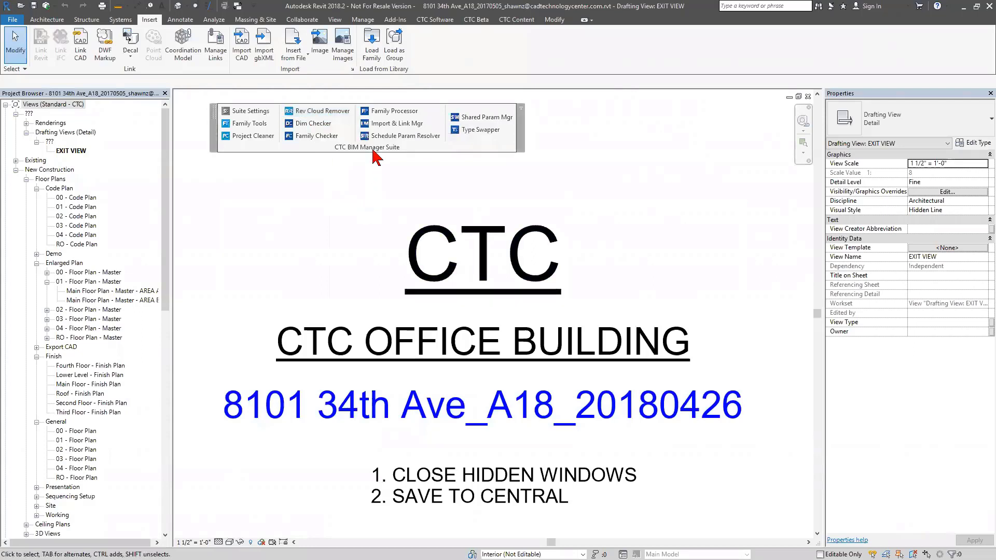
Move the CTC BIM Manager Suite panel right, then select the ctcsoftware.com domain in Chrome's address bar.
{"action": "left_click_drag", "start_coordinate": [376, 155], "coordinate": [446, 146]}
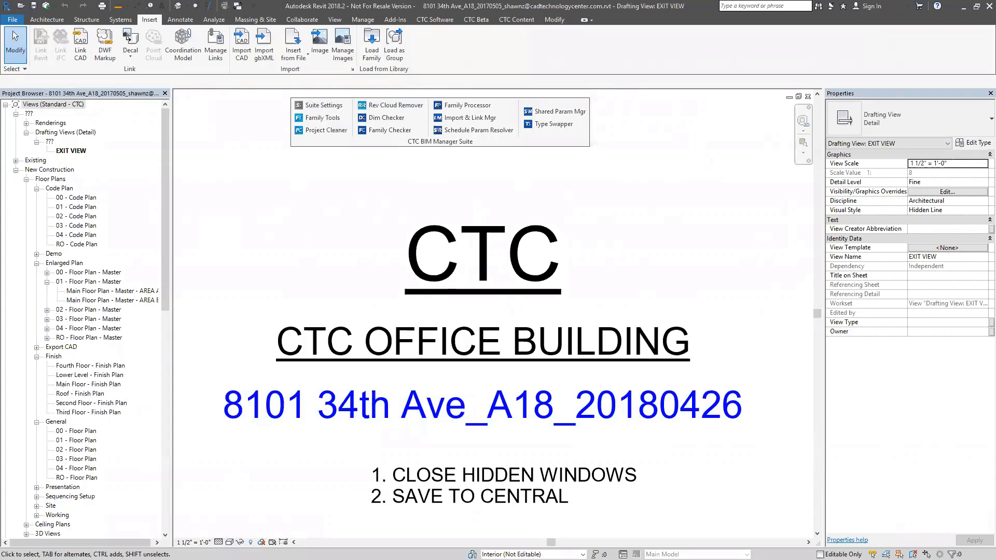
{"action": "left_click_drag", "start_coordinate": [197, 39], "coordinate": [106, 51]}
{"action": "left_click_drag", "start_coordinate": [196, 39], "coordinate": [146, 40]}
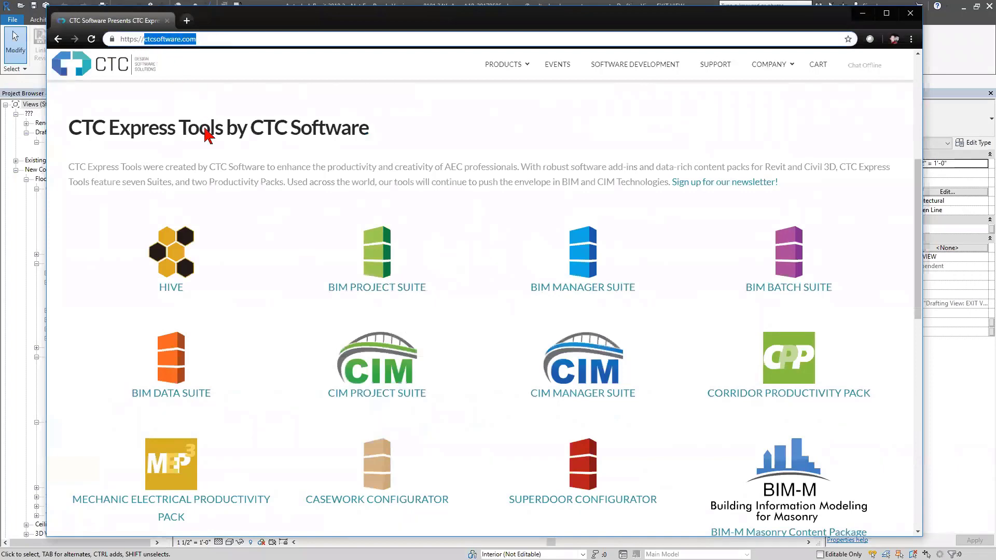
Scroll the ctcsoftware.com homepage down to the CTC Express Tools grid of suite icons.
{"action": "scroll", "coordinate": [305, 120], "scroll_direction": "up", "scroll_amount": 6}
{"action": "scroll", "coordinate": [218, 96], "scroll_direction": "up", "scroll_amount": 1}
{"action": "scroll", "coordinate": [534, 125], "scroll_direction": "down", "scroll_amount": 1}
{"action": "scroll", "coordinate": [534, 124], "scroll_direction": "down", "scroll_amount": 4}
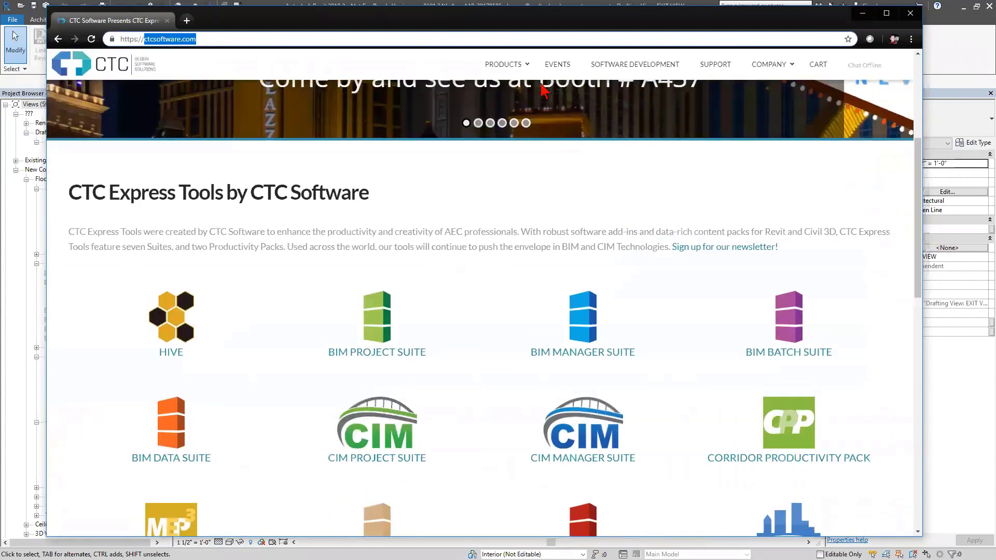
{"action": "scroll", "coordinate": [524, 52], "scroll_direction": "up", "scroll_amount": 5}
{"action": "mouse_move", "coordinate": [525, 88]}
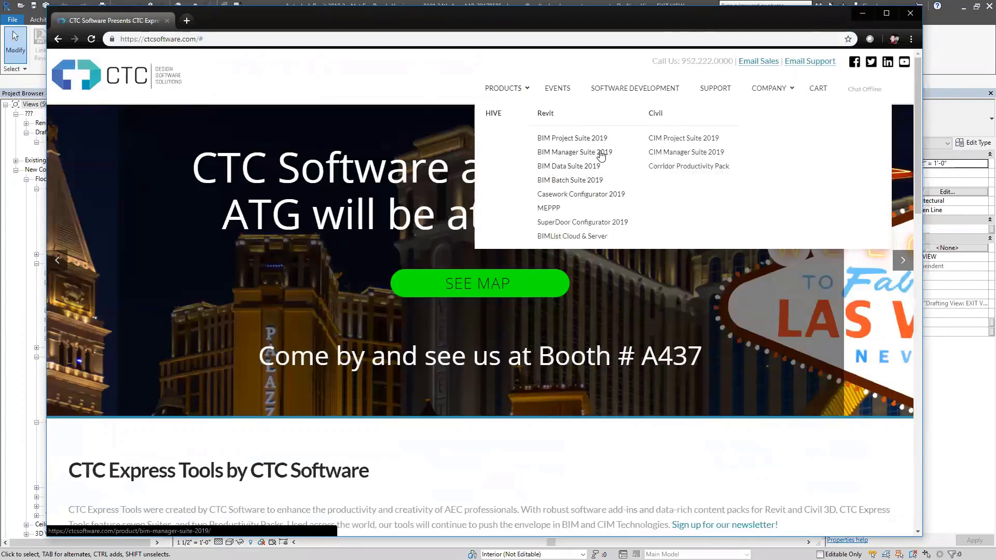
{"action": "scroll", "coordinate": [432, 260], "scroll_direction": "down", "scroll_amount": 5}
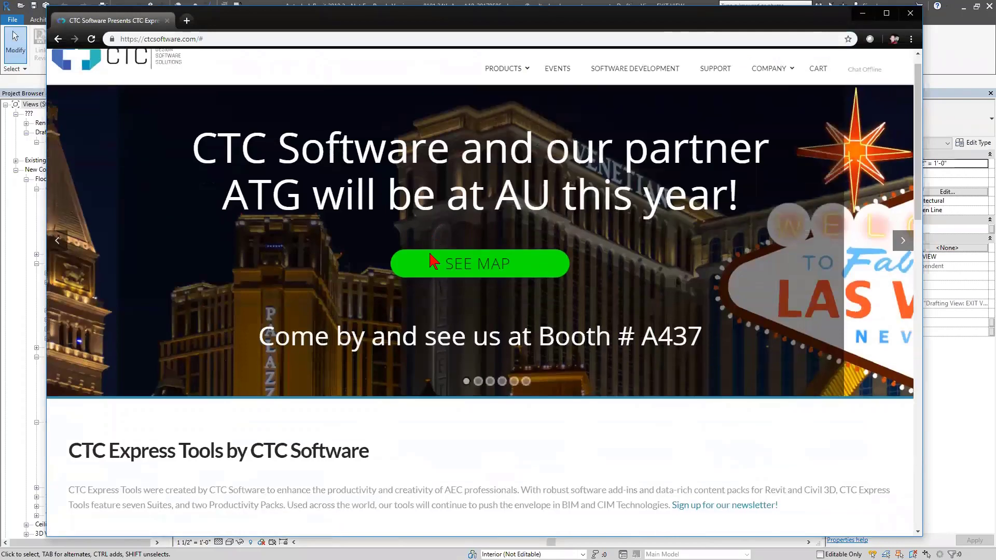
{"action": "scroll", "coordinate": [431, 259], "scroll_direction": "down", "scroll_amount": 2}
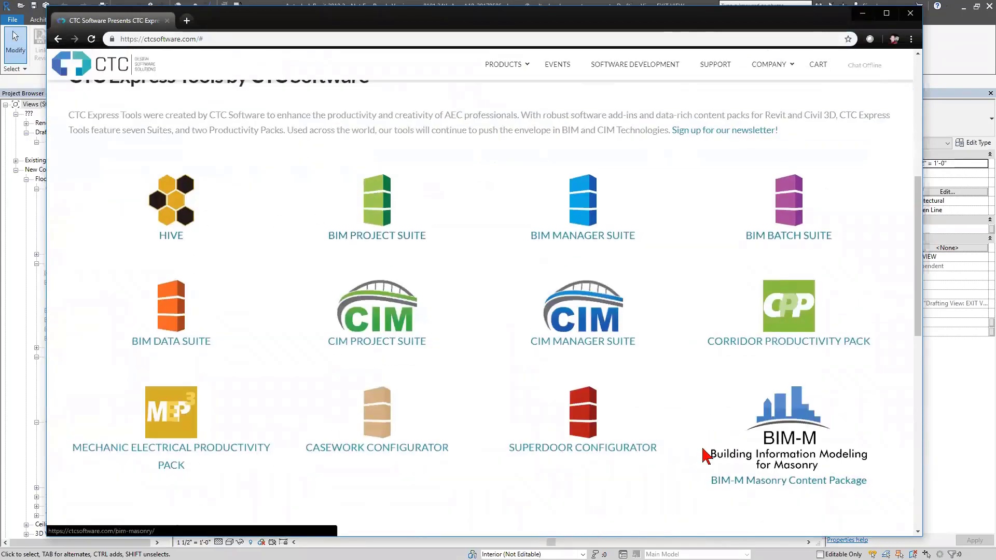
Open the BIM Manager Suite 2019 product page ($1,495.00) and view its Suite Tools list.
{"action": "left_click", "coordinate": [635, 149]}
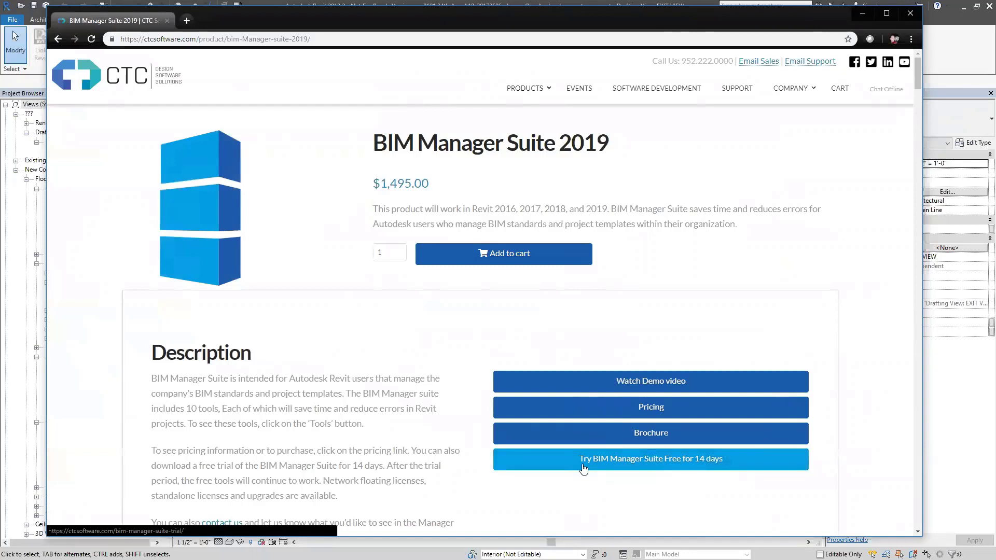
{"action": "scroll", "coordinate": [427, 463], "scroll_direction": "down", "scroll_amount": 5}
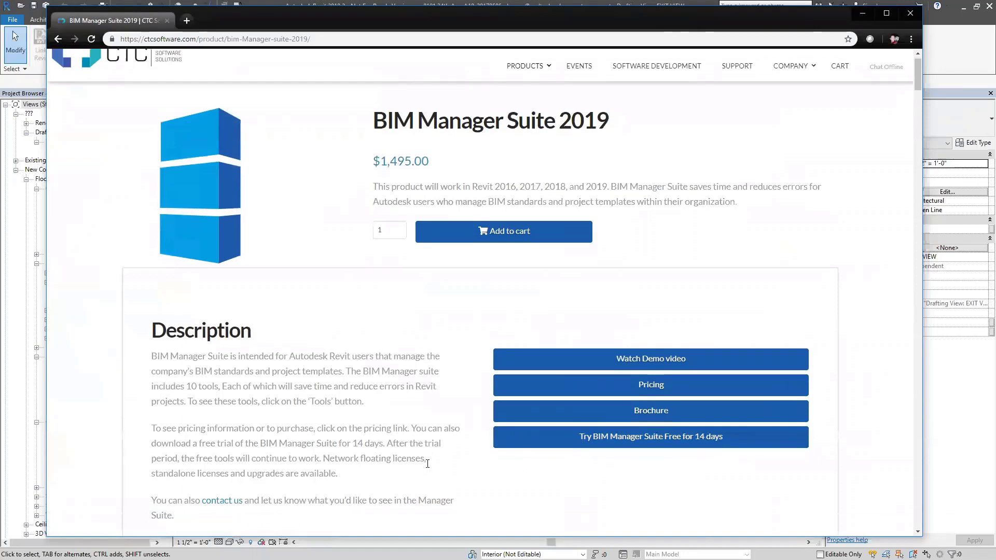
{"action": "scroll", "coordinate": [427, 463], "scroll_direction": "up", "scroll_amount": 1}
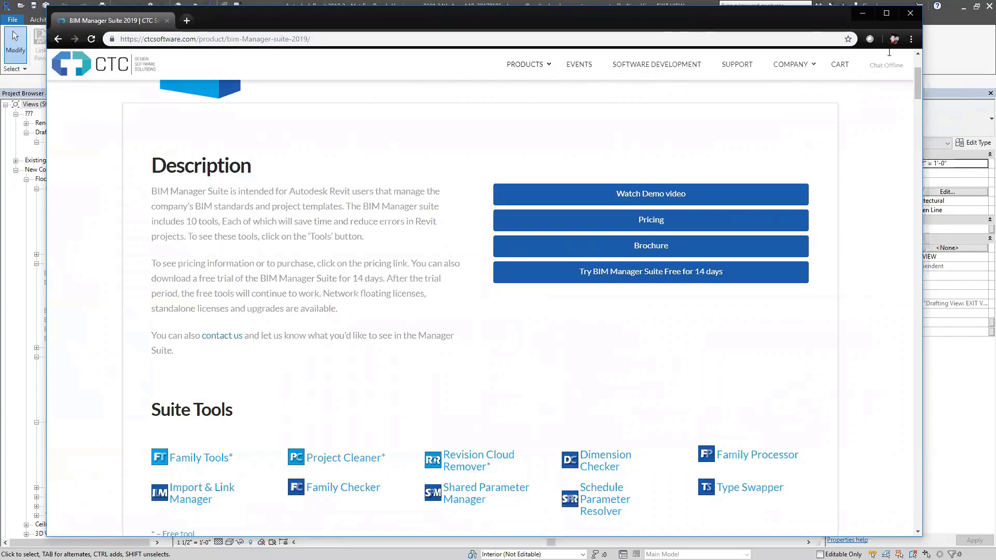
Return to Revit, shift the suite panel further right, and launch Shared Param Mgr.
{"action": "left_click", "coordinate": [940, 37]}
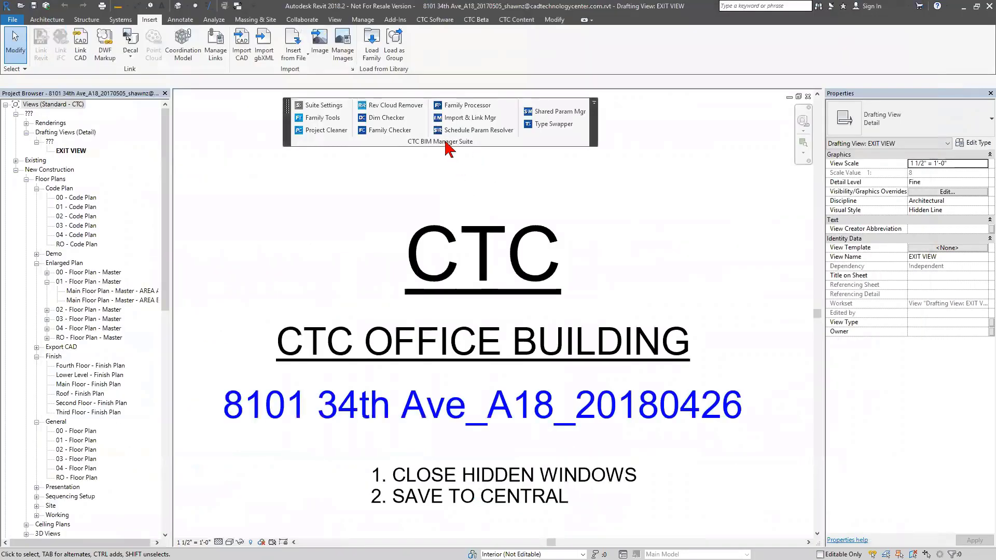
{"action": "left_click_drag", "start_coordinate": [447, 146], "coordinate": [500, 132]}
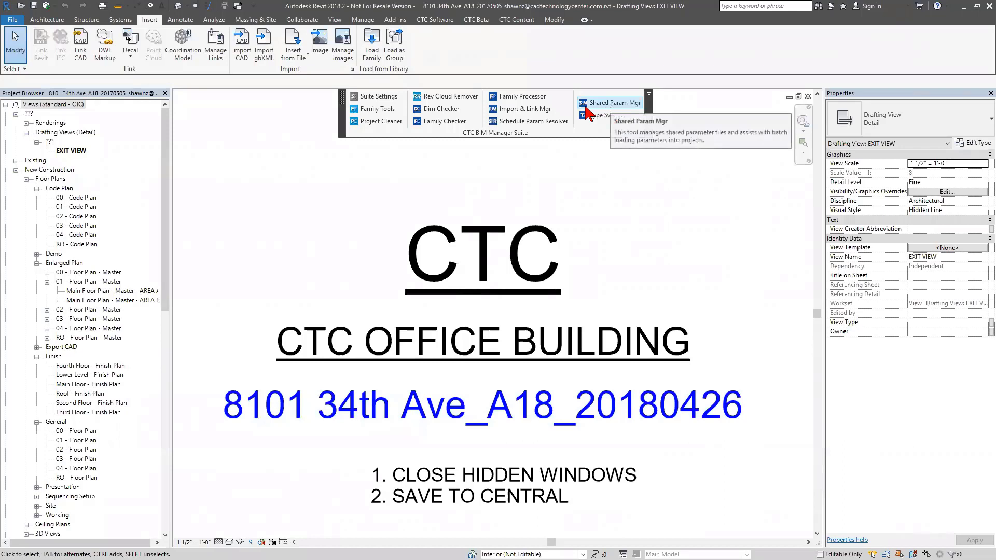
{"action": "left_click", "coordinate": [613, 102]}
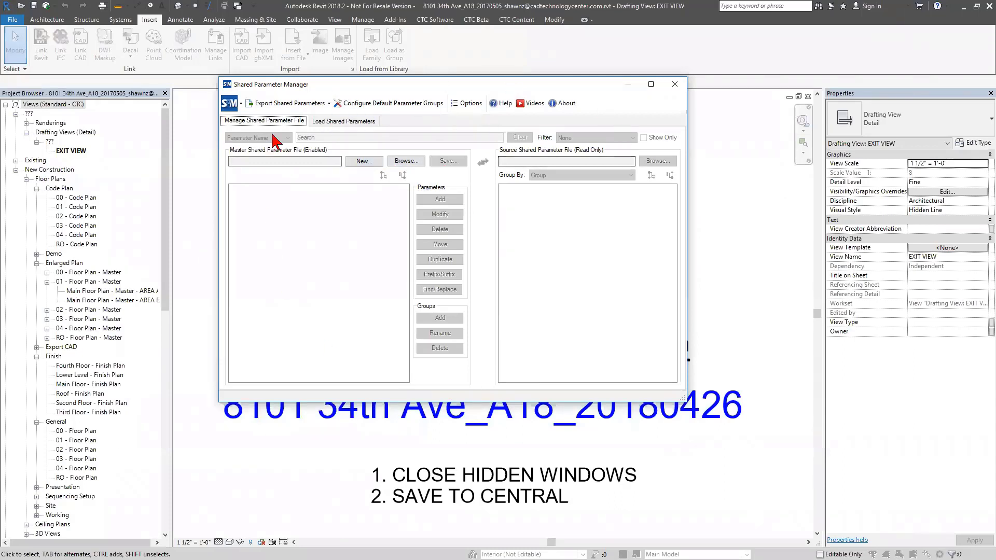
Shift the Shared Parameter Manager right and start a new master shared parameter file.
{"action": "left_click_drag", "start_coordinate": [583, 94], "coordinate": [618, 95]}
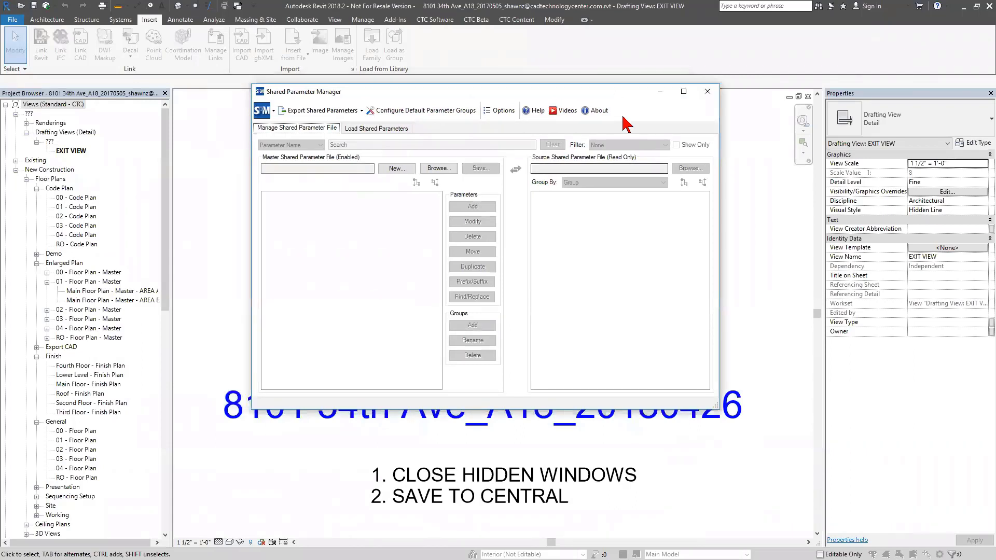
{"action": "left_click", "coordinate": [391, 173]}
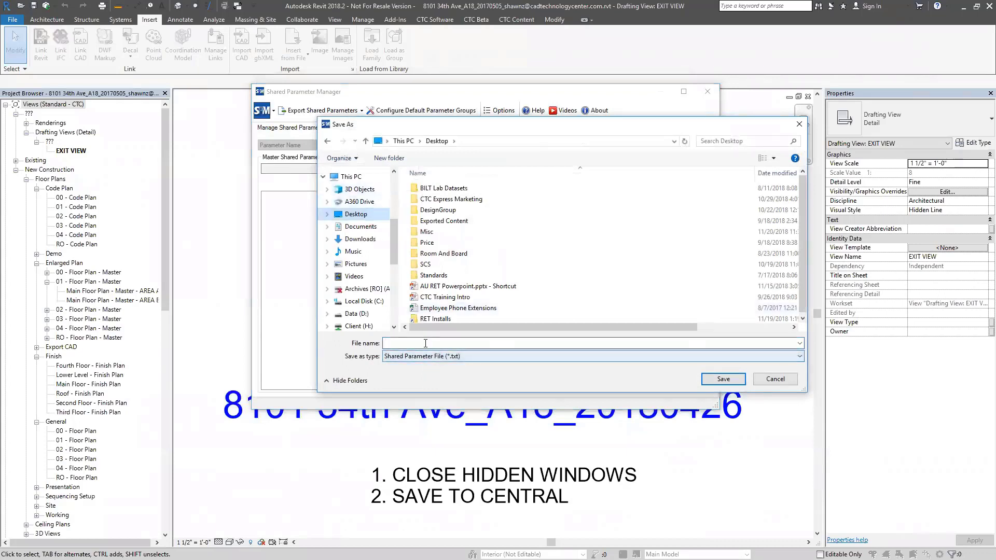
Save the new master shared parameter file as DEMO SP.txt on the Desktop.
{"action": "type", "text": "DEMO SP"}
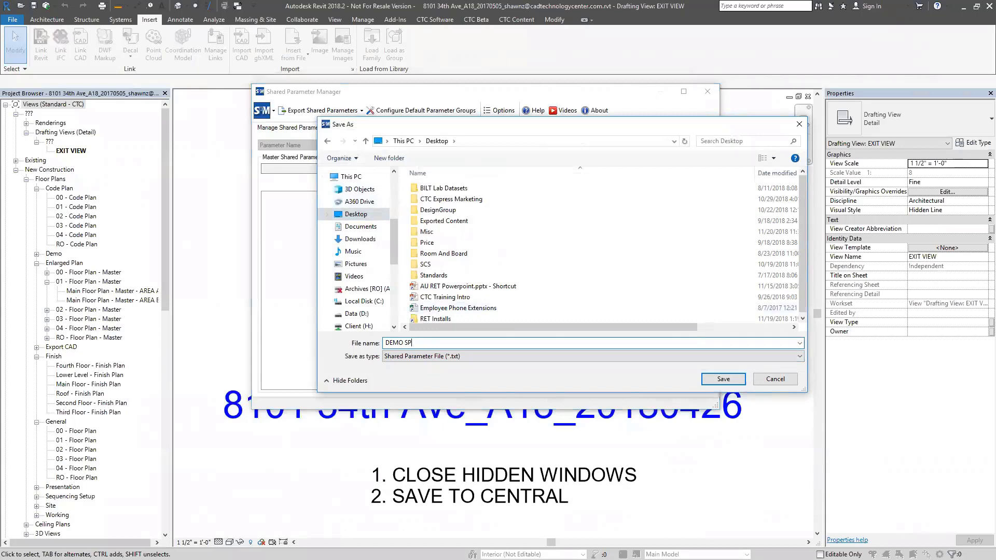
{"action": "left_click", "coordinate": [724, 379]}
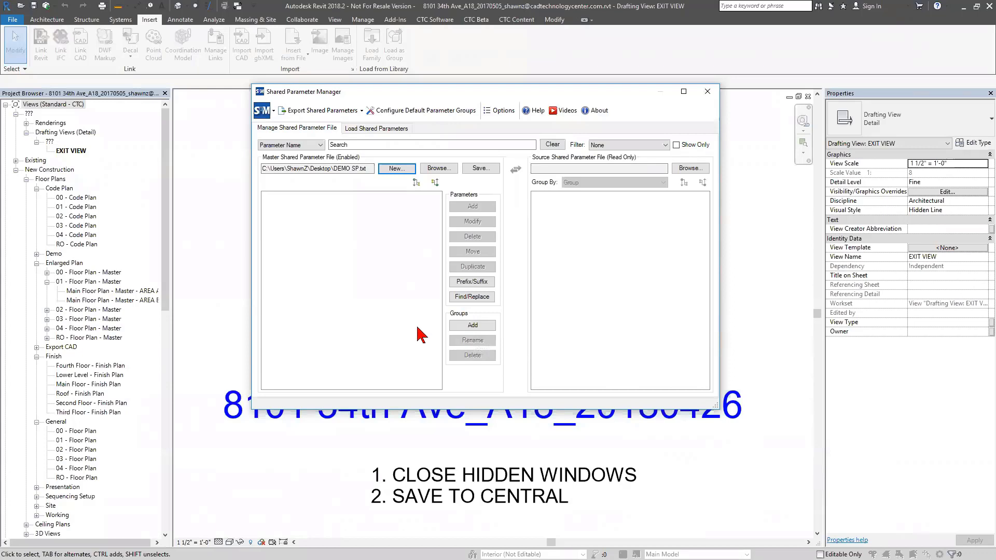
Add the default parameter groups to DEMO SP.txt and select the Dimensions group.
{"action": "left_click", "coordinate": [464, 331]}
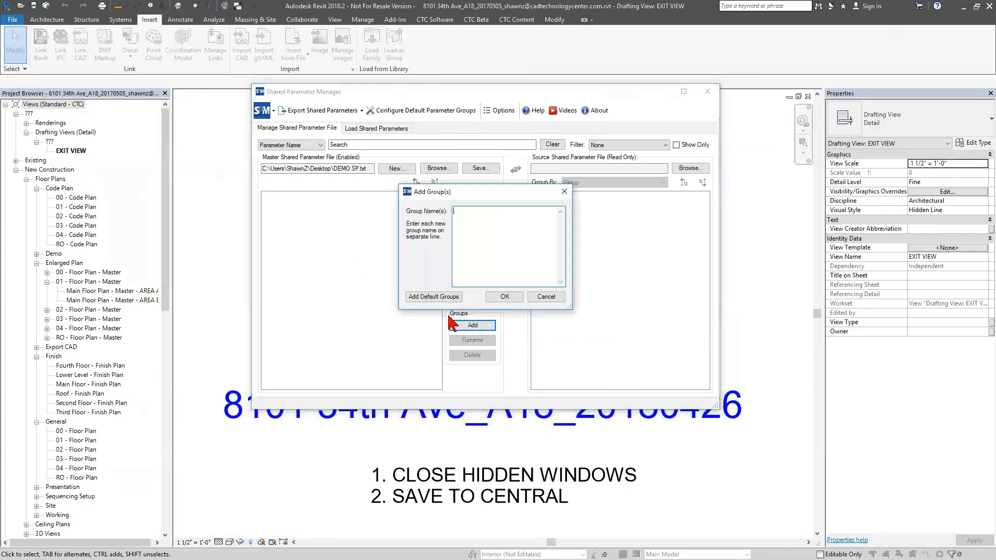
{"action": "left_click", "coordinate": [426, 298]}
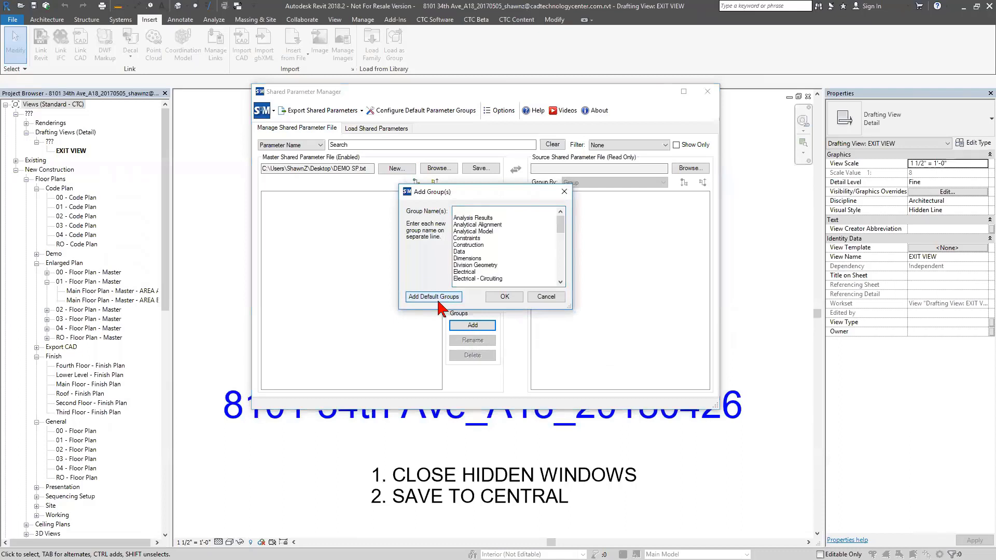
{"action": "left_click_drag", "start_coordinate": [465, 213], "coordinate": [492, 272]}
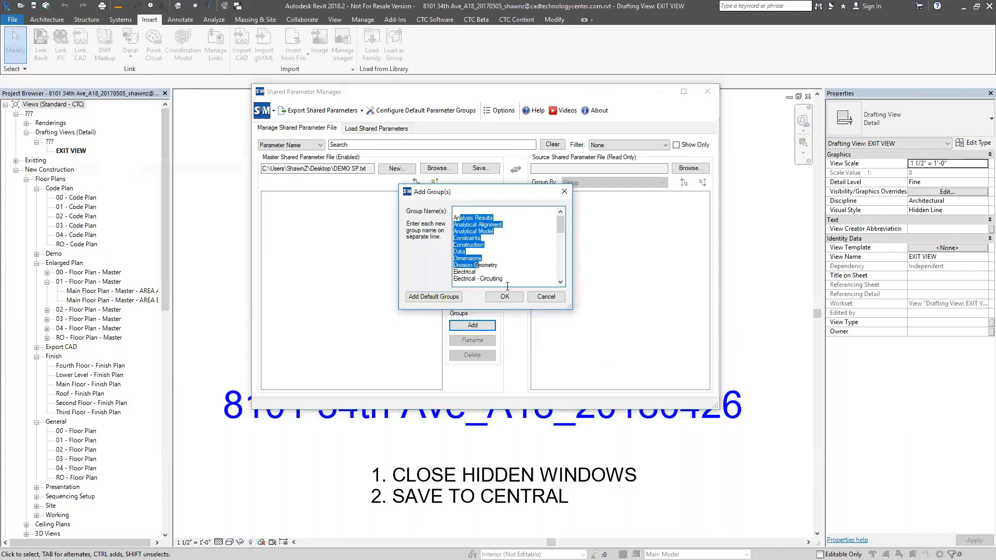
{"action": "left_click", "coordinate": [518, 299]}
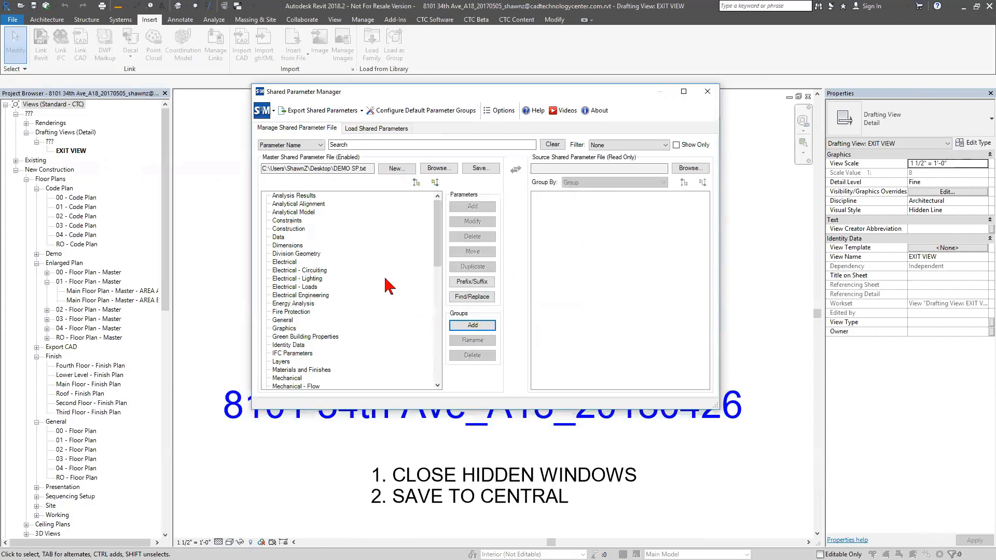
{"action": "left_click_drag", "start_coordinate": [437, 241], "coordinate": [438, 218]}
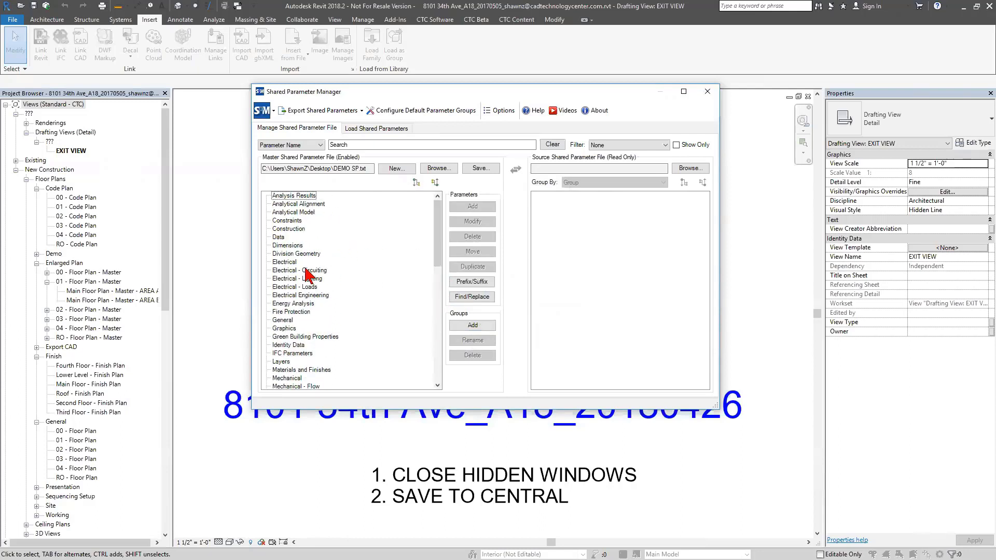
{"action": "left_click", "coordinate": [288, 246]}
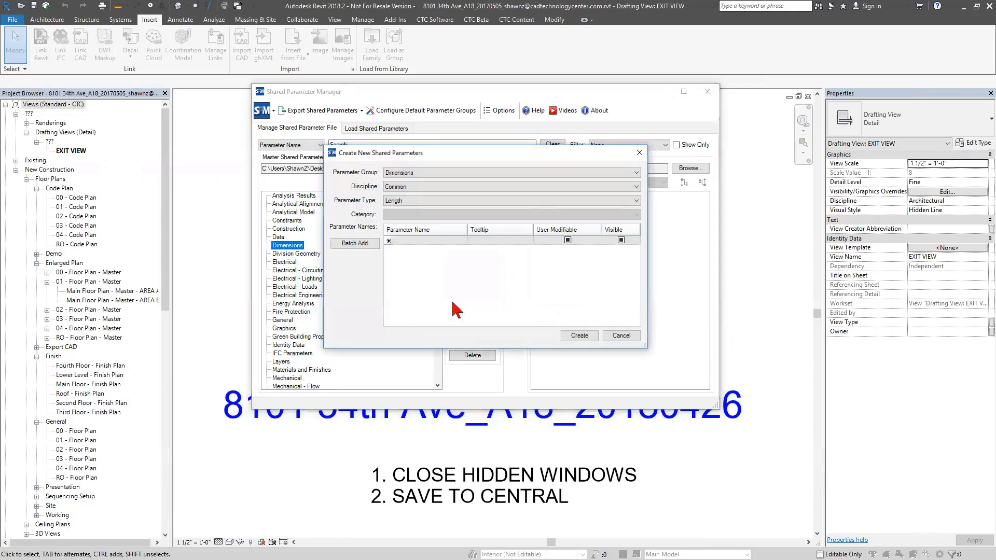
Batch-add Length, Width and Thicknesss as shared length parameters in the Dimensions group.
{"action": "left_click", "coordinate": [353, 245]}
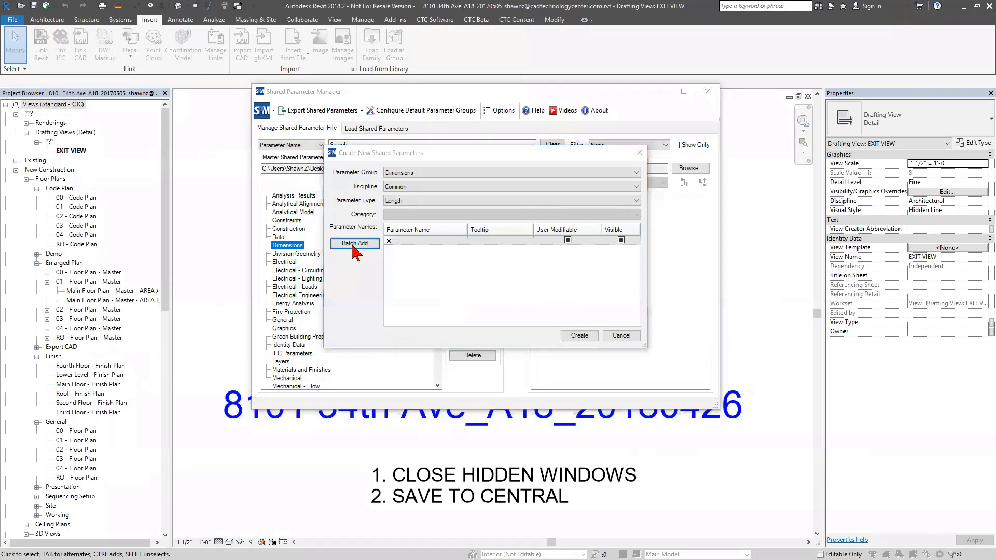
{"action": "type", "text": "Length"}
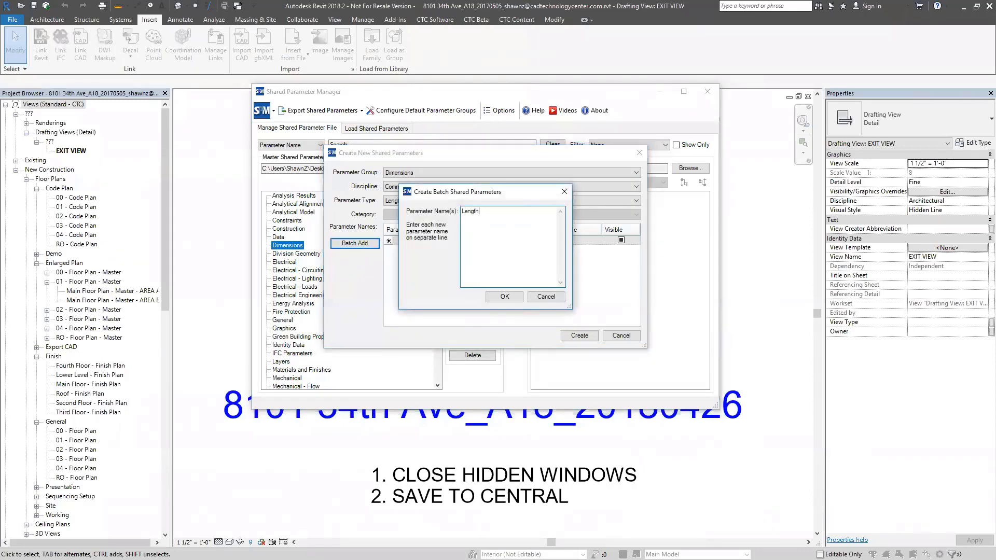
{"action": "type", "text": "Width"}
{"action": "type", "text": "Thi"}
{"action": "type", "text": "cknesss"}
{"action": "key", "text": "Return"}
{"action": "left_click_drag", "start_coordinate": [435, 200], "coordinate": [496, 216]}
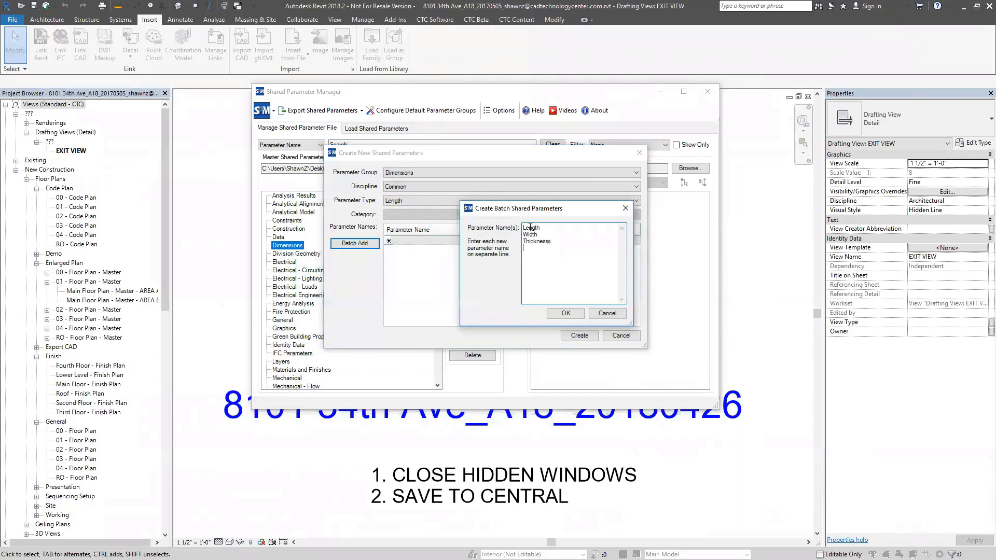
{"action": "left_click_drag", "start_coordinate": [529, 228], "coordinate": [551, 242]}
{"action": "left_click", "coordinate": [566, 313]}
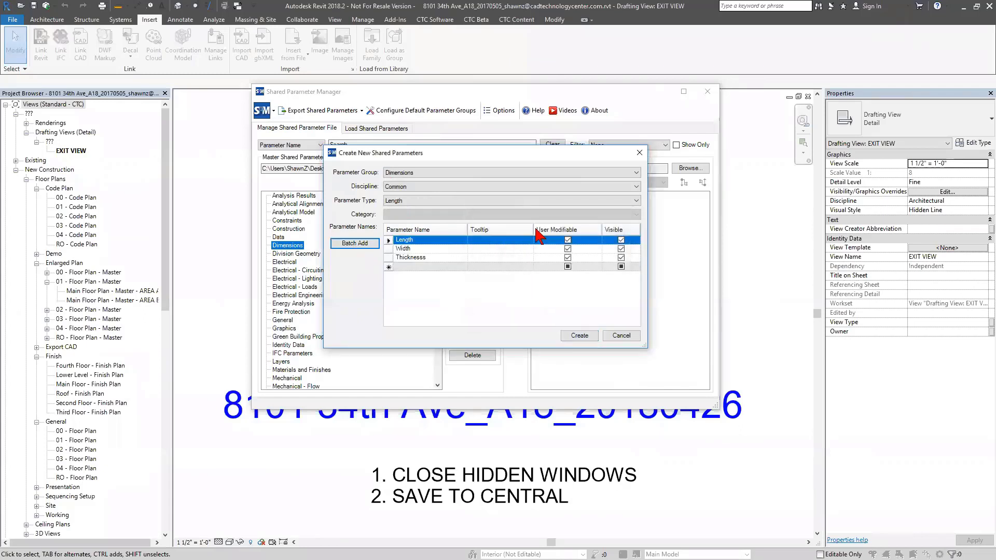
{"action": "key", "text": "Return"}
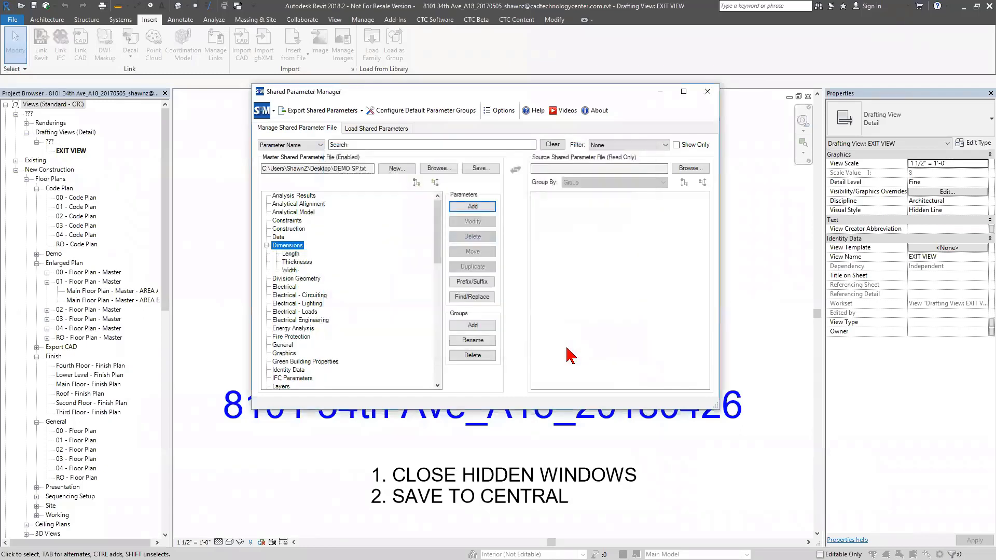
Rename Thicknesss to Thickness, keeping the Length type and accepting the new GUID.
{"action": "left_click", "coordinate": [300, 263]}
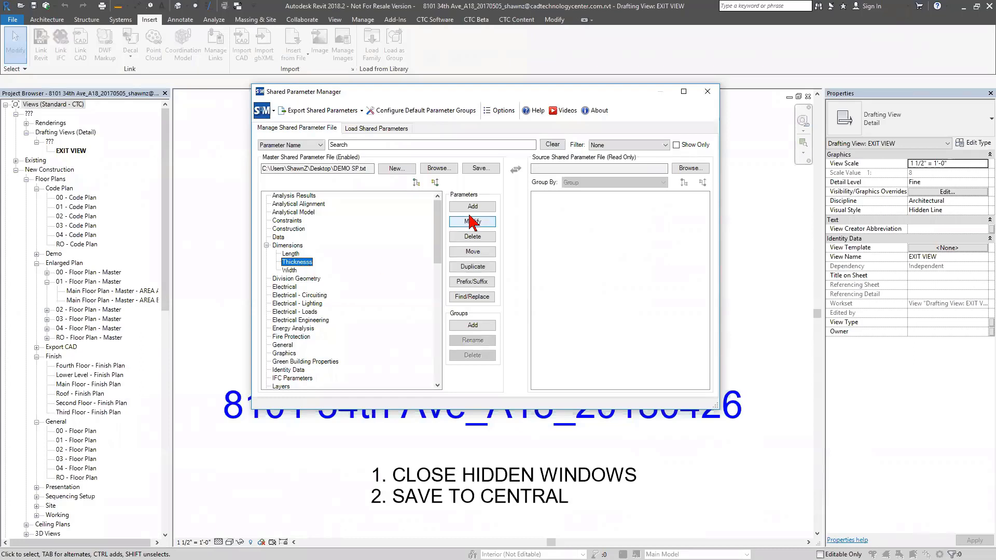
{"action": "double_click", "coordinate": [312, 262]}
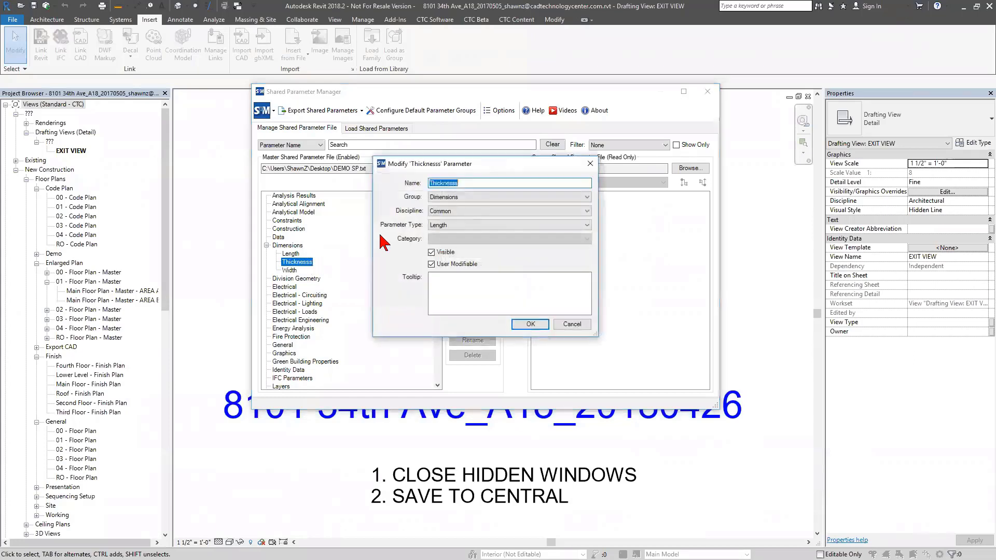
{"action": "left_click_drag", "start_coordinate": [427, 169], "coordinate": [416, 166]}
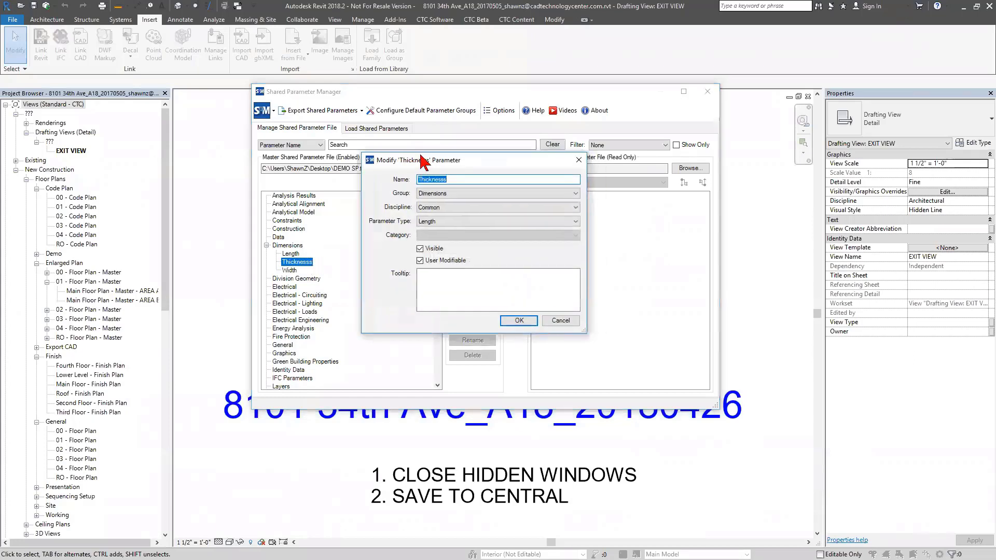
{"action": "left_click", "coordinate": [450, 181]}
{"action": "left_click", "coordinate": [435, 222]}
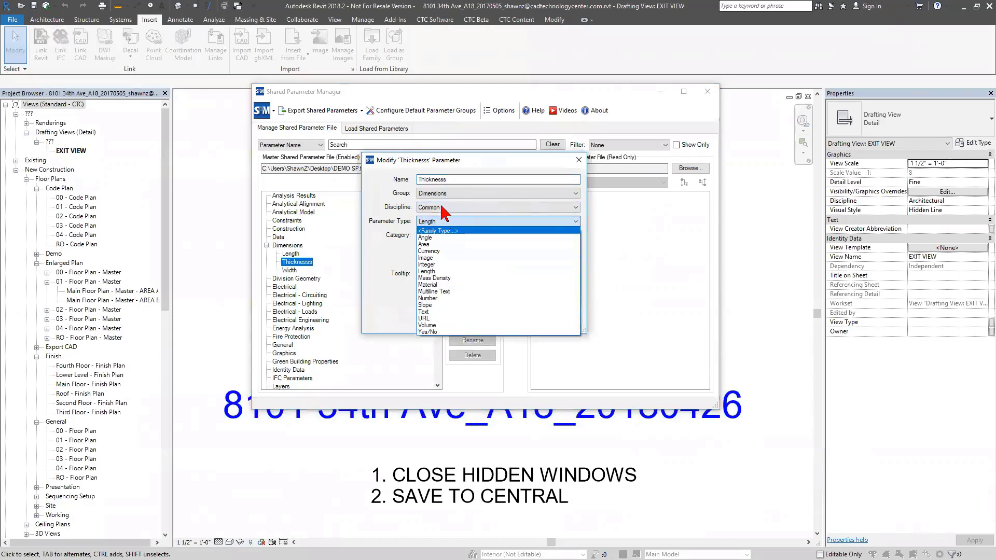
{"action": "left_click", "coordinate": [461, 179]}
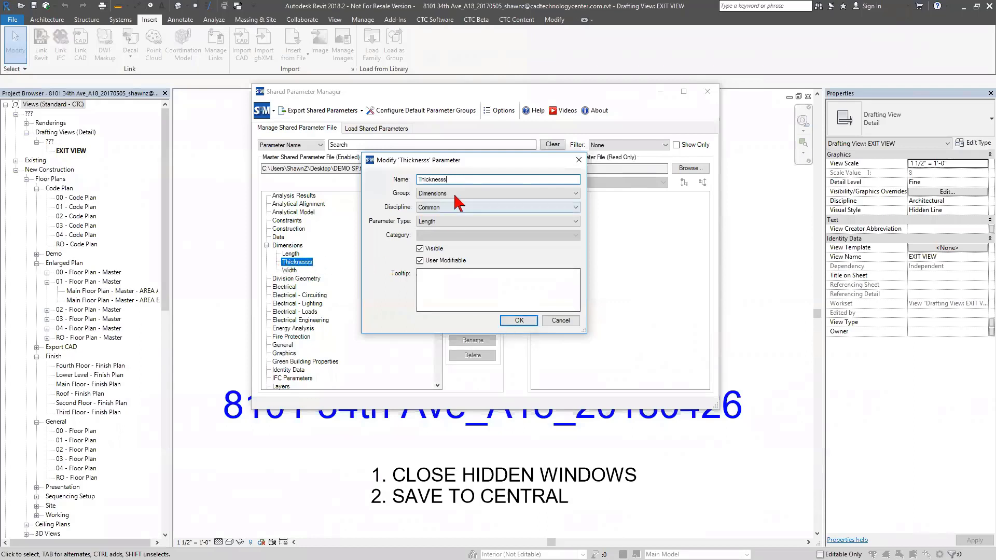
{"action": "key", "text": "BackSpace"}
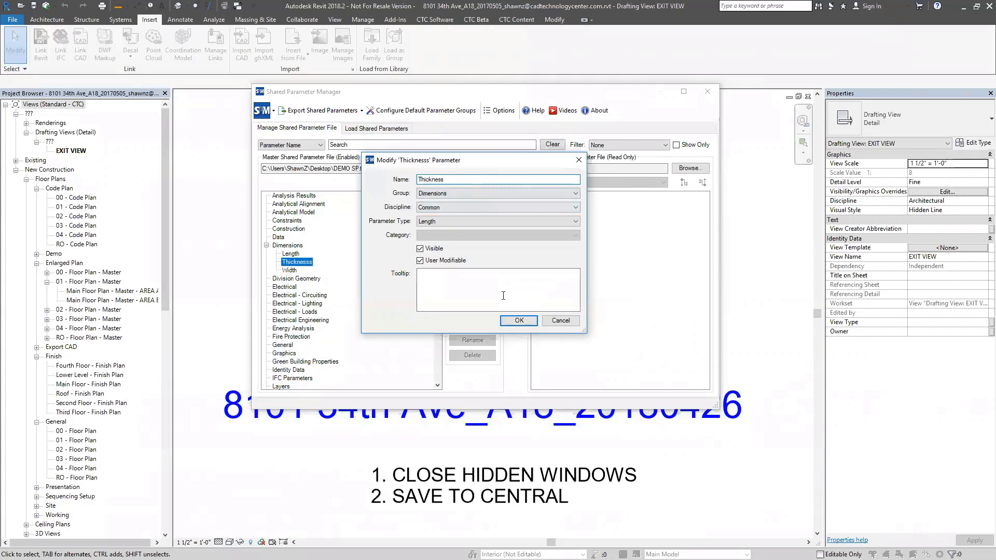
{"action": "left_click", "coordinate": [519, 320]}
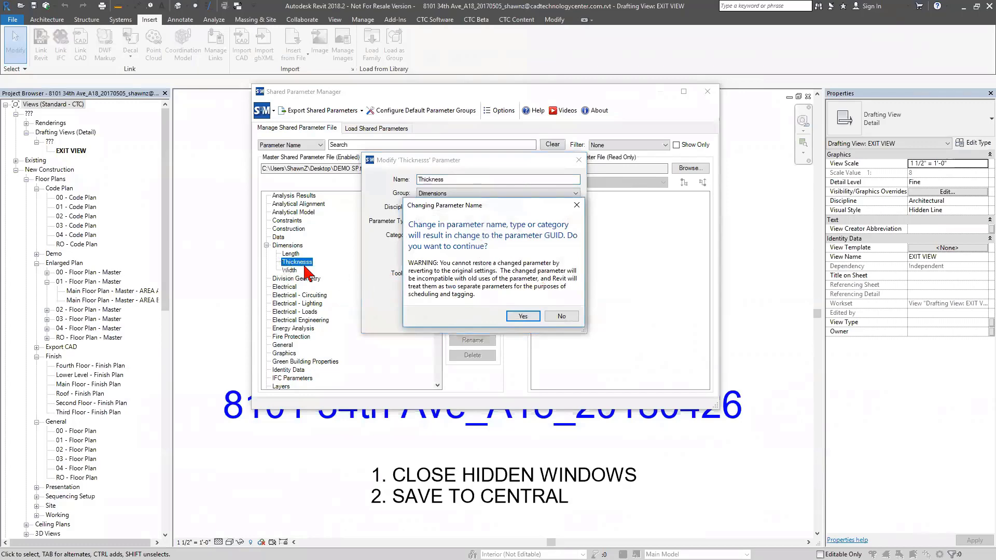
{"action": "left_click", "coordinate": [522, 317]}
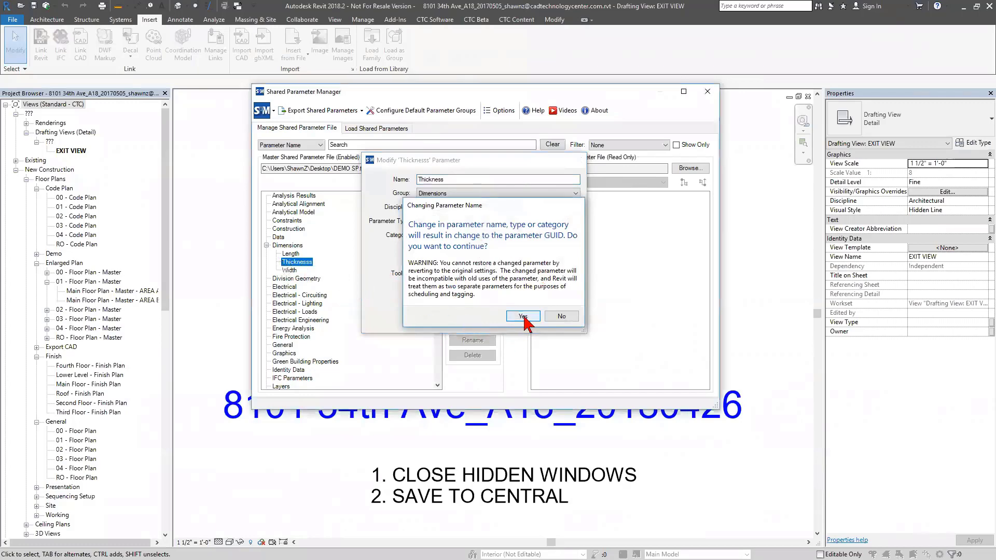
Add a new shared parameter named Area to the Electrical group.
{"action": "left_click", "coordinate": [314, 295]}
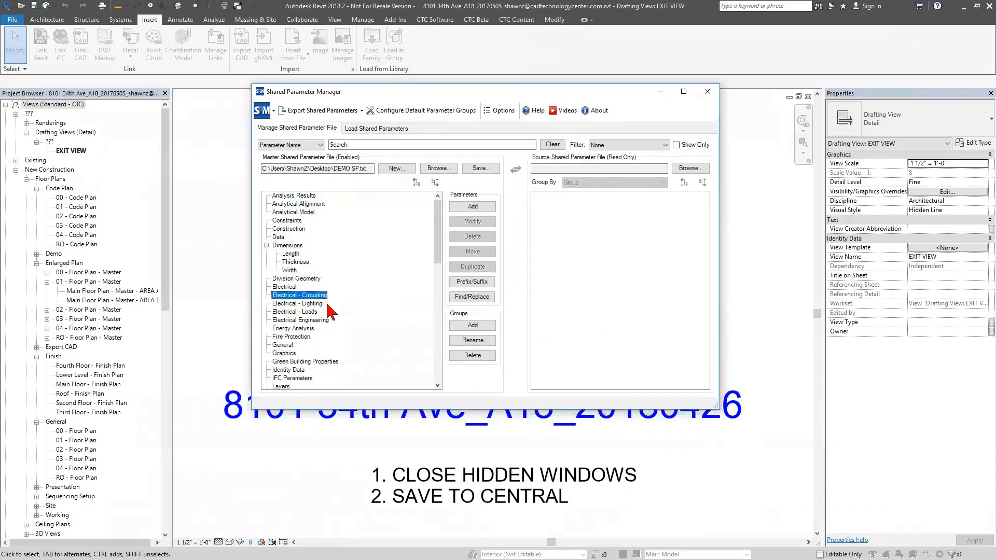
{"action": "left_click", "coordinate": [312, 304]}
{"action": "left_click", "coordinate": [297, 289]}
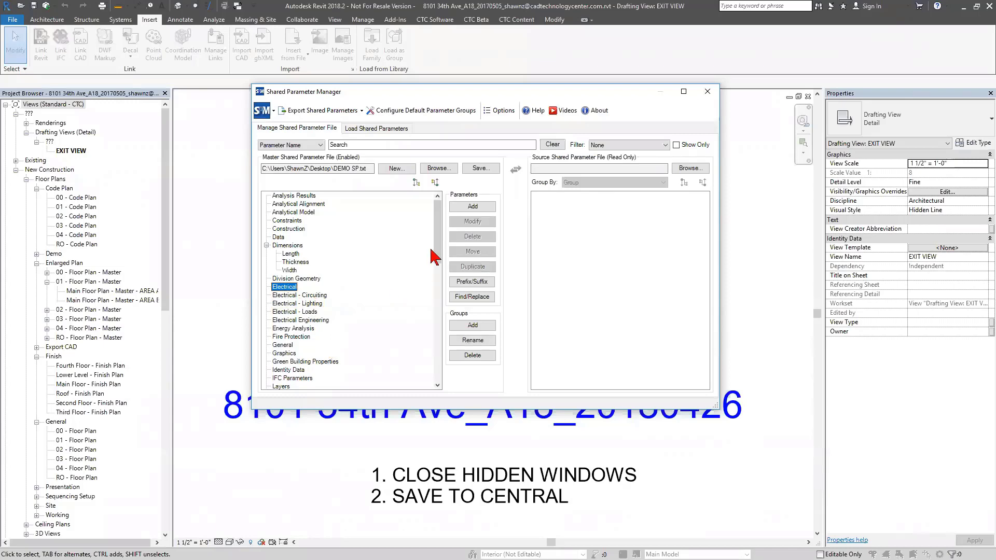
{"action": "left_click", "coordinate": [471, 207]}
{"action": "left_click", "coordinate": [427, 239]}
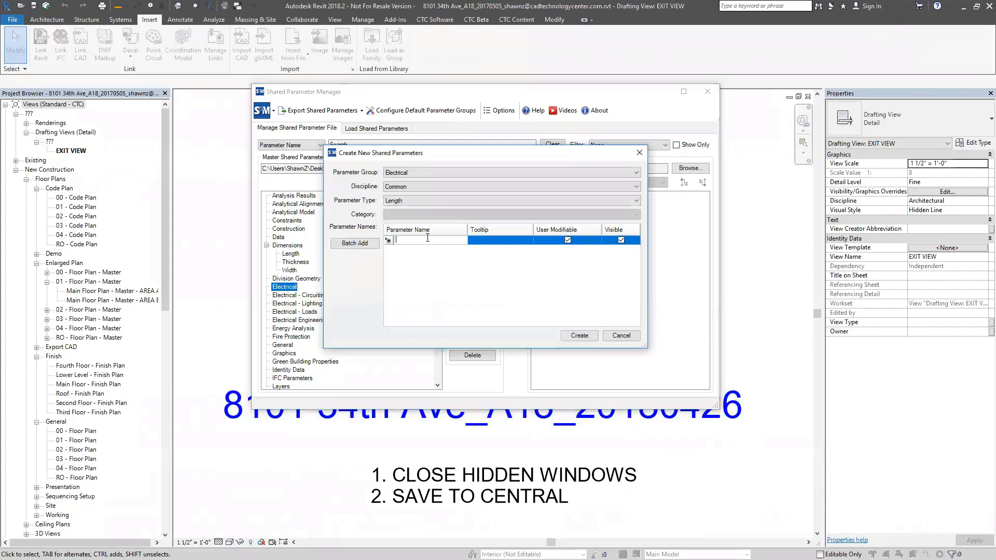
{"action": "type", "text": "Area"}
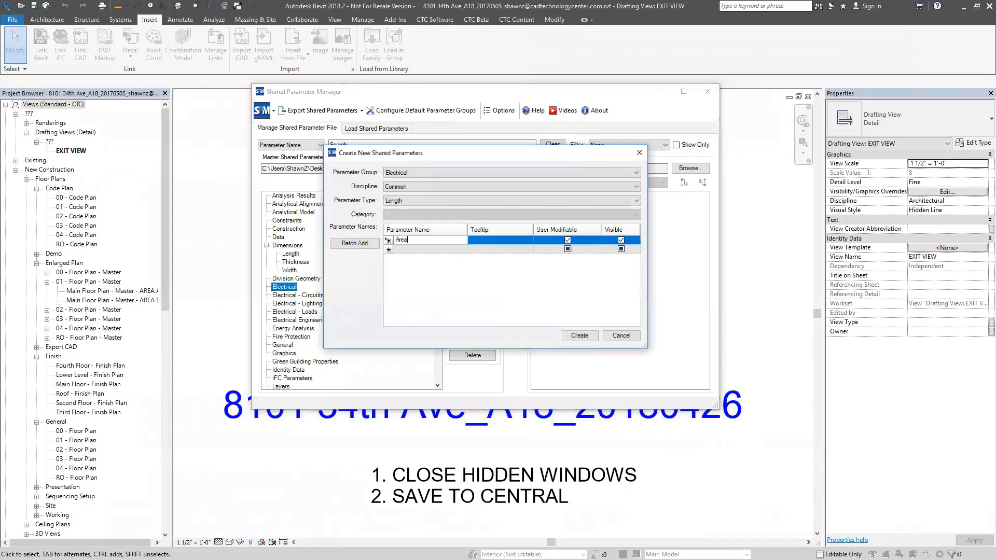
{"action": "left_click", "coordinate": [580, 336]}
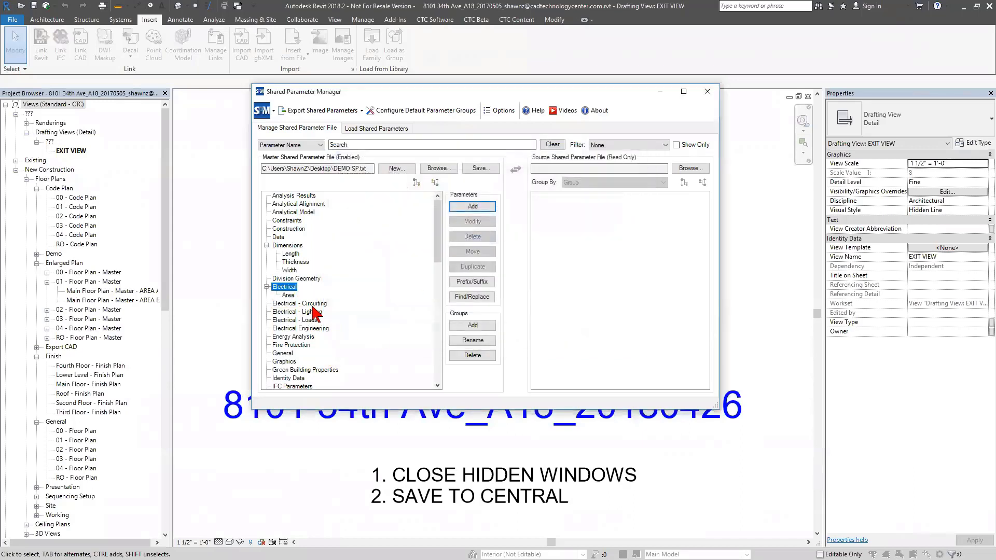
Move Area into the Dimensions group and open its parameter type choices.
{"action": "left_click", "coordinate": [288, 295]}
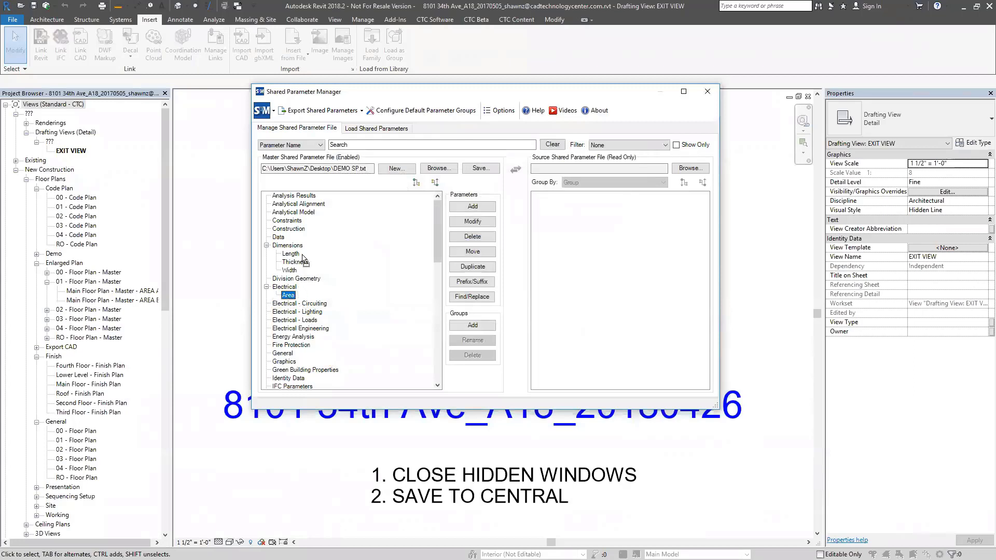
{"action": "left_click_drag", "start_coordinate": [294, 251], "coordinate": [292, 250]}
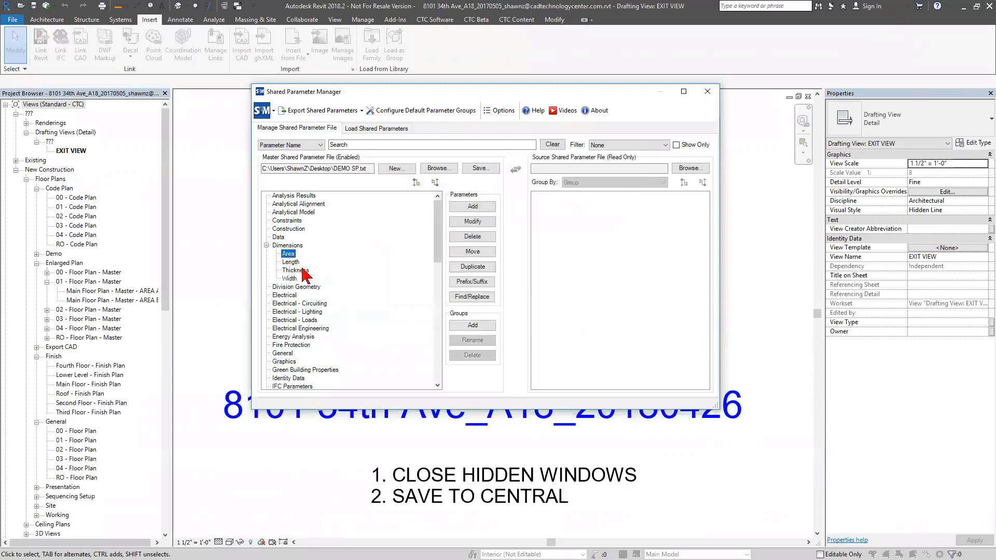
{"action": "double_click", "coordinate": [289, 255]}
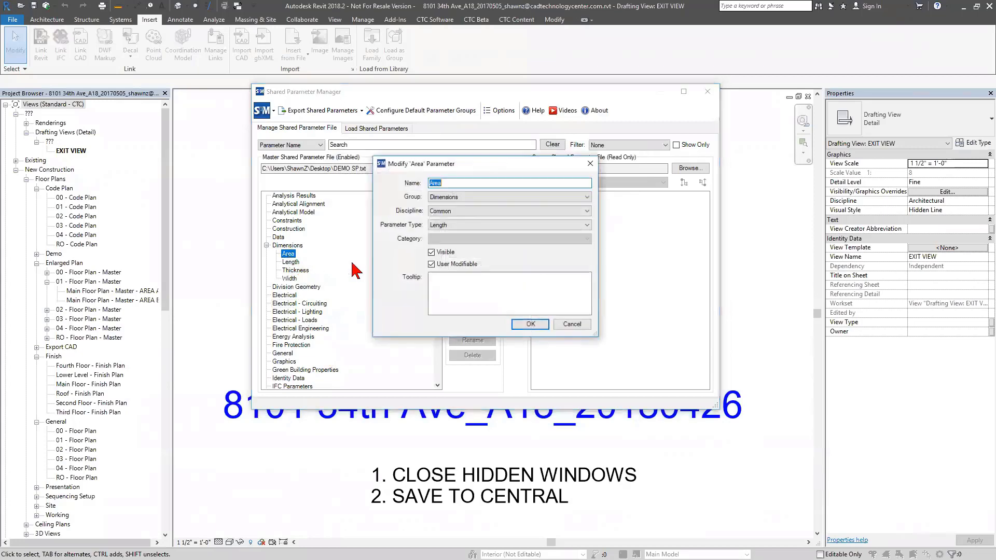
{"action": "left_click", "coordinate": [456, 226]}
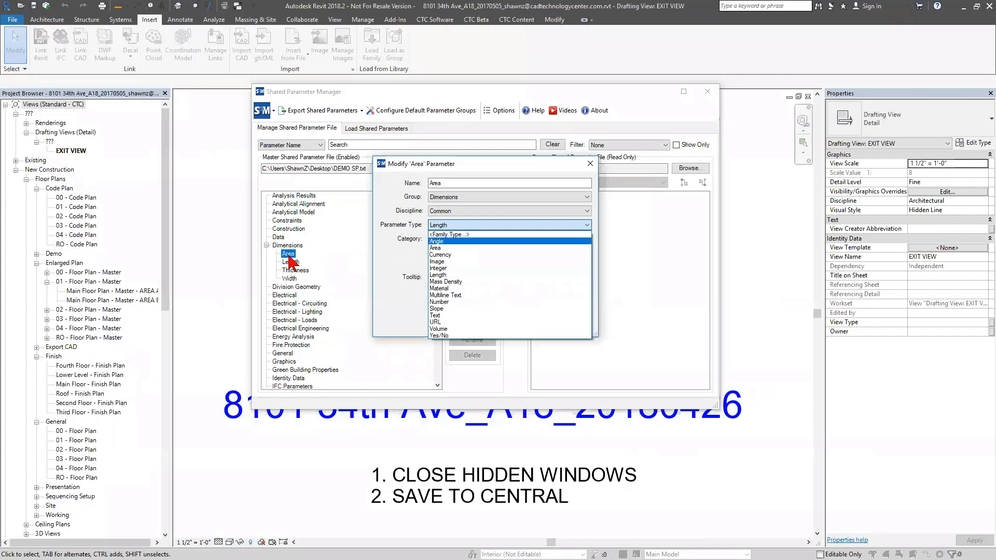
Change the Area parameter's type from Length to Area and accept the GUID change.
{"action": "left_click", "coordinate": [449, 248]}
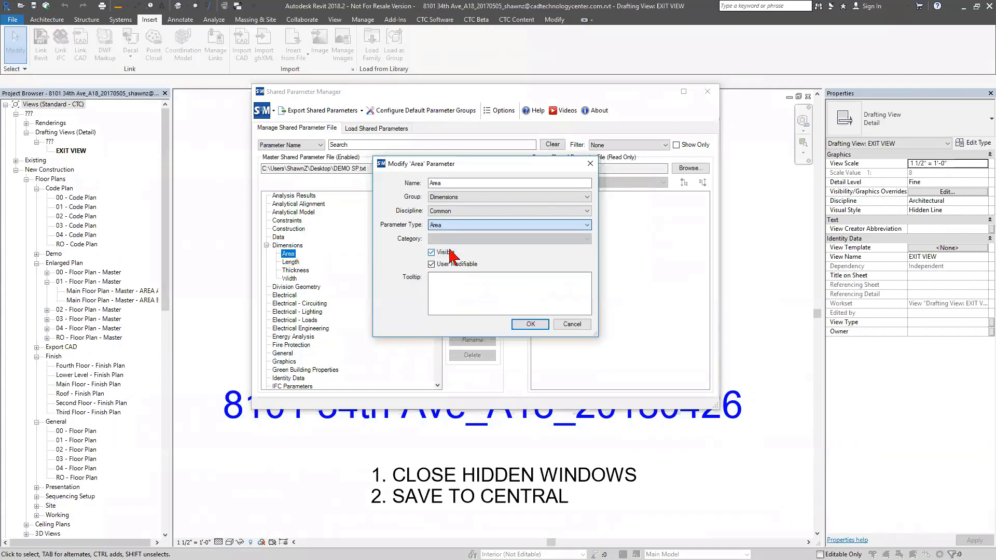
{"action": "left_click", "coordinate": [531, 324]}
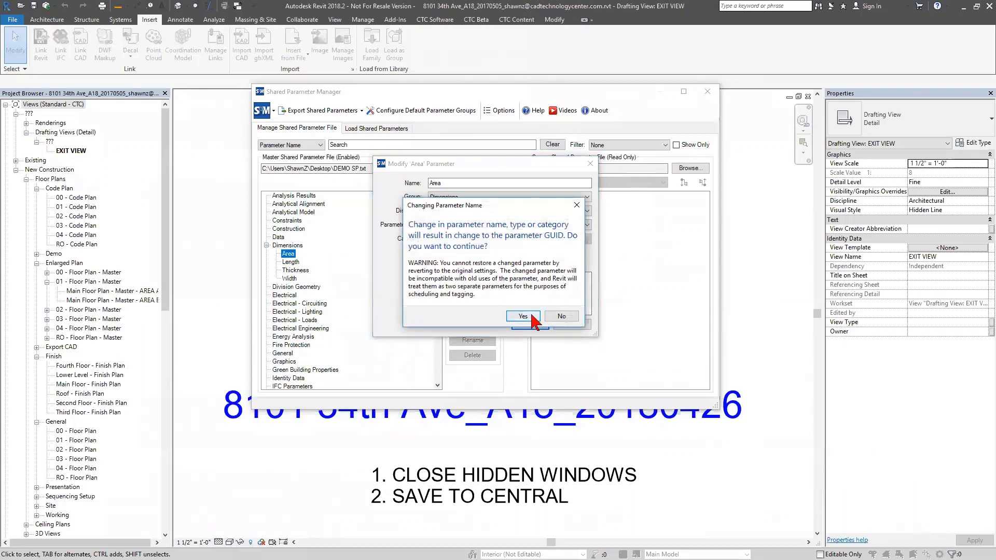
{"action": "left_click", "coordinate": [534, 317]}
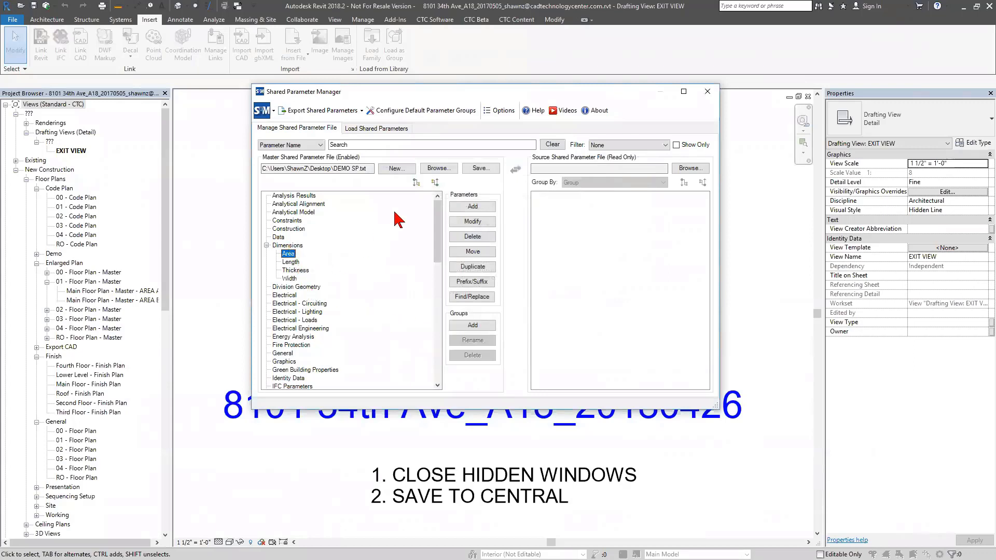
Save pending changes to the shared parameter file before choosing a new master.
{"action": "left_click", "coordinate": [438, 168]}
{"action": "left_click", "coordinate": [523, 296]}
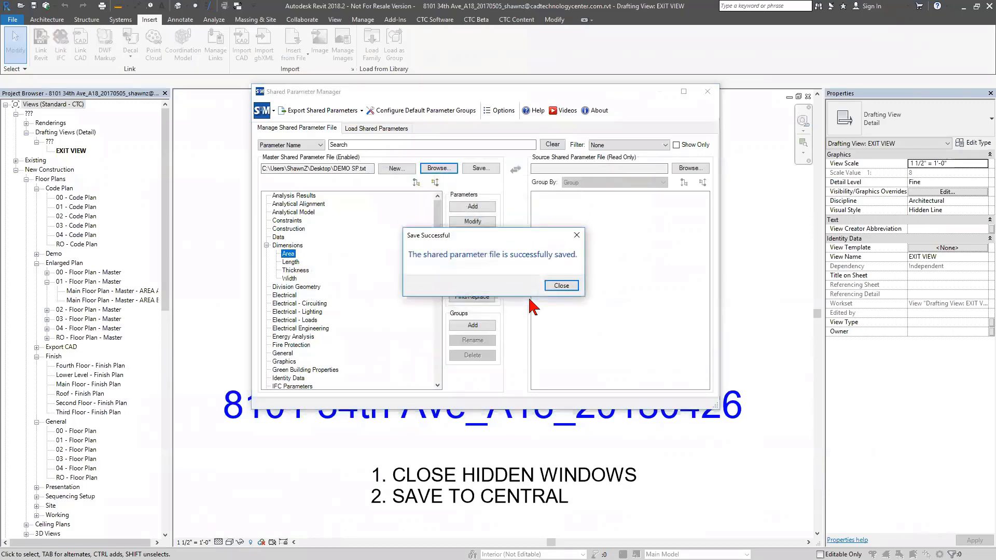
{"action": "left_click", "coordinate": [561, 285]}
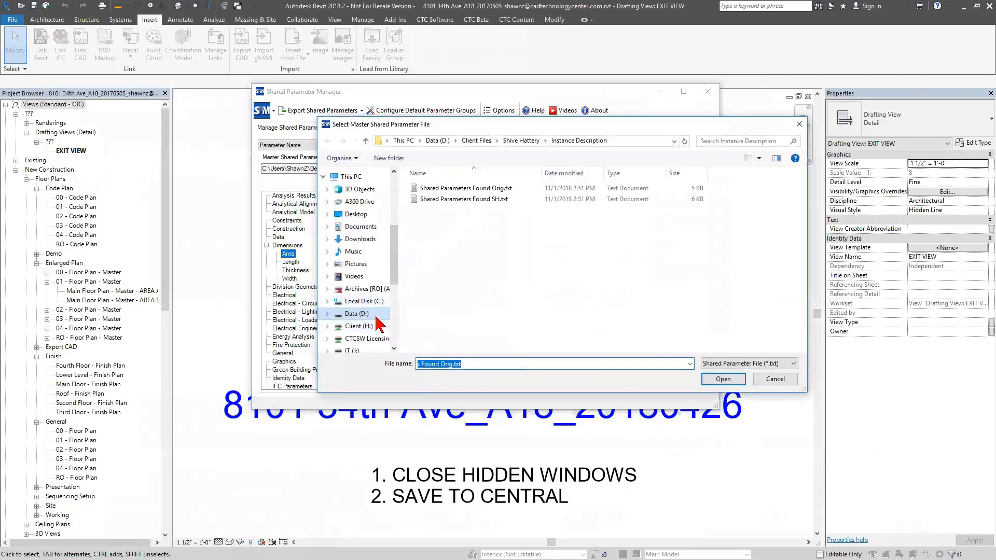
Pick 110823-ICS Shared Parameters.txt from C:\!RET Demo\RET Settings\Shared Parameter Manager.
{"action": "left_click", "coordinate": [423, 140]}
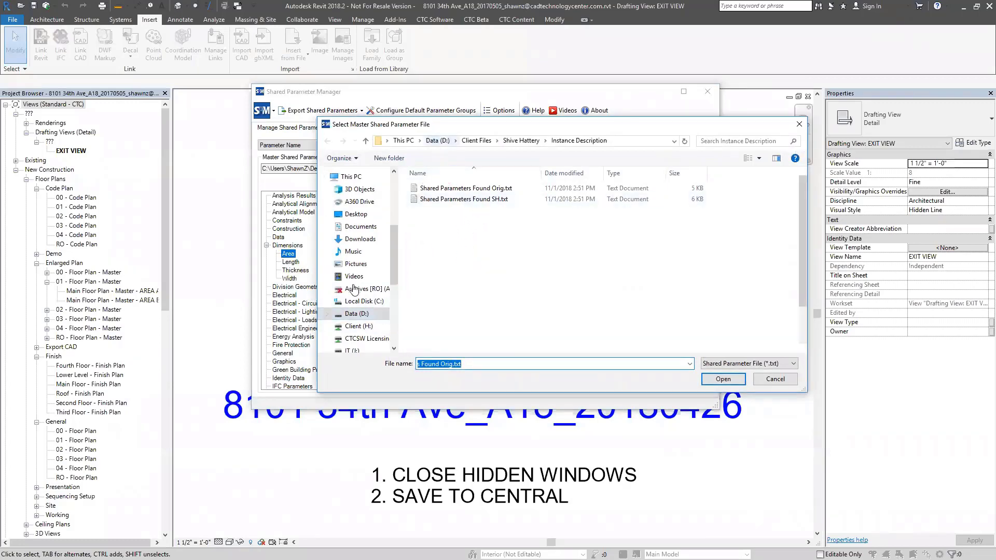
{"action": "left_click", "coordinate": [374, 253]}
{"action": "double_click", "coordinate": [441, 188]}
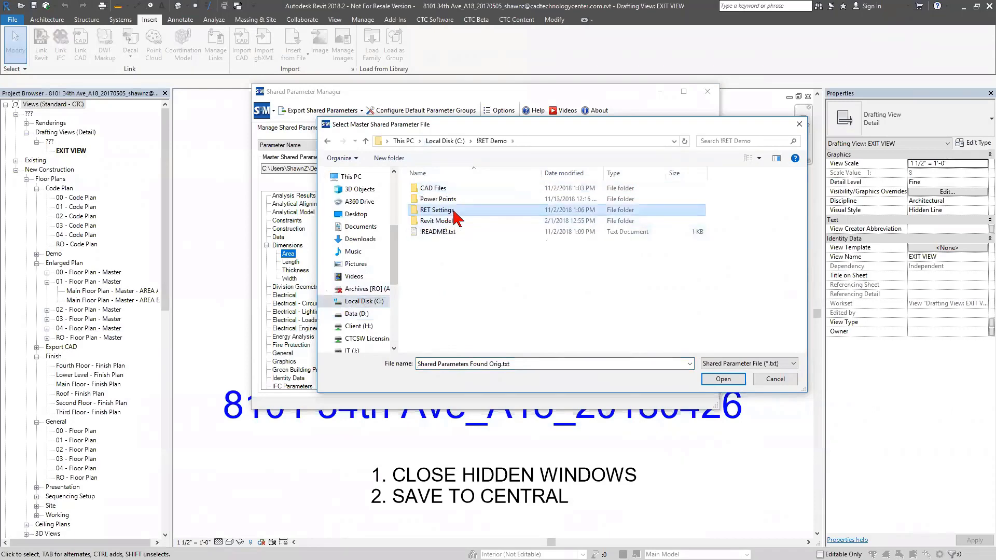
{"action": "double_click", "coordinate": [454, 212]}
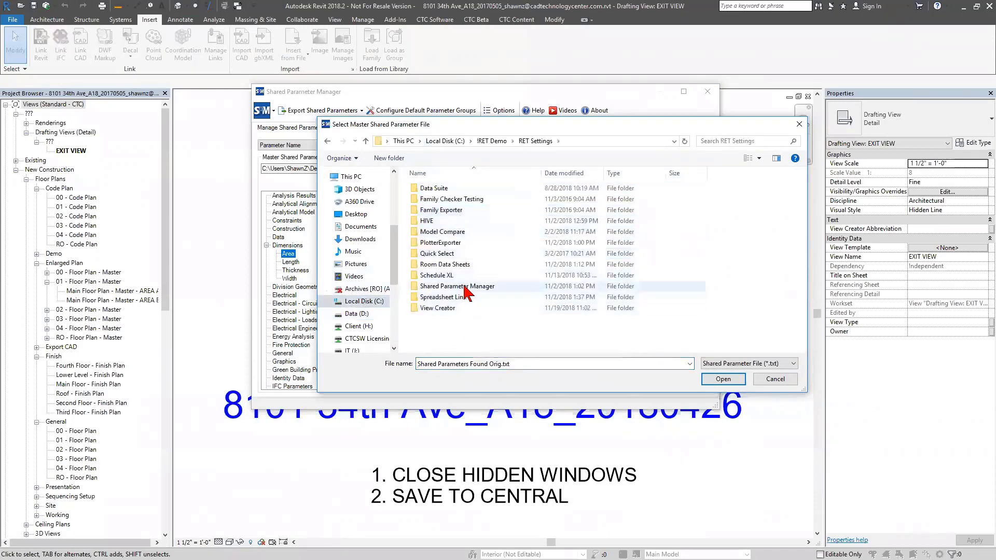
{"action": "double_click", "coordinate": [465, 287]}
{"action": "left_click", "coordinate": [470, 200]}
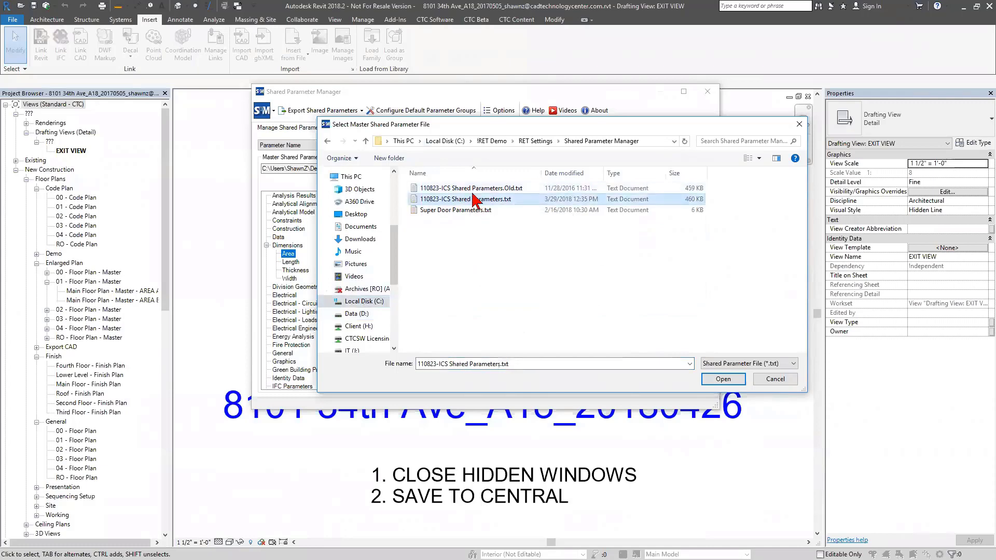
{"action": "left_click", "coordinate": [474, 199]}
{"action": "key", "text": "Escape"}
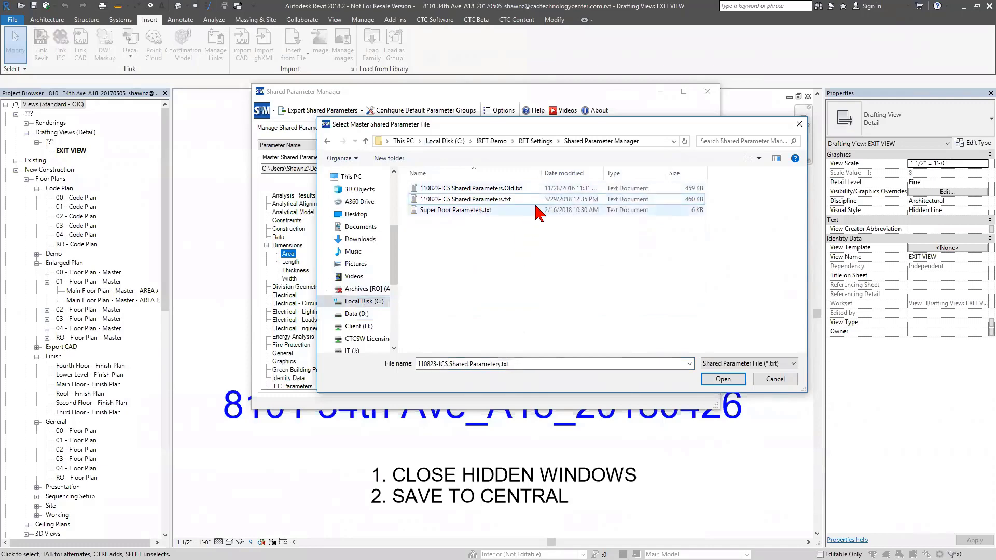
{"action": "key", "text": "Escape"}
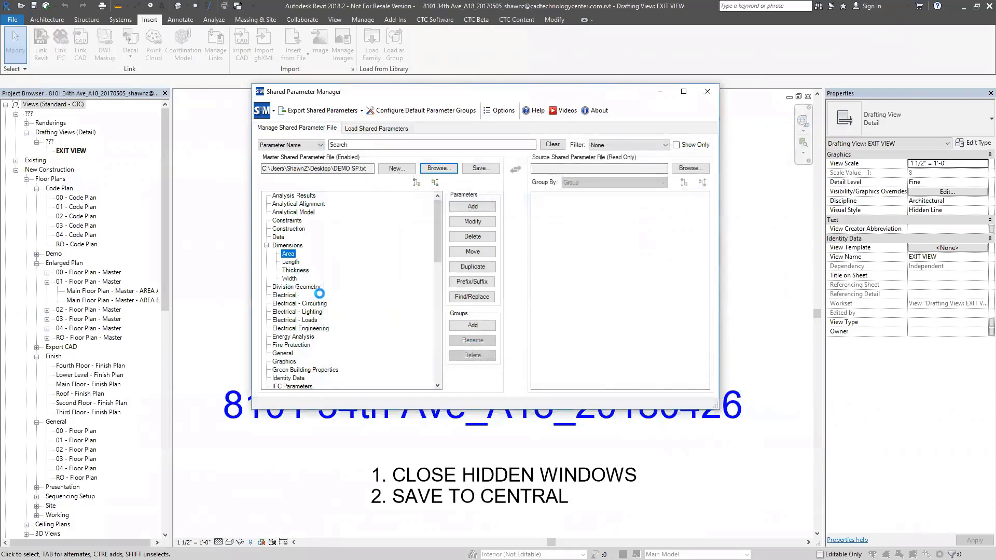
Expand the Analysis Results group to review its parameters.
{"action": "left_click", "coordinate": [266, 195]}
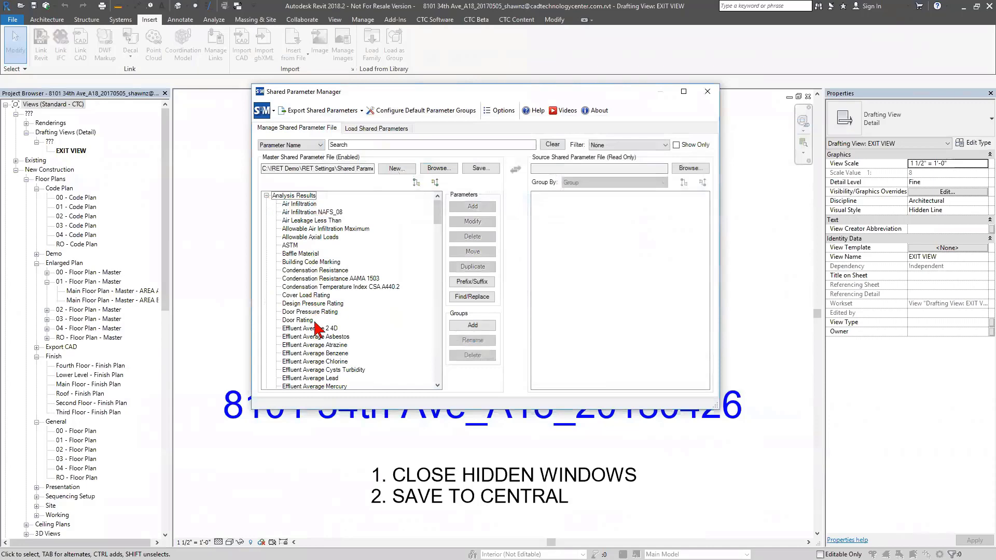
{"action": "scroll", "coordinate": [338, 327], "scroll_direction": "down", "scroll_amount": 4}
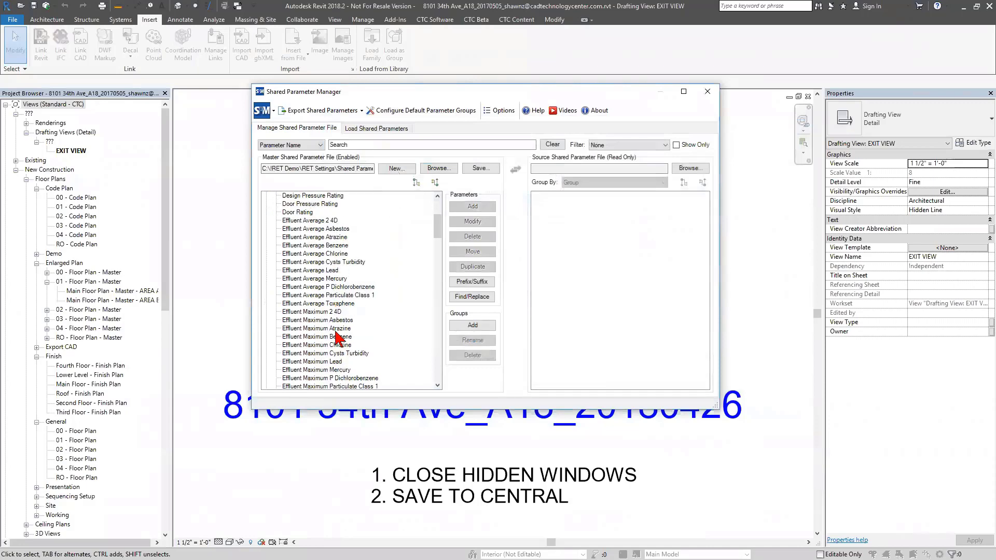
{"action": "scroll", "coordinate": [336, 337], "scroll_direction": "up", "scroll_amount": 5}
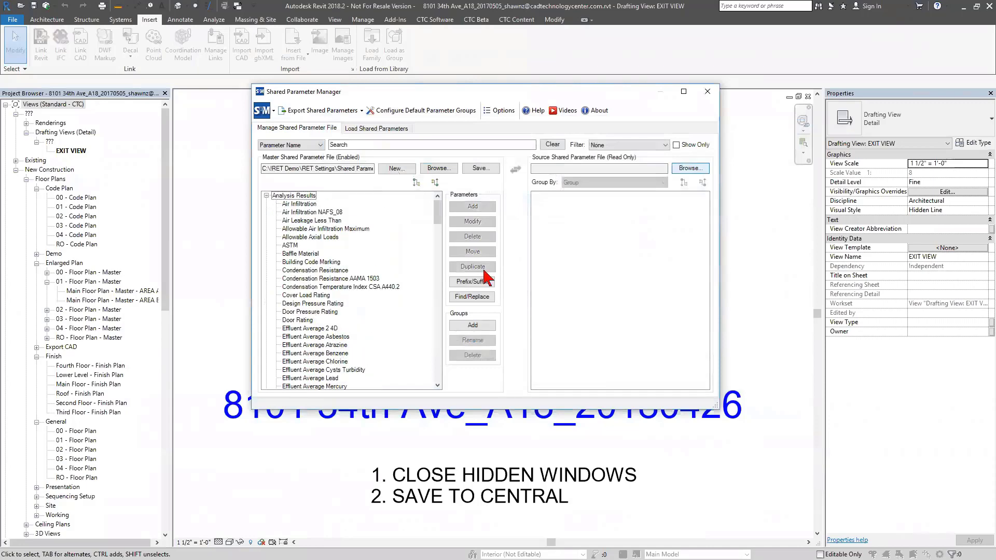
Load the source parameter file from C:\!RET Demo\RET Settings\Shared Parameter Manager.
{"action": "left_click", "coordinate": [438, 168]}
{"action": "left_click", "coordinate": [363, 301]}
{"action": "double_click", "coordinate": [436, 189]}
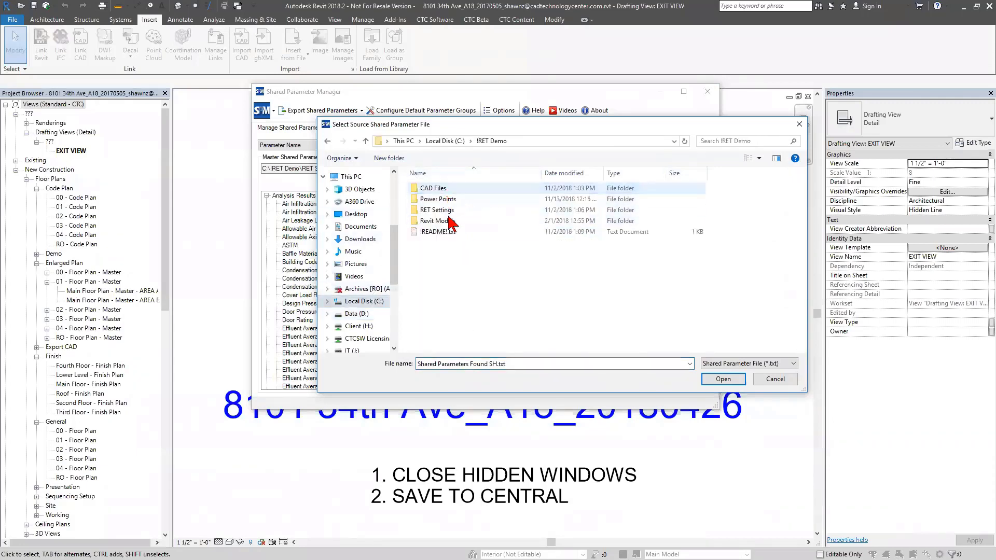
{"action": "double_click", "coordinate": [447, 210]}
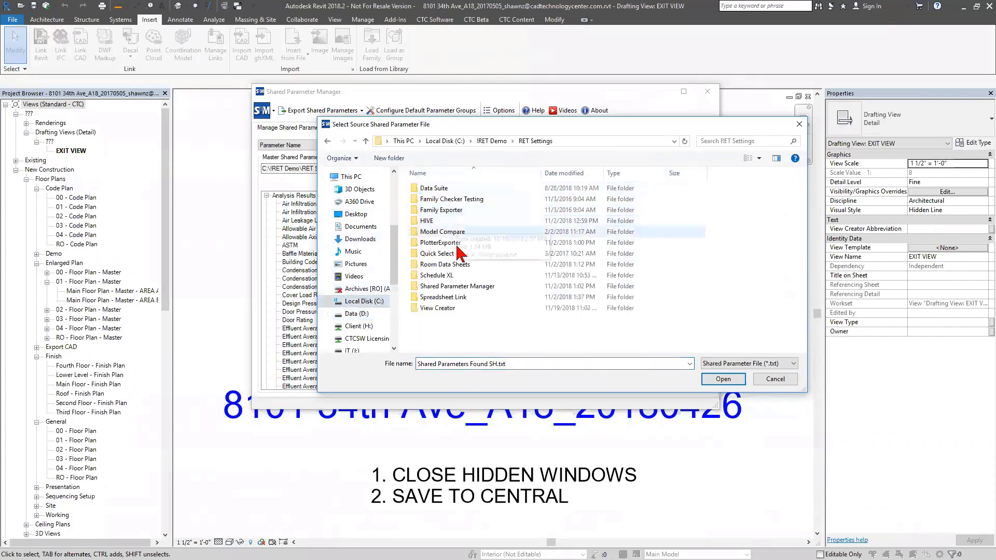
{"action": "double_click", "coordinate": [474, 294]}
{"action": "double_click", "coordinate": [459, 210]}
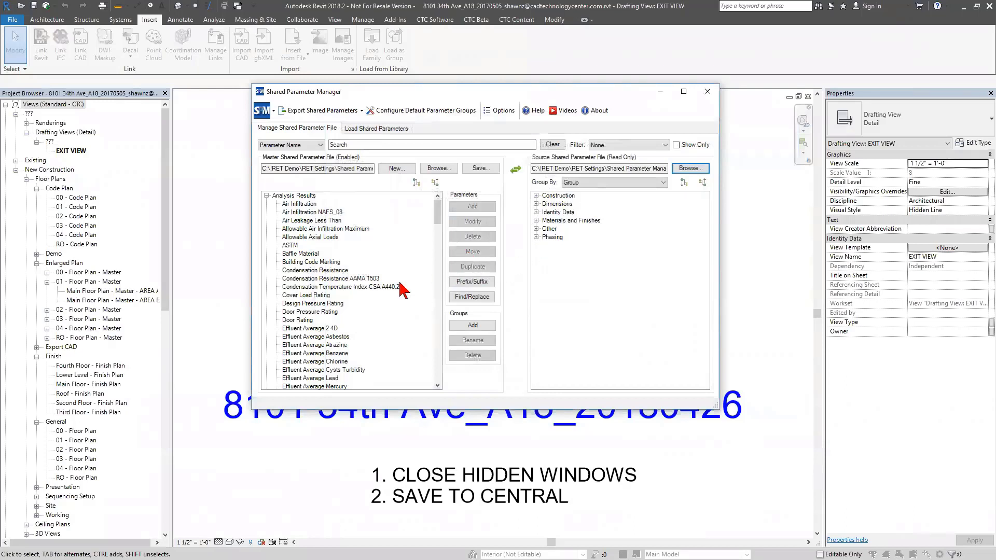
Filter to conflicts only and load 110823-ICS Shared Parameters.Old.txt as the master file.
{"action": "left_click", "coordinate": [614, 146]}
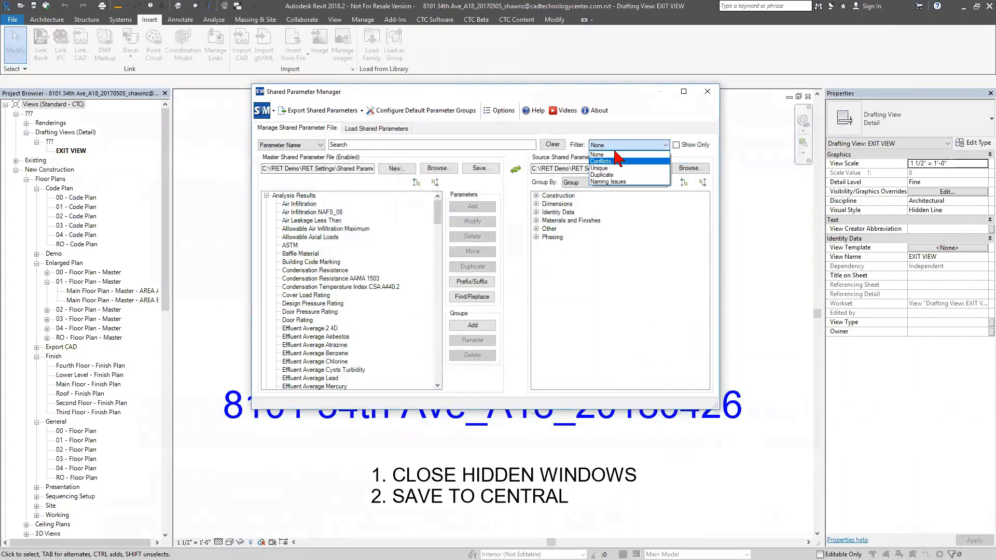
{"action": "left_click", "coordinate": [618, 160]}
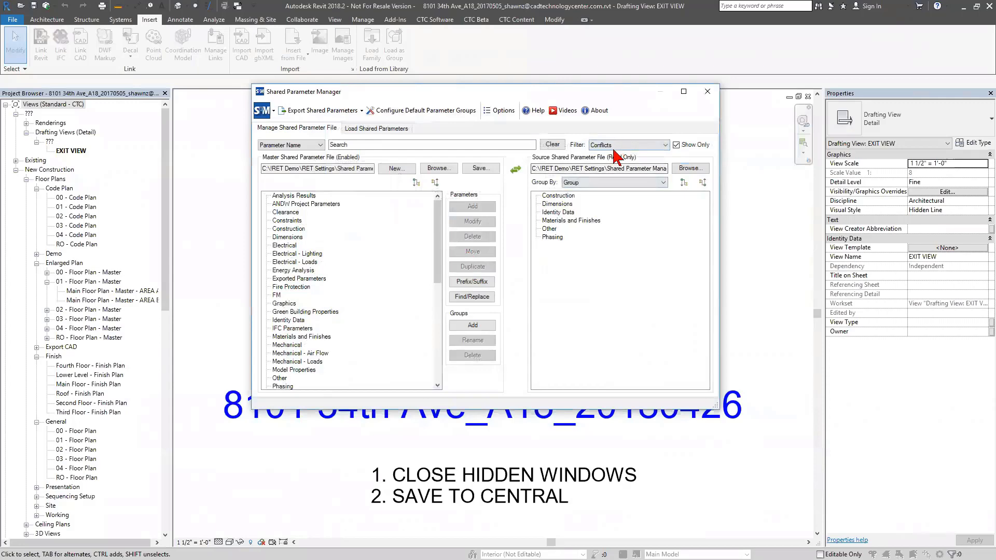
{"action": "left_click", "coordinate": [397, 169]}
{"action": "left_click", "coordinate": [773, 379]}
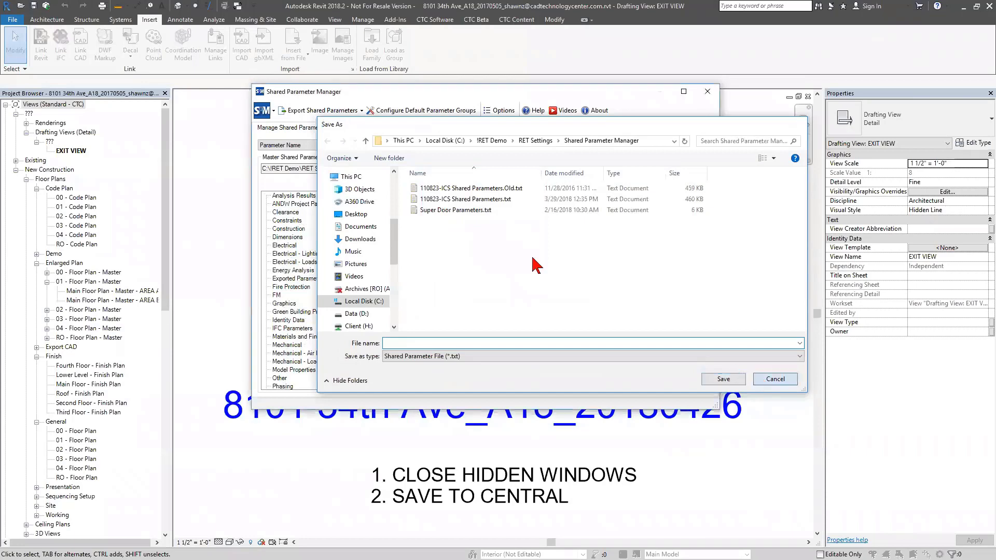
{"action": "double_click", "coordinate": [494, 188]}
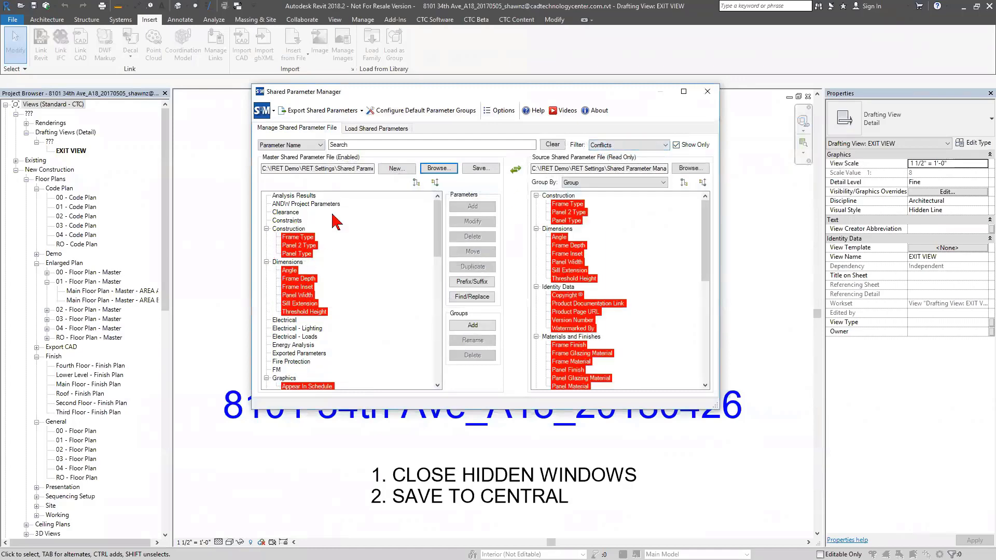
Review the master file path and red conflicting parameters such as Sill Extension.
{"action": "left_click", "coordinate": [374, 169]}
{"action": "triple_click", "coordinate": [373, 169]}
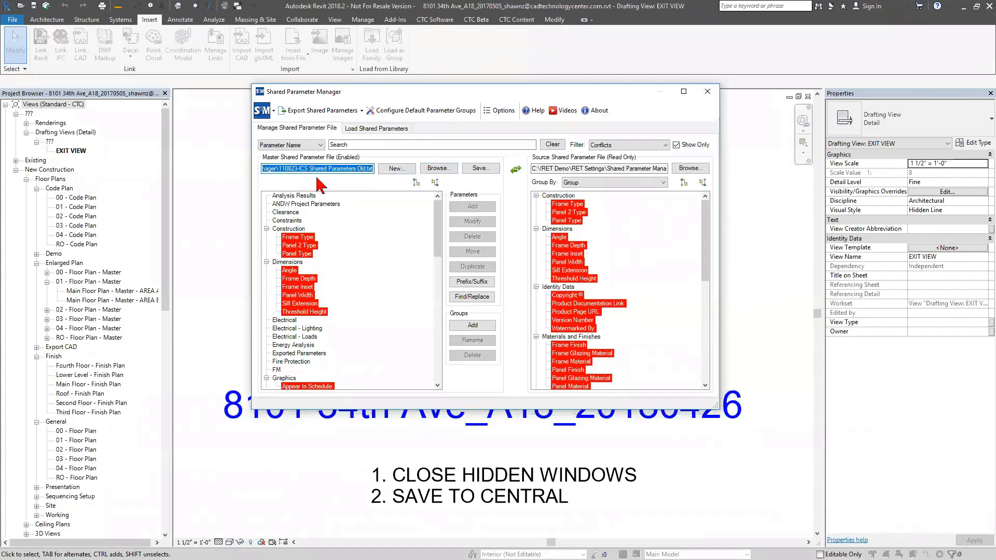
{"action": "left_click", "coordinate": [375, 224]}
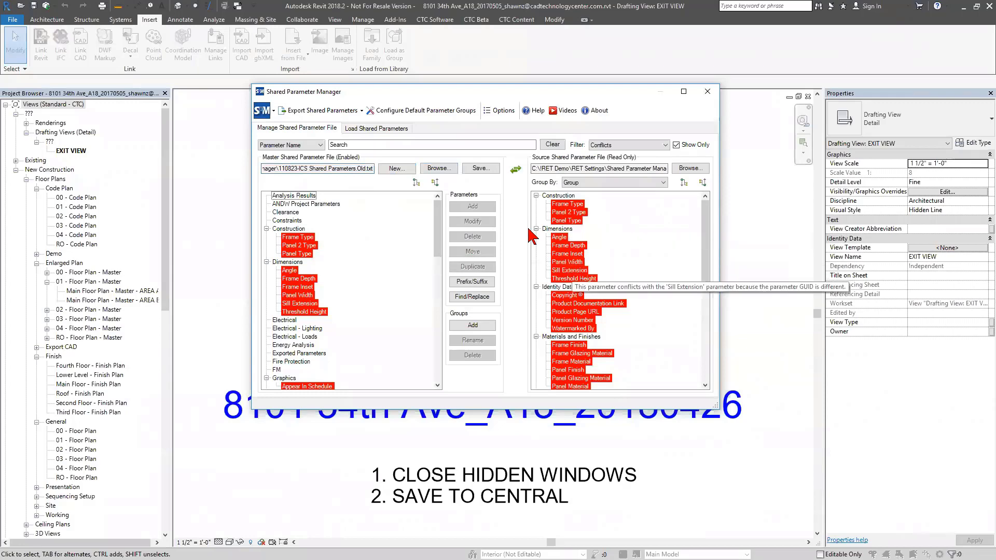
{"action": "left_click", "coordinate": [569, 270]}
{"action": "scroll", "coordinate": [532, 236], "scroll_direction": "down", "scroll_amount": 2}
{"action": "scroll", "coordinate": [586, 358], "scroll_direction": "up", "scroll_amount": 2}
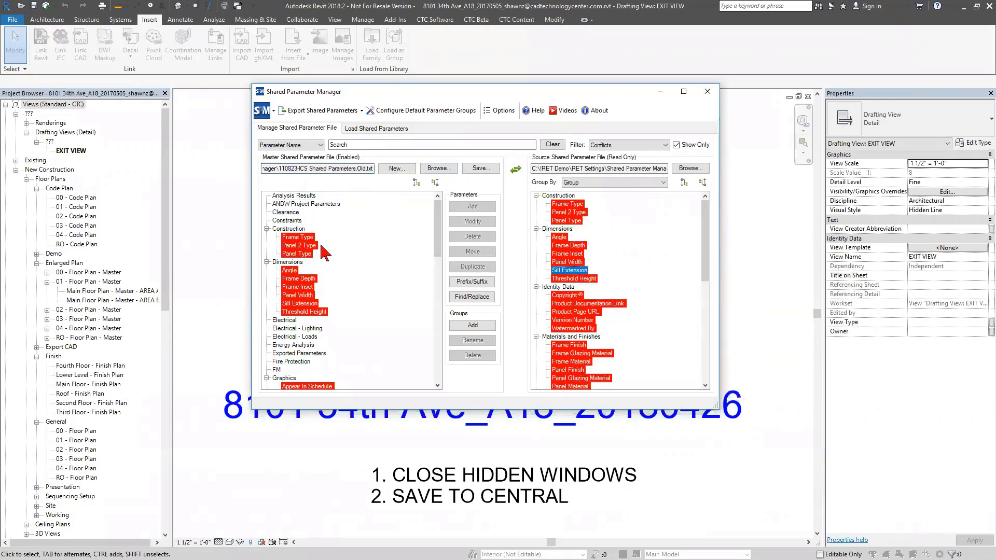
Delete the conflicting master parameters from Frame Type through Threshold Height.
{"action": "left_click", "coordinate": [298, 237]}
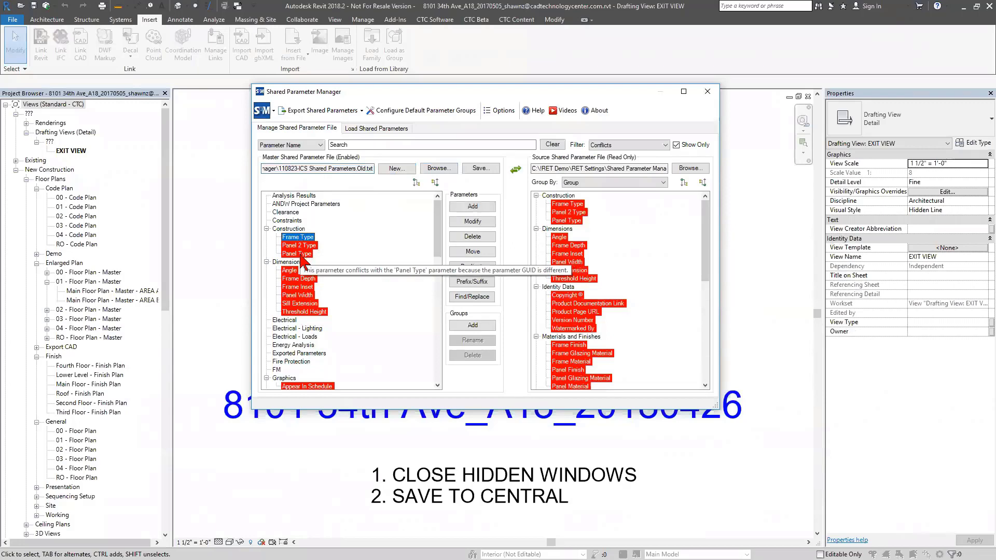
{"action": "left_click", "coordinate": [291, 263], "text": "shift"}
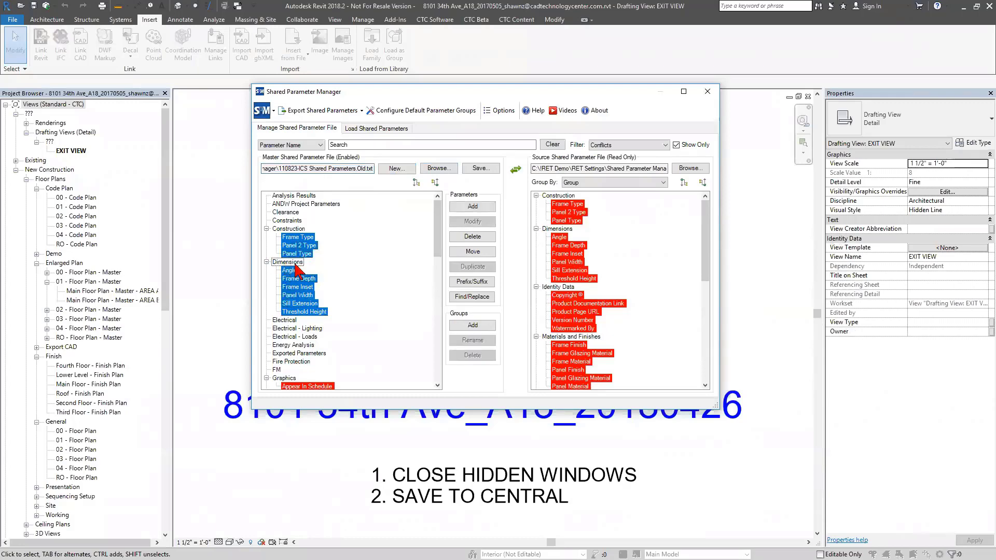
{"action": "right_click", "coordinate": [302, 253]}
{"action": "left_click", "coordinate": [332, 282]}
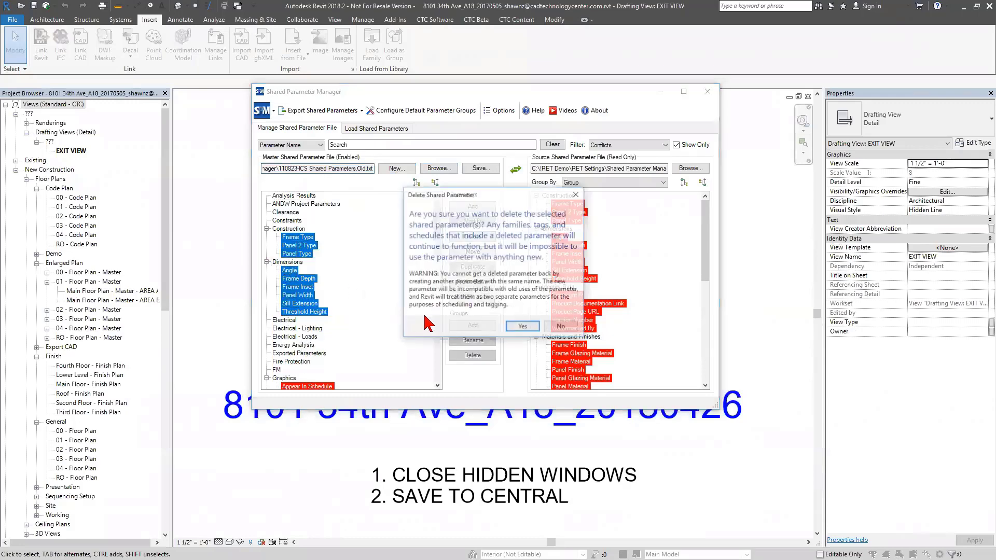
{"action": "left_click", "coordinate": [522, 325]}
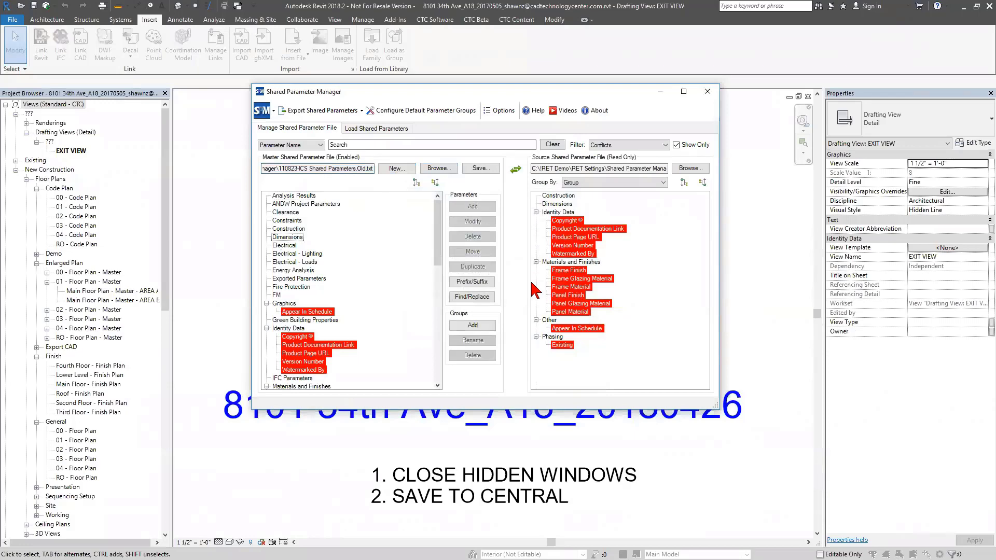
{"action": "left_click", "coordinate": [612, 146]}
Filter for unique parameters and copy Frame Type, Panel 2 Type and Panel Type into the master.
{"action": "left_click", "coordinate": [609, 158]}
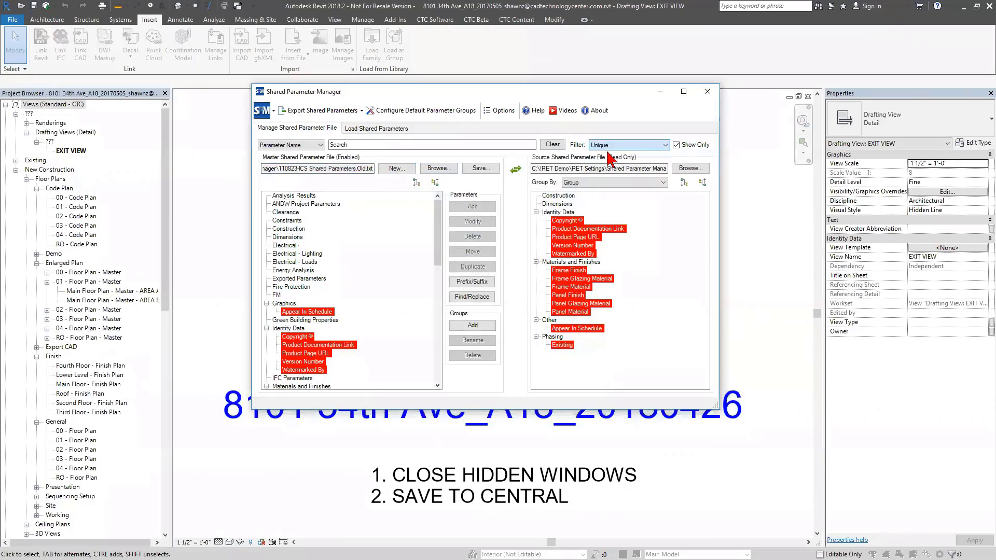
{"action": "left_click", "coordinate": [435, 182]}
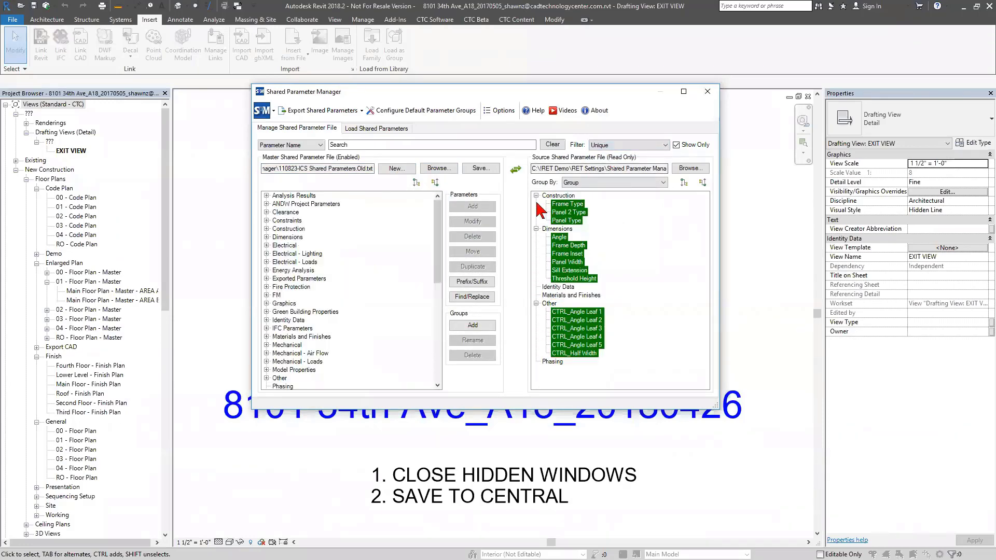
{"action": "left_click", "coordinate": [537, 203]}
{"action": "key", "text": "shift+Down"}
{"action": "key", "text": "shift+Down"}
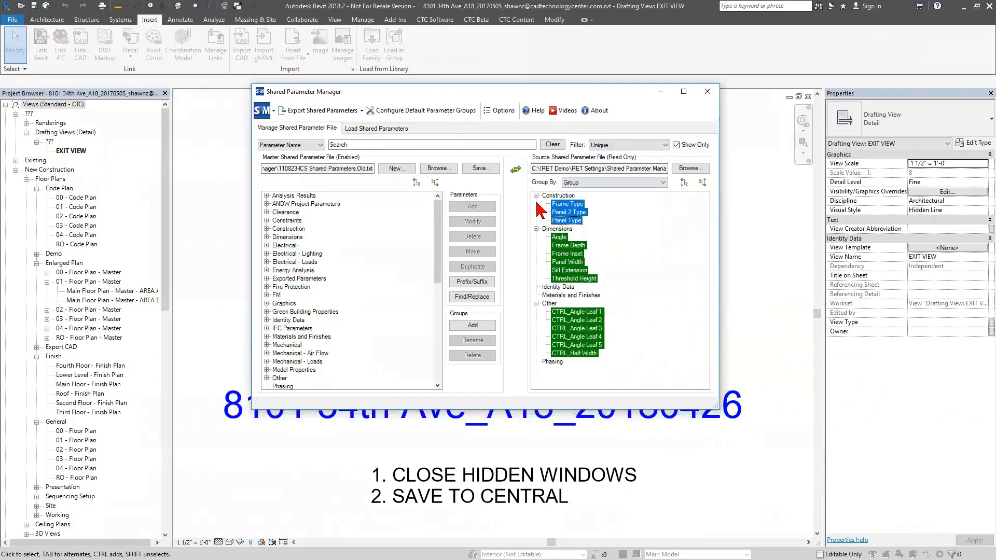
{"action": "left_click_drag", "start_coordinate": [537, 203], "coordinate": [284, 238]}
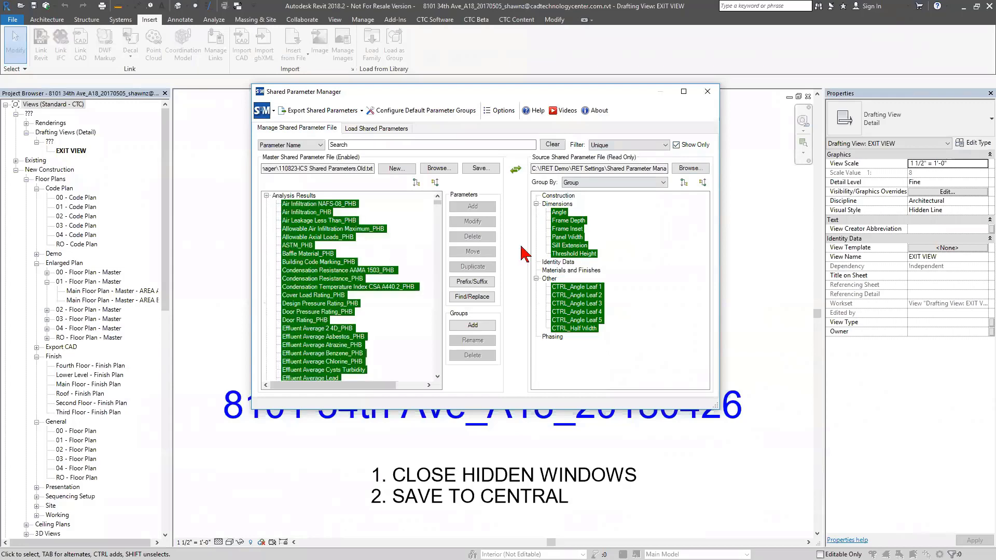
Copy Angle through Threshold Height from the source Dimensions group into the master file.
{"action": "left_click", "coordinate": [559, 212]}
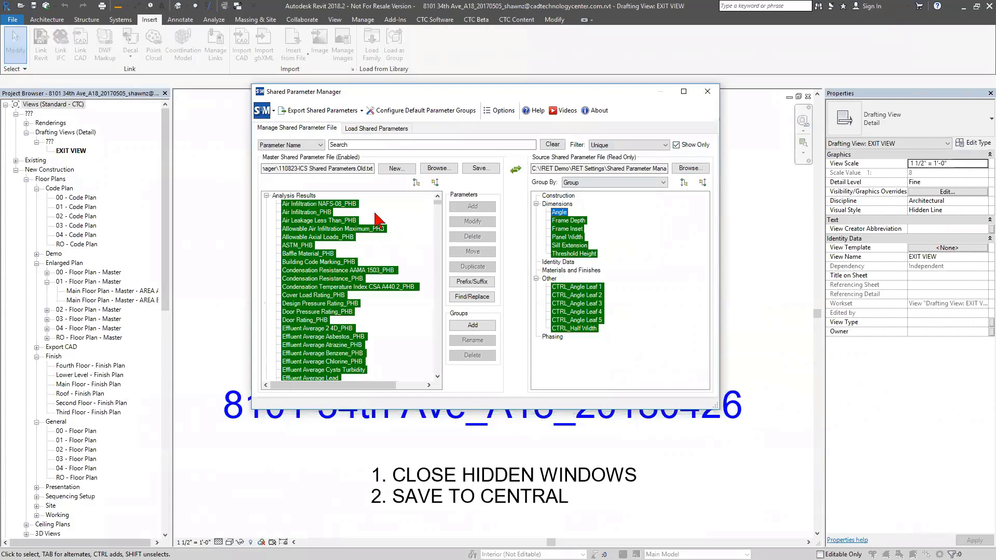
{"action": "left_click", "coordinate": [434, 182]}
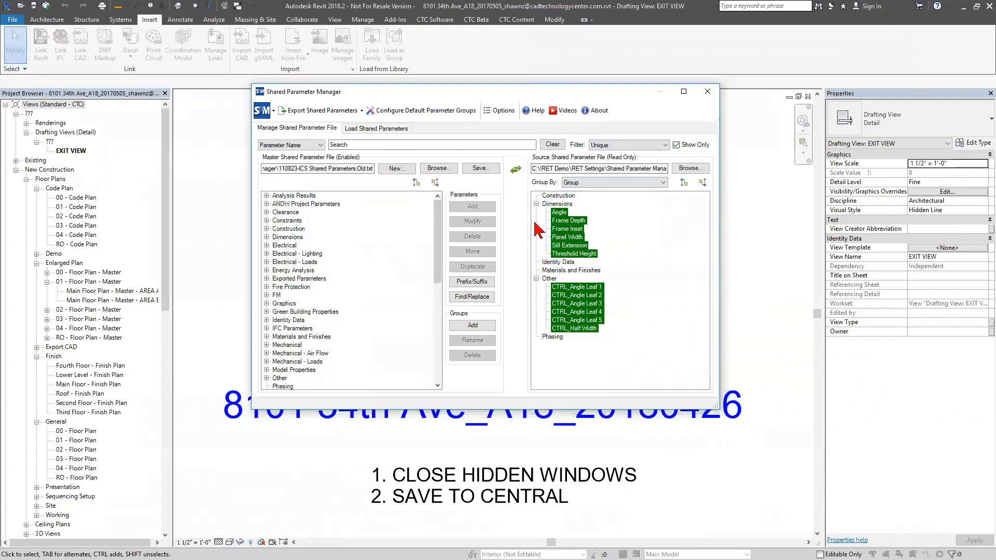
{"action": "key", "text": "ctrl+a"}
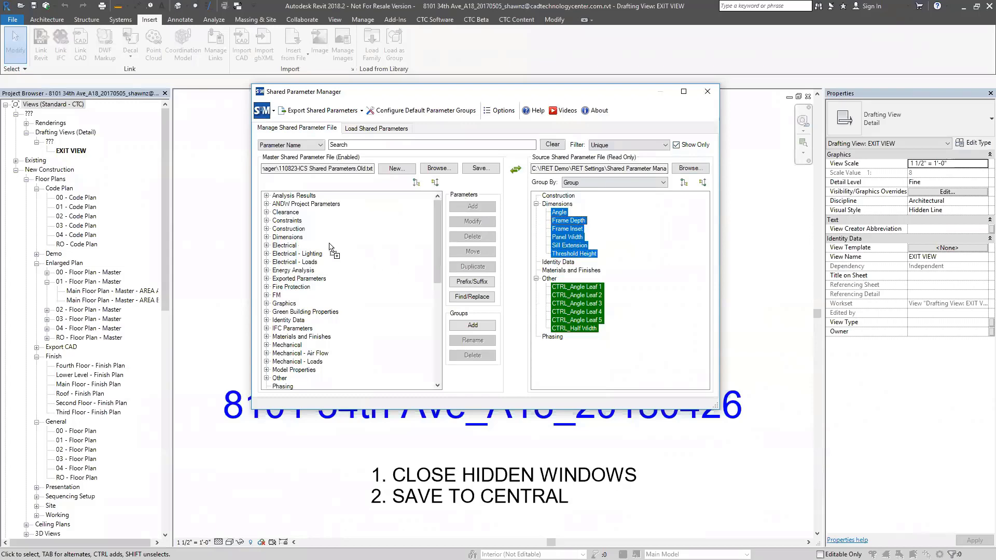
{"action": "left_click_drag", "start_coordinate": [302, 244], "coordinate": [304, 245]}
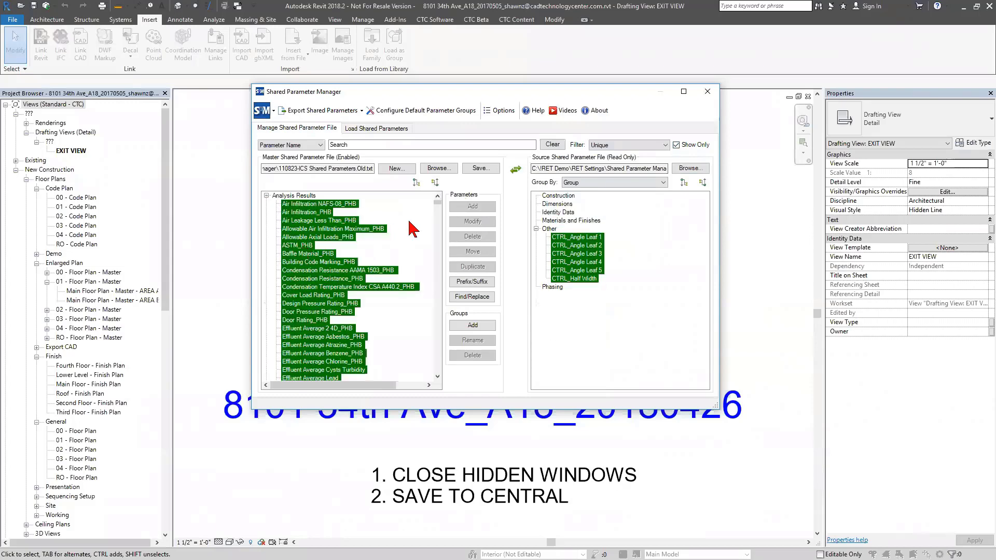
{"action": "left_click", "coordinate": [434, 182]}
{"action": "left_click", "coordinate": [620, 147]}
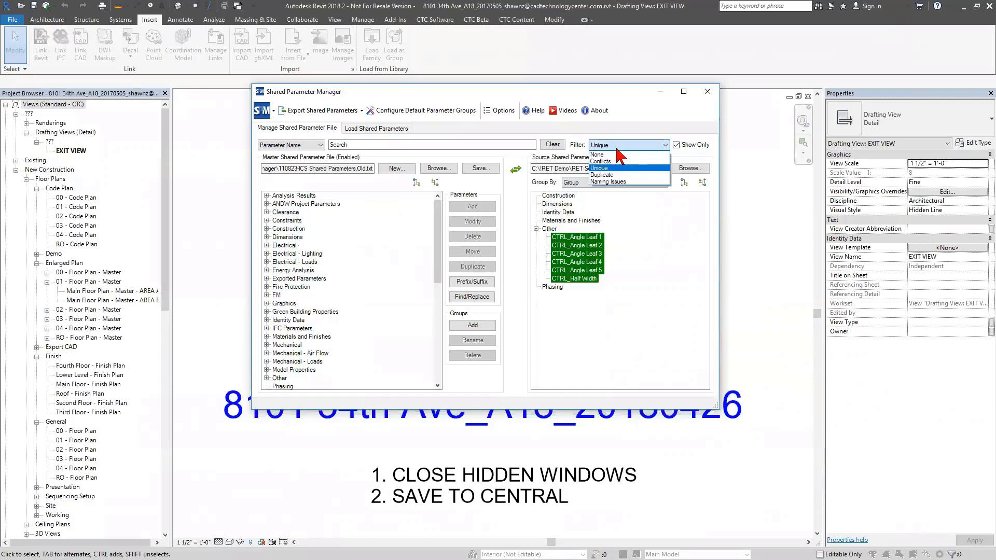
Switch the comparison filter from Conflicts to Duplicate.
{"action": "left_click", "coordinate": [617, 161]}
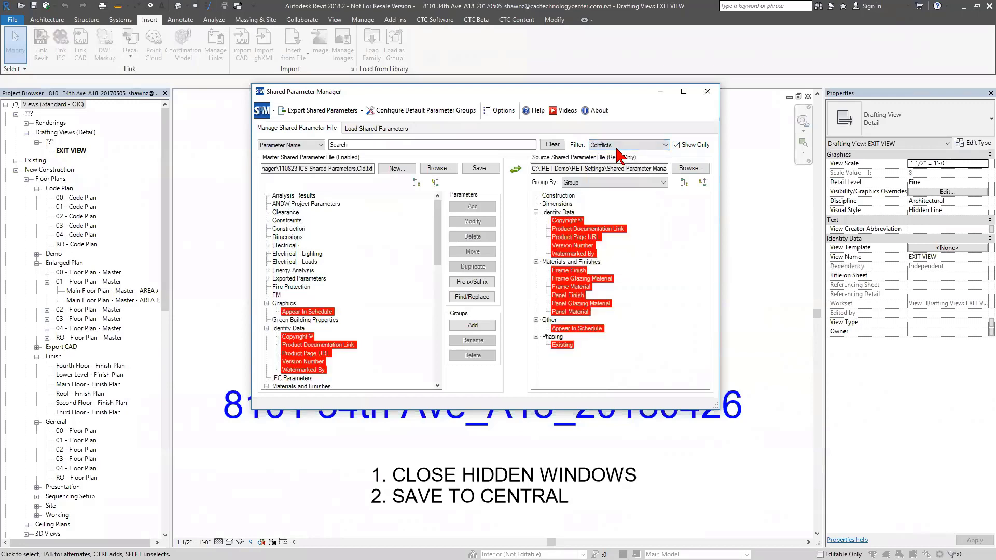
{"action": "left_click", "coordinate": [615, 147]}
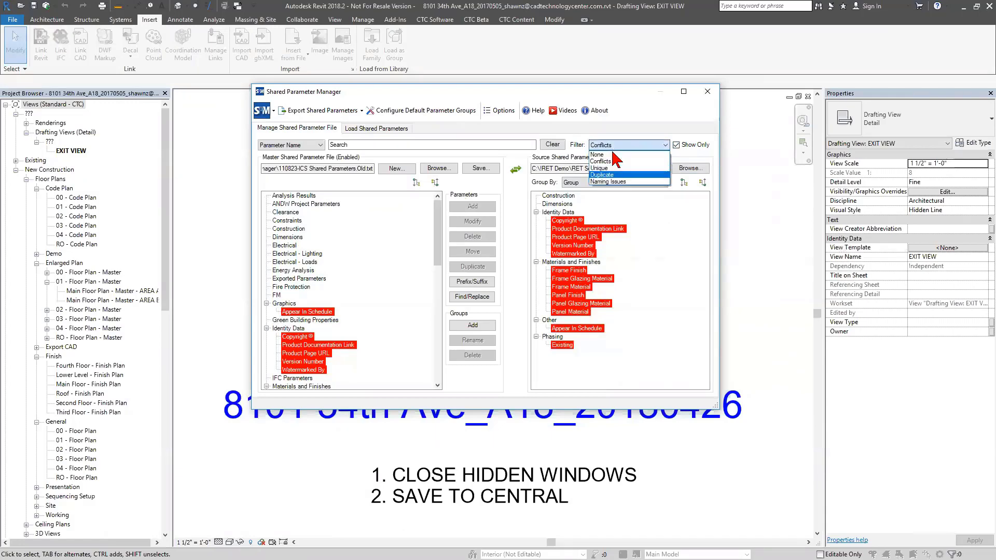
{"action": "key", "text": "Return"}
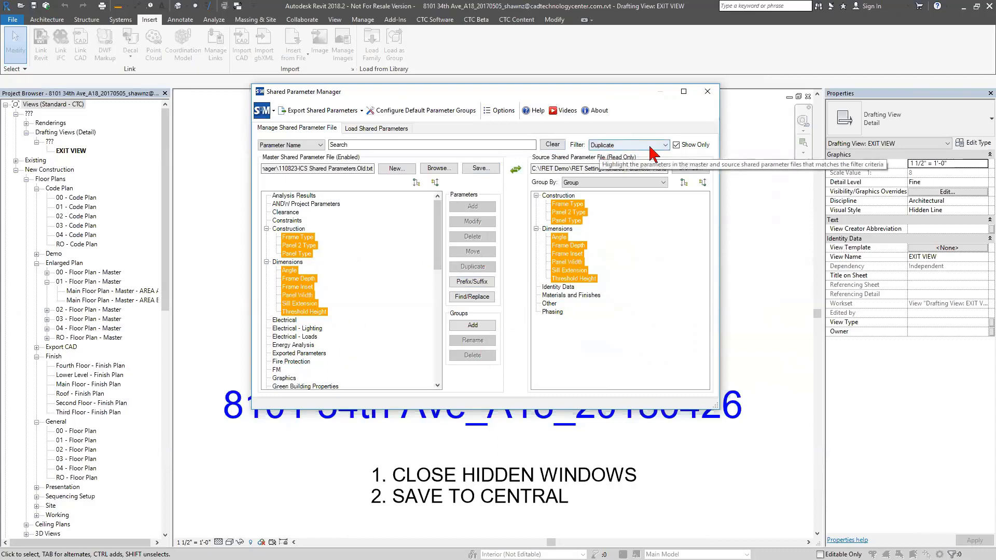
Close the Shared Parameter Manager, saving changes to the master parameter file.
{"action": "left_click", "coordinate": [713, 96]}
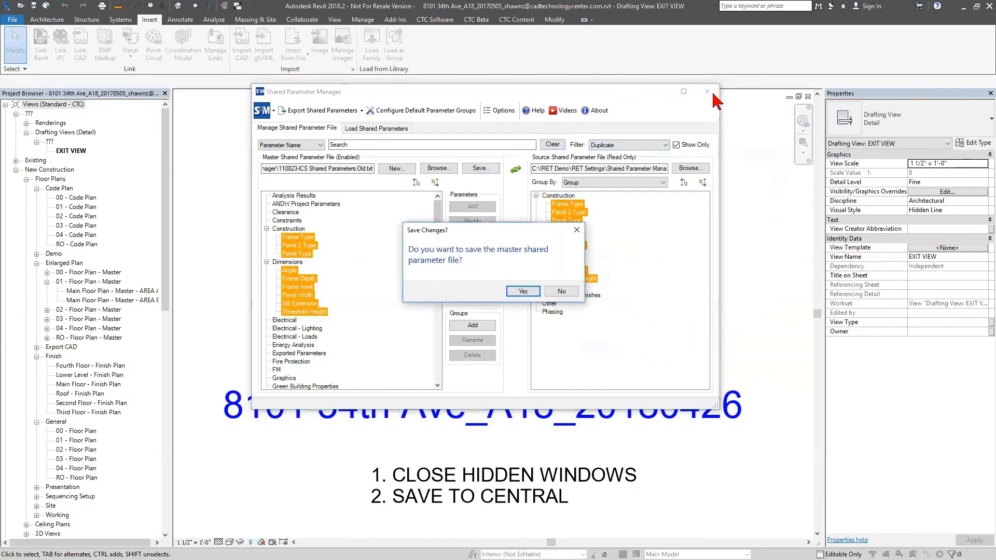
{"action": "left_click", "coordinate": [522, 291]}
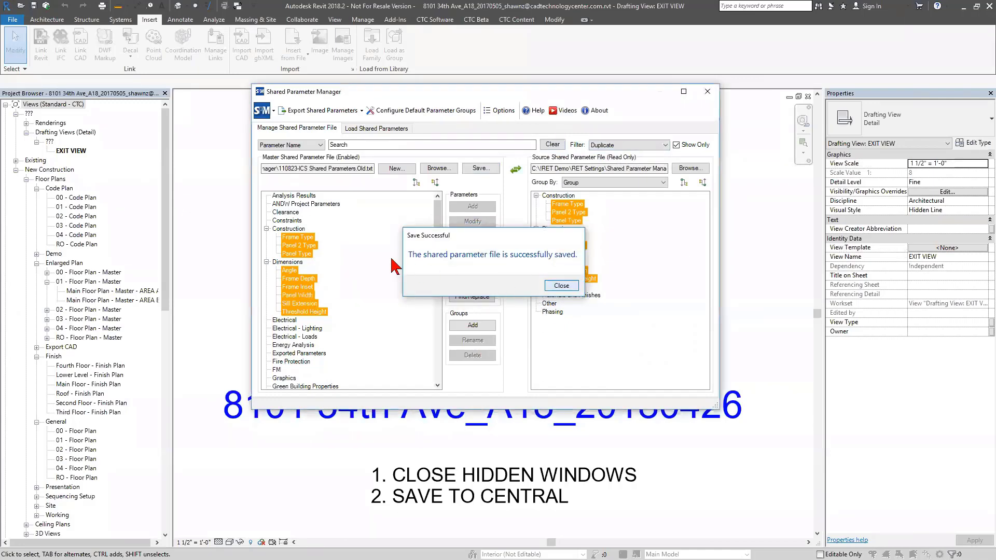
{"action": "left_click", "coordinate": [561, 285]}
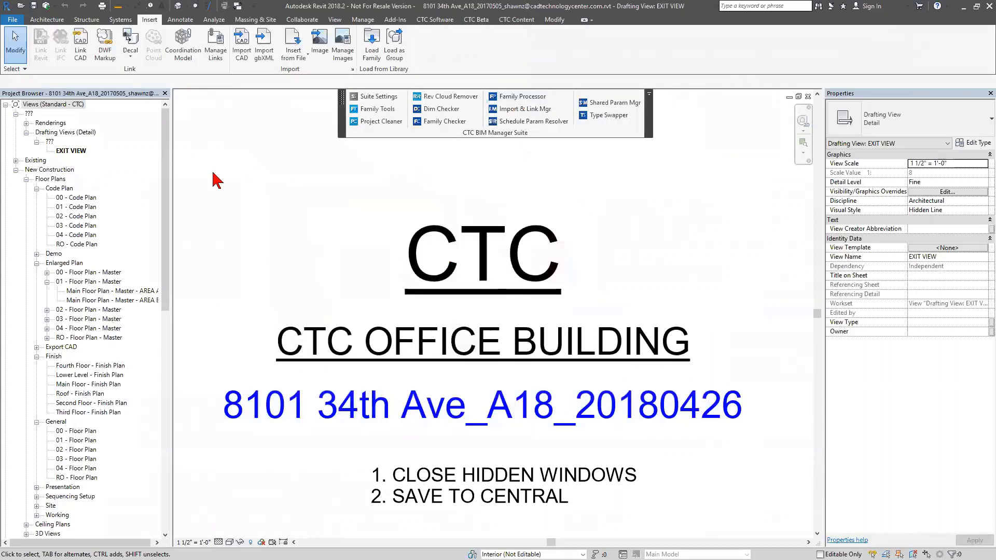
Edit the Doors_Int_Dbl_Flush family from the 01 - Code Plan view and show its Family Types.
{"action": "double_click", "coordinate": [93, 207]}
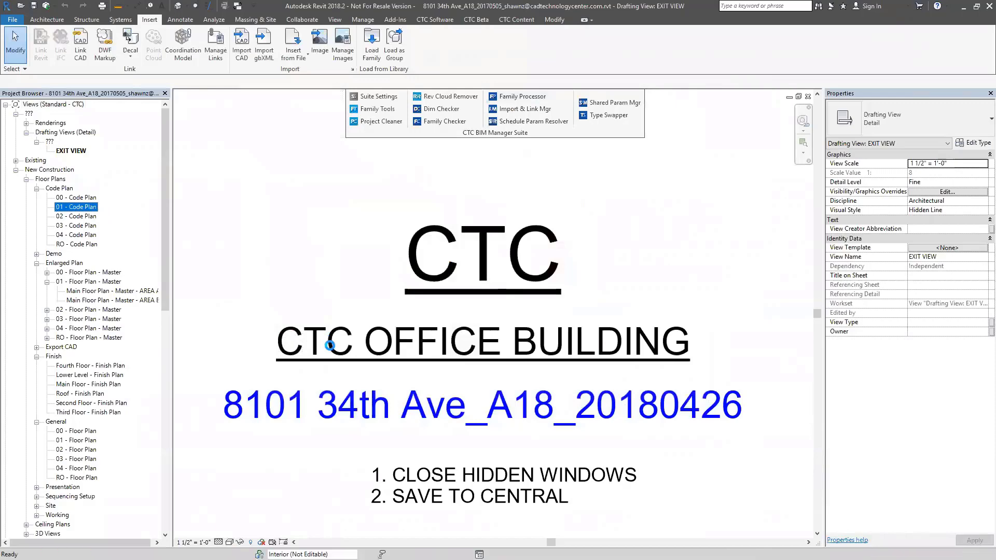
{"action": "scroll", "coordinate": [510, 267], "scroll_direction": "up", "scroll_amount": 6}
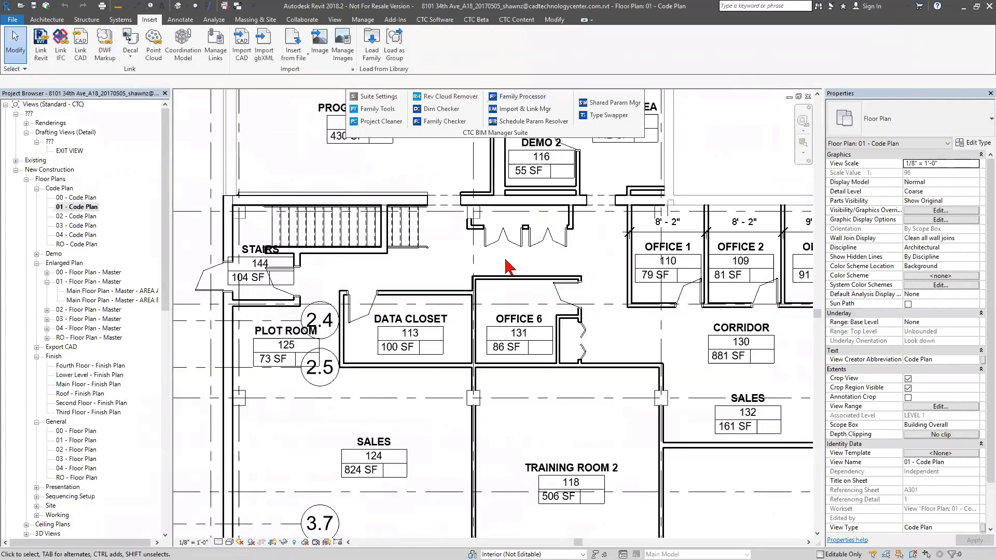
{"action": "left_click", "coordinate": [510, 267]}
{"action": "scroll", "coordinate": [507, 261], "scroll_direction": "up", "scroll_amount": 3}
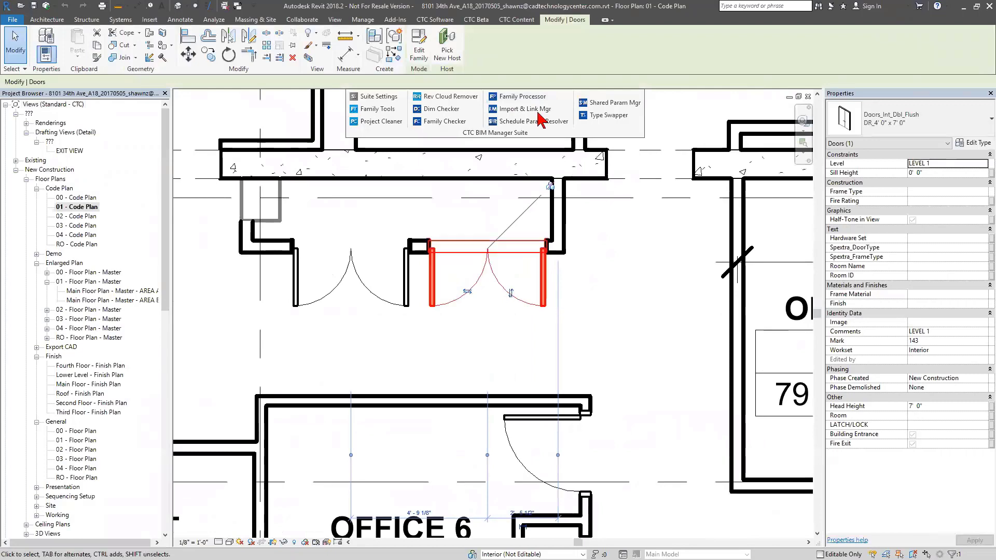
{"action": "double_click", "coordinate": [539, 276]}
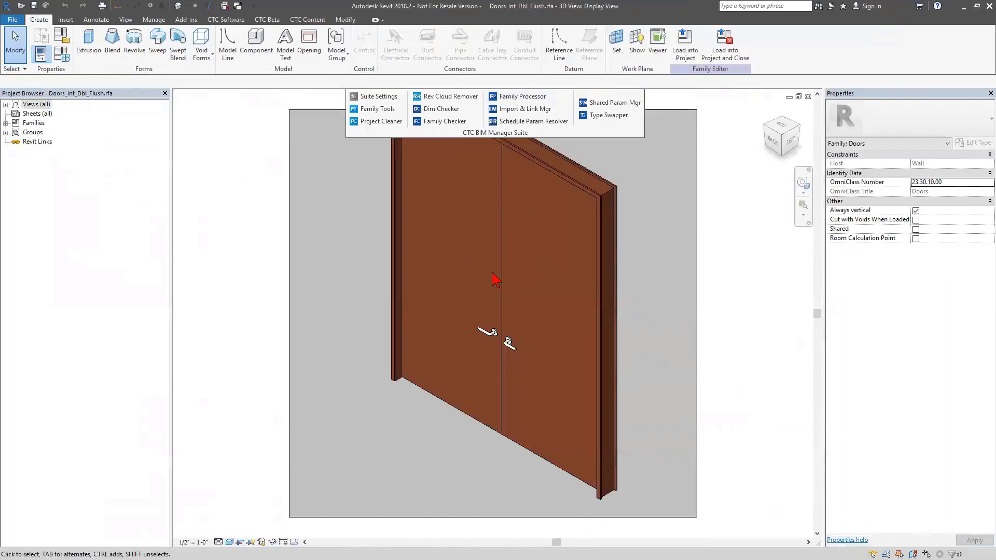
{"action": "left_click", "coordinate": [62, 56]}
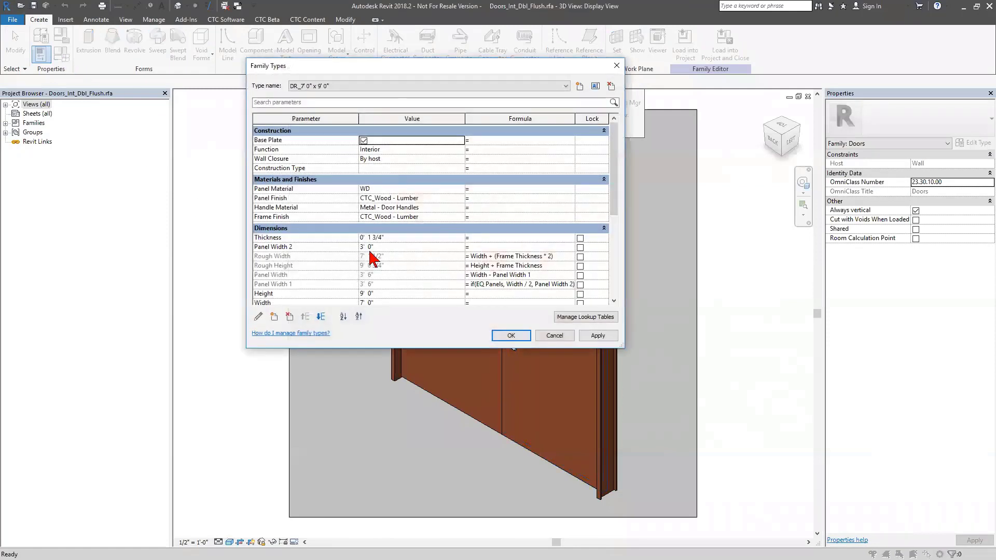
View the Panel Material parameter's properties, then close them unchanged.
{"action": "left_click", "coordinate": [300, 189]}
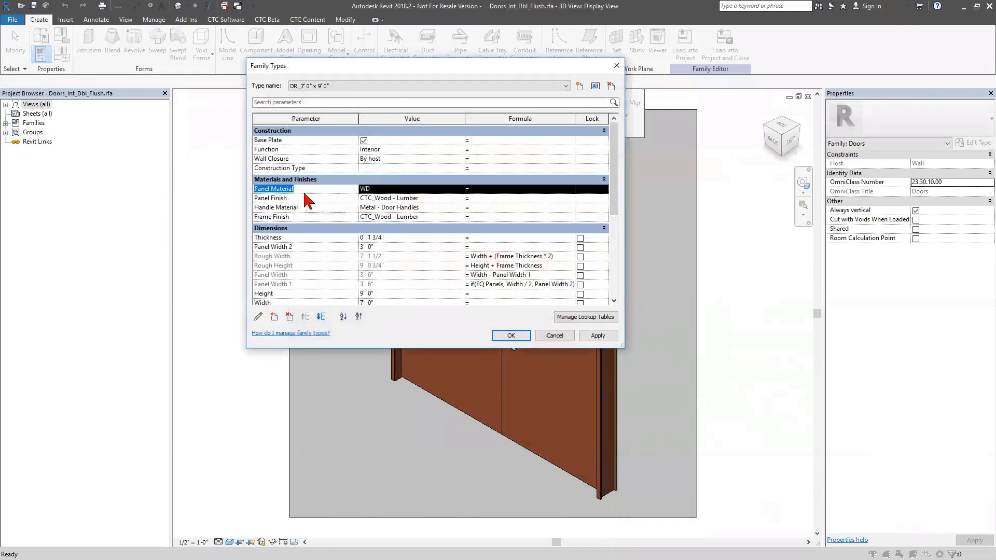
{"action": "left_click", "coordinate": [257, 317]}
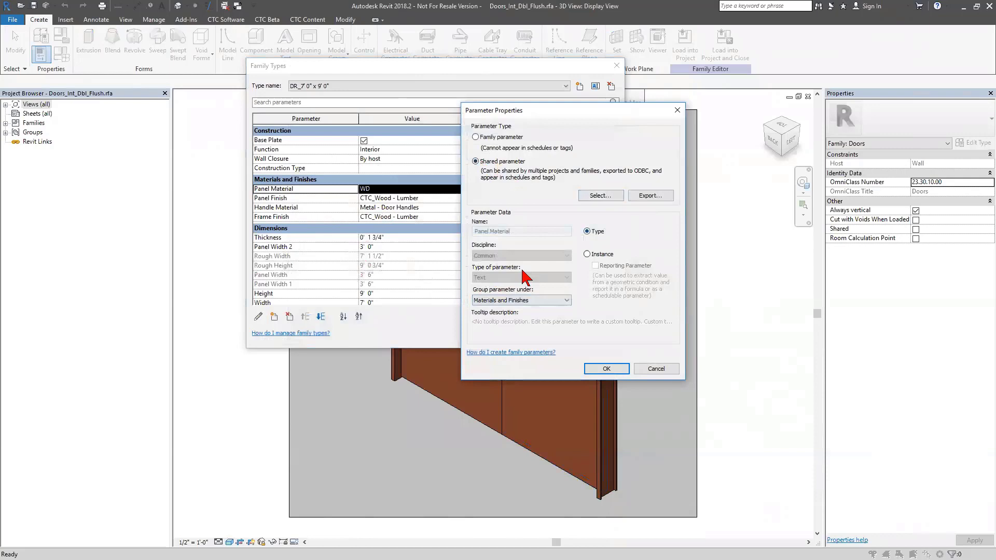
{"action": "left_click", "coordinate": [654, 368]}
Open the Panel Finish parameter's properties, a shared type parameter under Materials and Finishes.
{"action": "left_click", "coordinate": [287, 199]}
{"action": "left_click_drag", "start_coordinate": [287, 199], "coordinate": [265, 200]}
{"action": "key", "text": "shift+Home"}
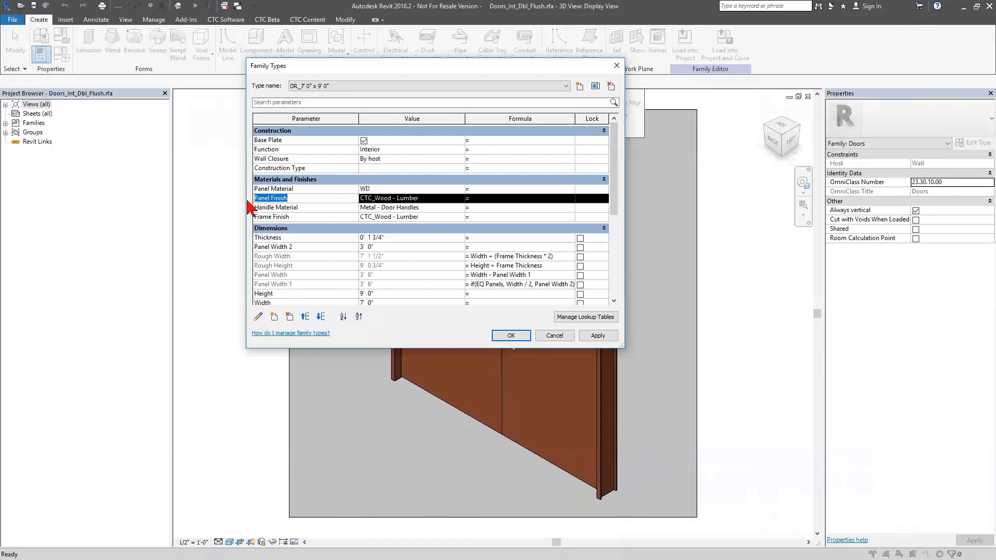
{"action": "left_click", "coordinate": [258, 317]}
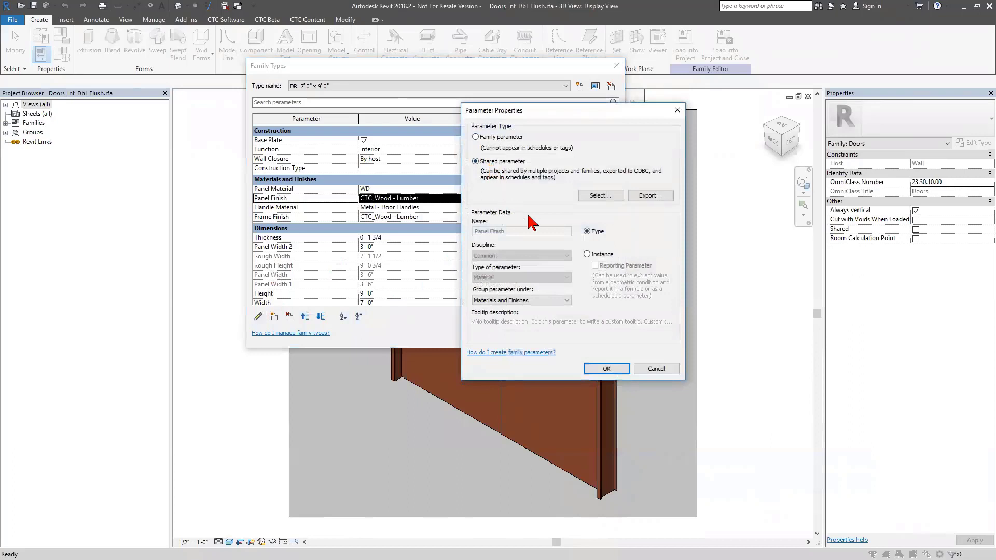
{"action": "key", "text": "Tab"}
Close the parameter properties, move Family Types aside, and browse the Panel Finish CTC_Wood - Lumber material.
{"action": "left_click", "coordinate": [655, 369]}
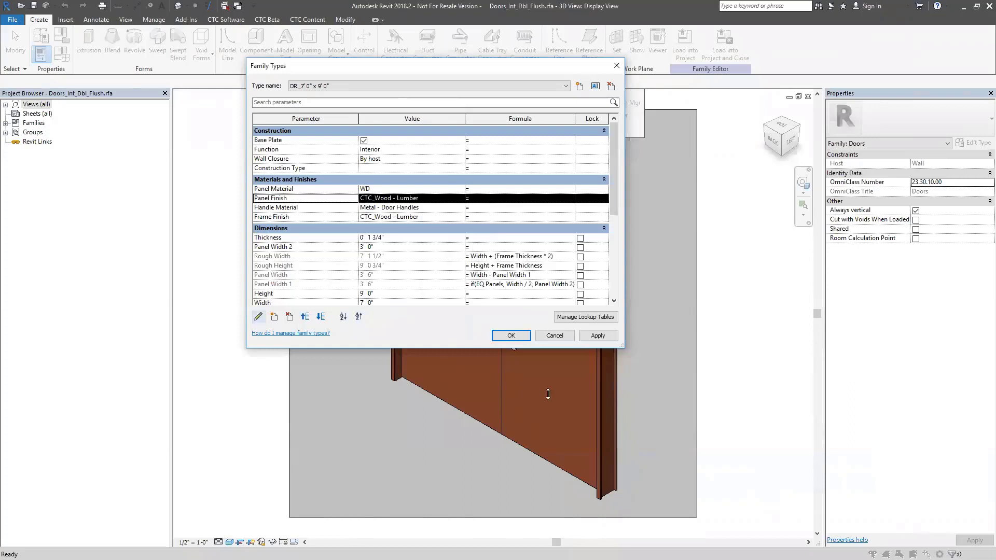
{"action": "left_click_drag", "start_coordinate": [300, 217], "coordinate": [300, 221]}
{"action": "left_click_drag", "start_coordinate": [499, 66], "coordinate": [512, 205]}
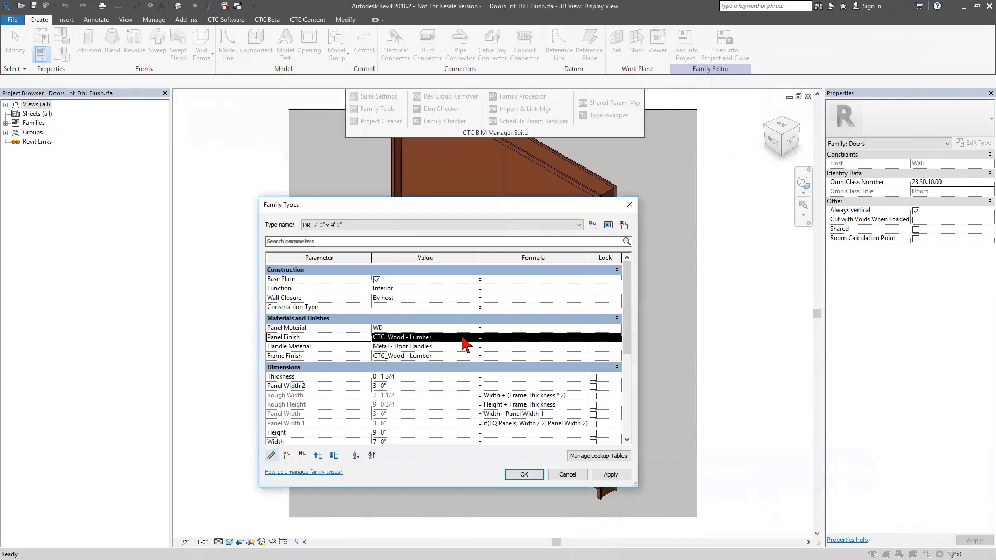
{"action": "left_click", "coordinate": [437, 340]}
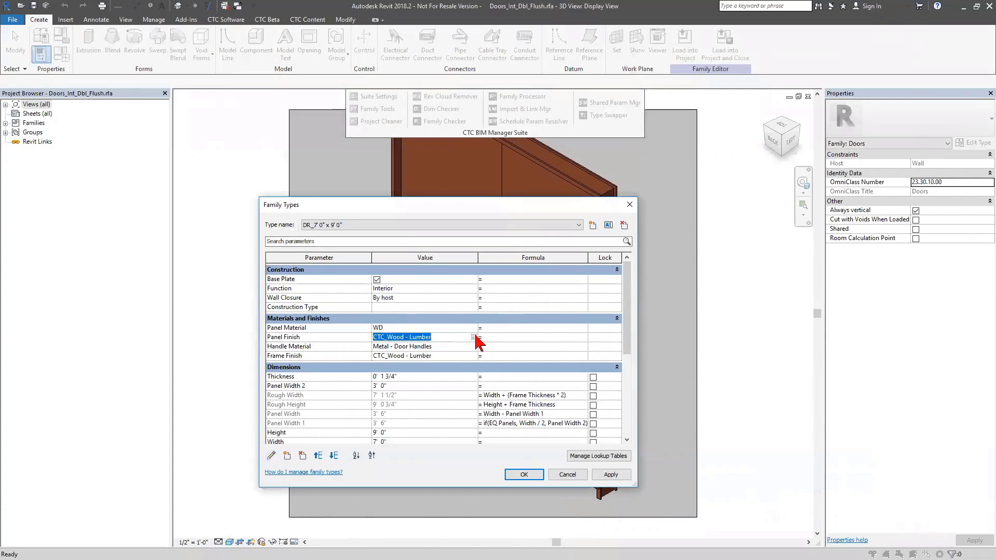
{"action": "left_click", "coordinate": [474, 337]}
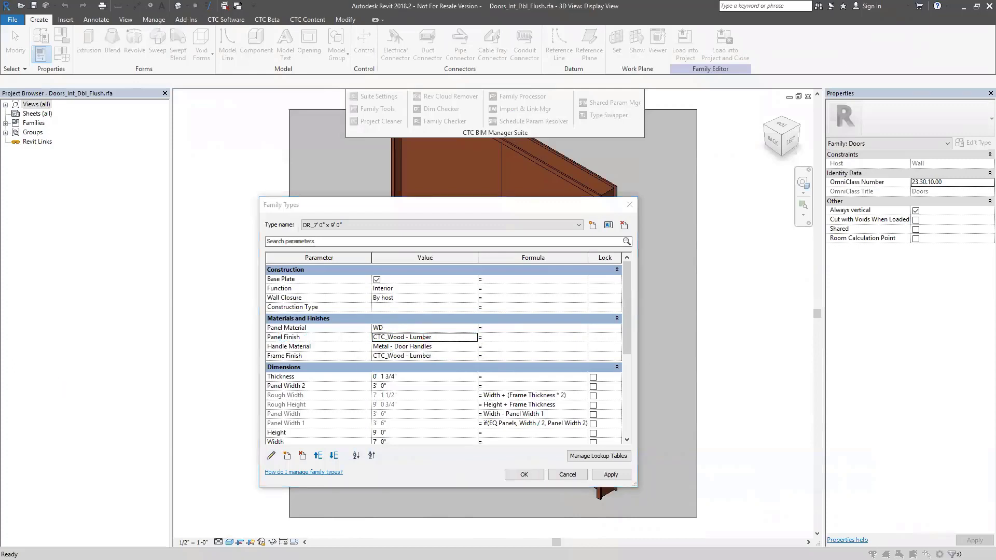
Compare the graphics of the Analytical Floor and Analytical Slab Surface materials.
{"action": "scroll", "coordinate": [290, 207], "scroll_direction": "down", "scroll_amount": 5}
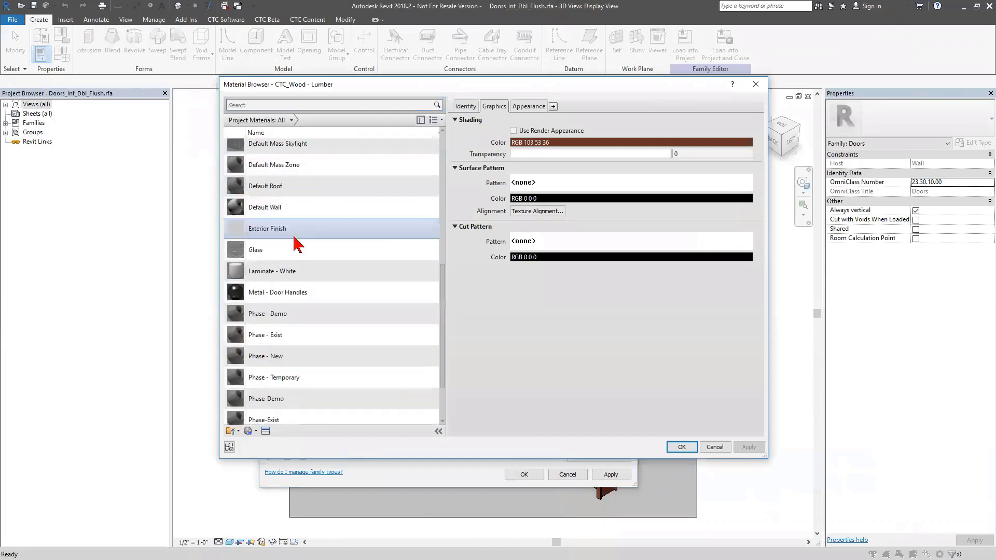
{"action": "scroll", "coordinate": [298, 384], "scroll_direction": "up", "scroll_amount": 8}
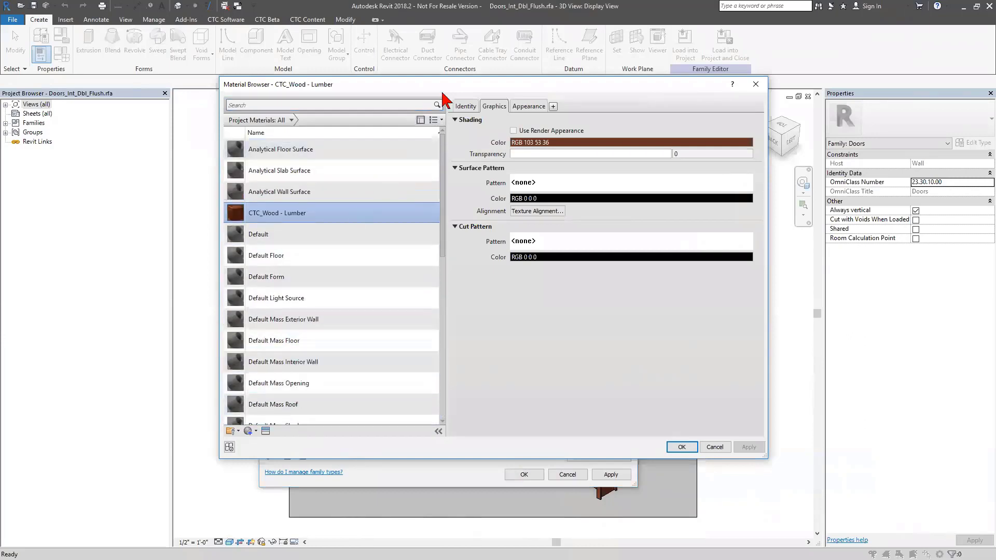
{"action": "left_click_drag", "start_coordinate": [455, 89], "coordinate": [521, 339]}
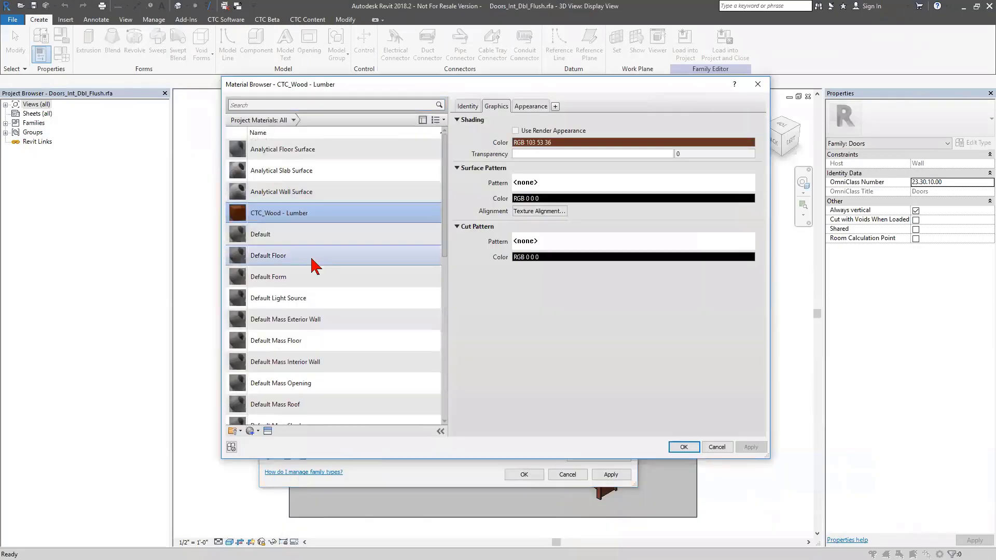
{"action": "left_click", "coordinate": [296, 176]}
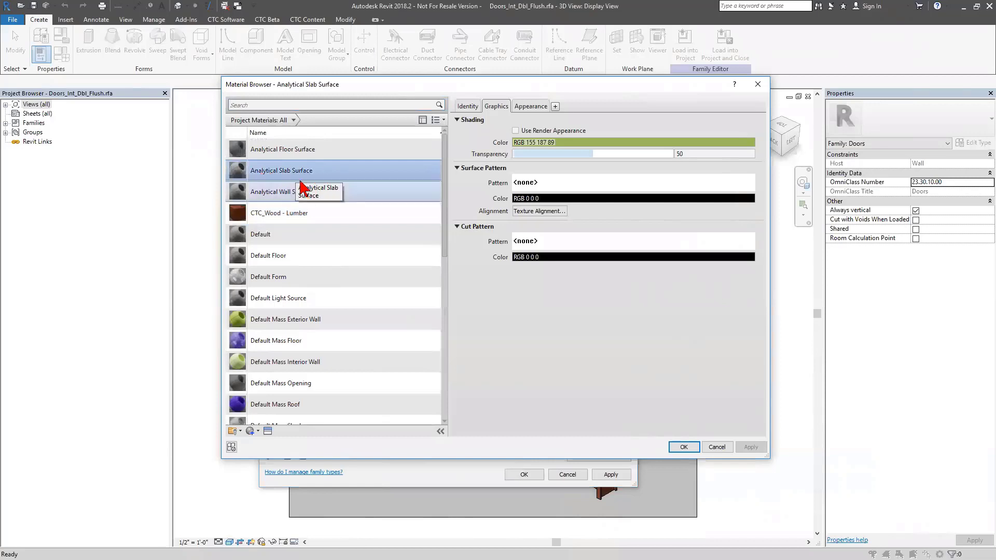
{"action": "left_click", "coordinate": [308, 154]}
{"action": "left_click", "coordinate": [322, 167]}
{"action": "left_click", "coordinate": [322, 153]}
{"action": "left_click", "coordinate": [326, 170]}
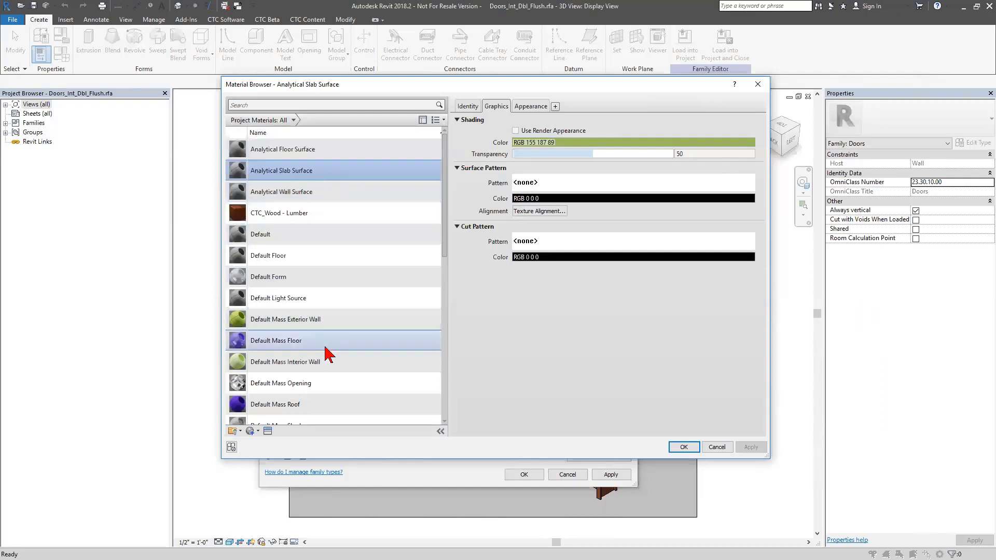
Preview Default Light Source, then close the Material Browser with Panel Finish still CTC_Wood - Lumber.
{"action": "left_click", "coordinate": [304, 302]}
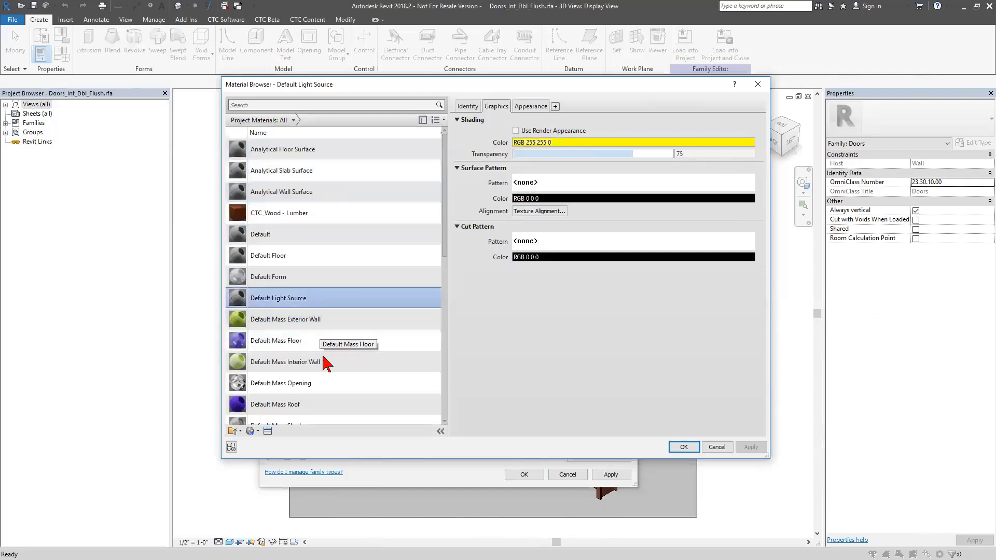
{"action": "scroll", "coordinate": [327, 363], "scroll_direction": "down", "scroll_amount": 4}
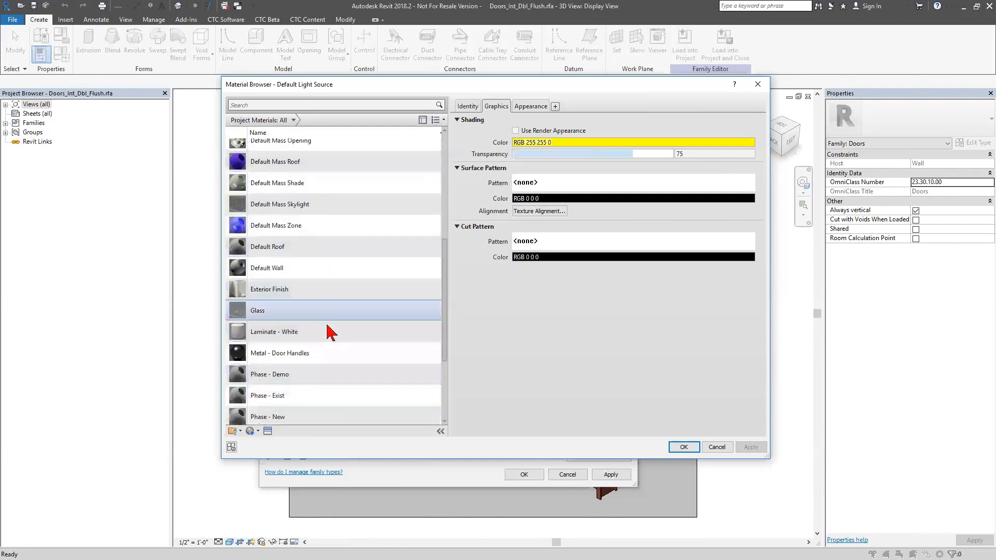
{"action": "scroll", "coordinate": [328, 329], "scroll_direction": "down", "scroll_amount": 3}
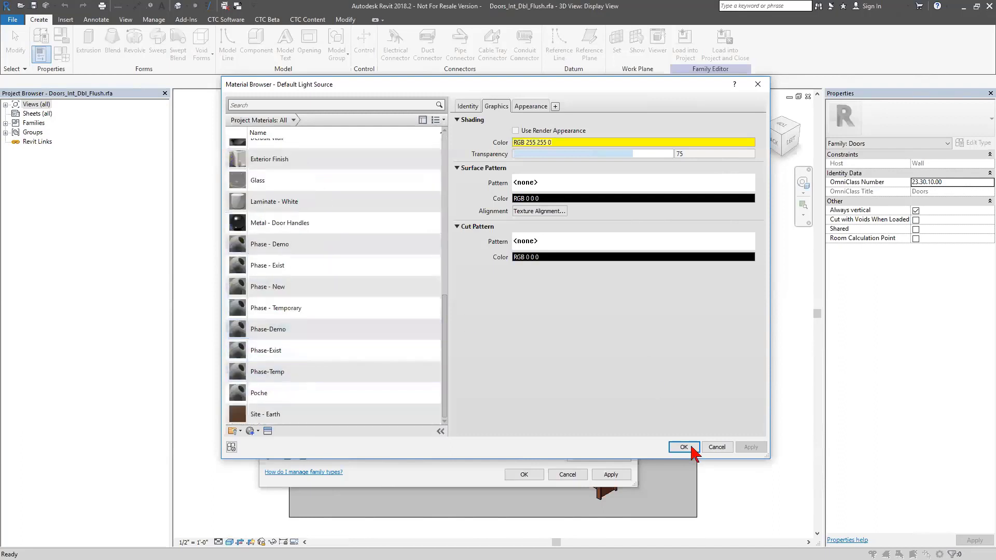
{"action": "left_click", "coordinate": [716, 447]}
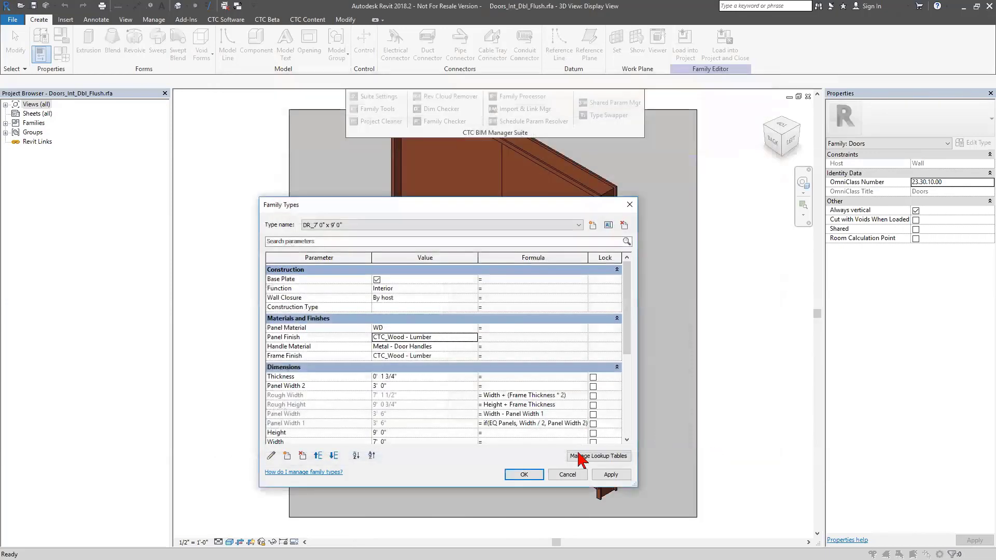
Cancel Family Types and reset the CTC Family Processor to default settings.
{"action": "left_click", "coordinate": [569, 475]}
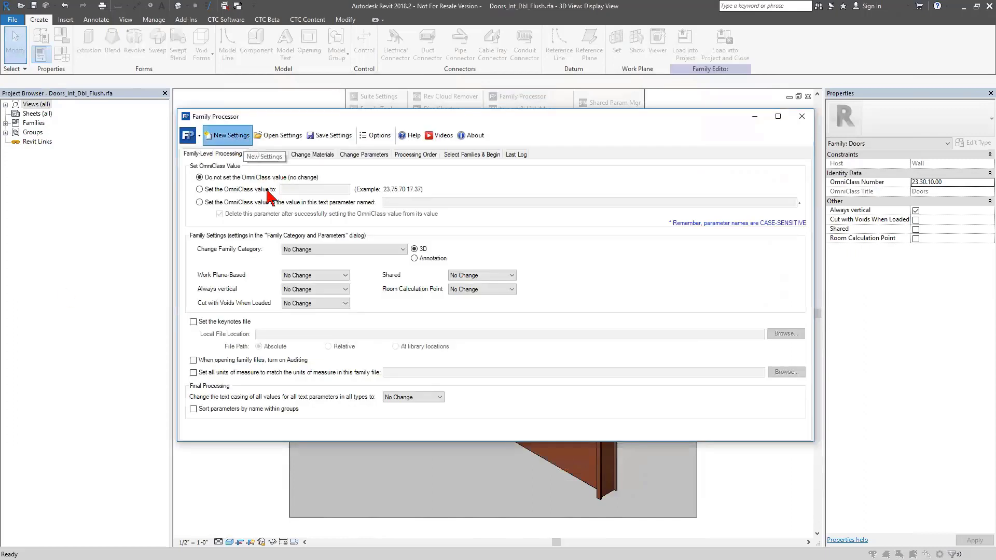
{"action": "left_click", "coordinate": [510, 304]}
{"action": "left_click", "coordinate": [507, 302]}
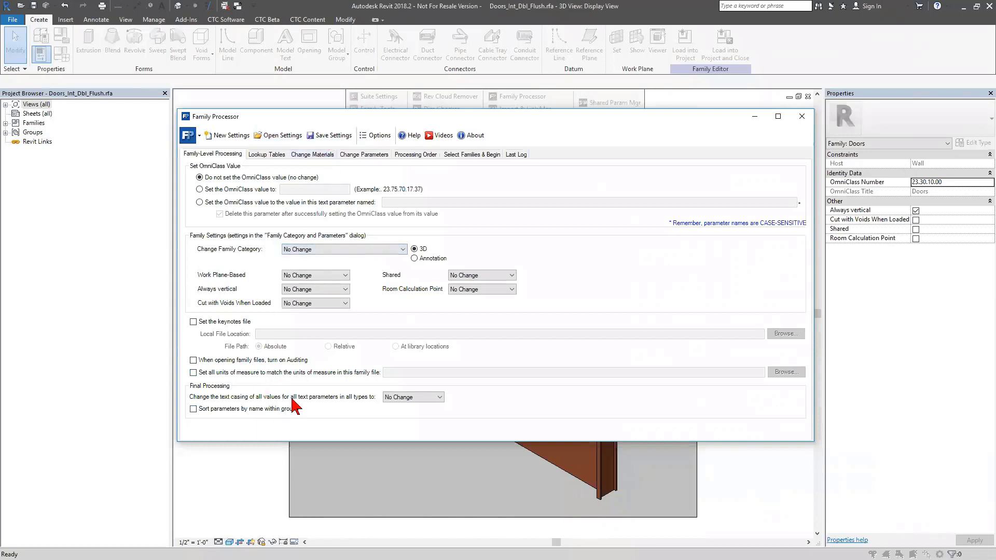
Enable auditing on open and sorting parameters by name within groups, leaving units-matching unchecked.
{"action": "left_click", "coordinate": [211, 361]}
{"action": "left_click", "coordinate": [248, 373]}
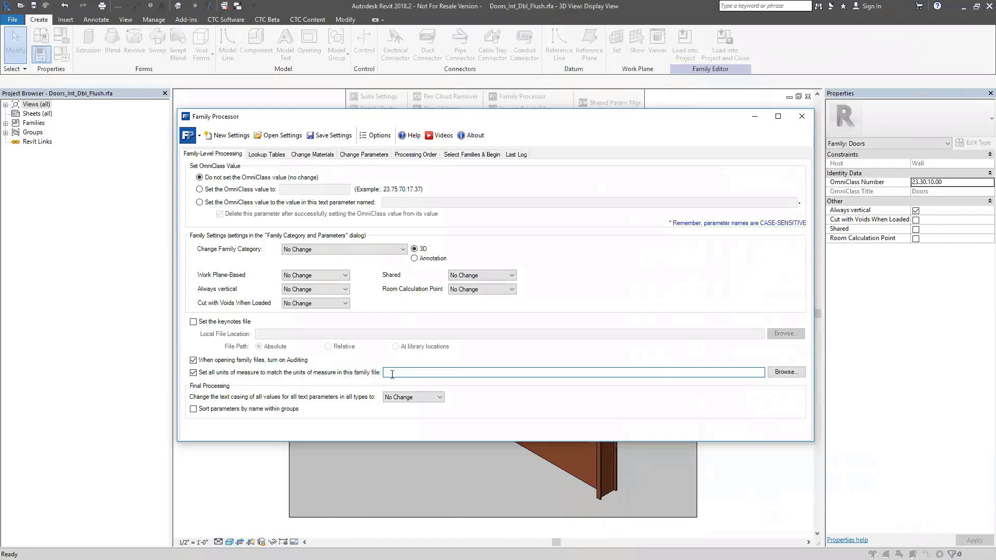
{"action": "left_click", "coordinate": [303, 373]}
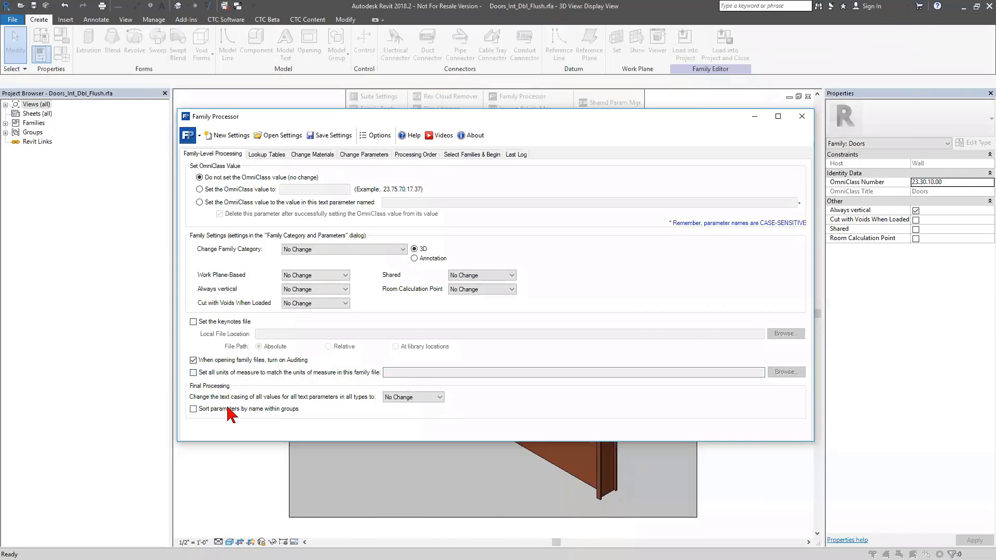
{"action": "left_click", "coordinate": [255, 409]}
Queue every material found in the family for deletion.
{"action": "left_click", "coordinate": [317, 156]}
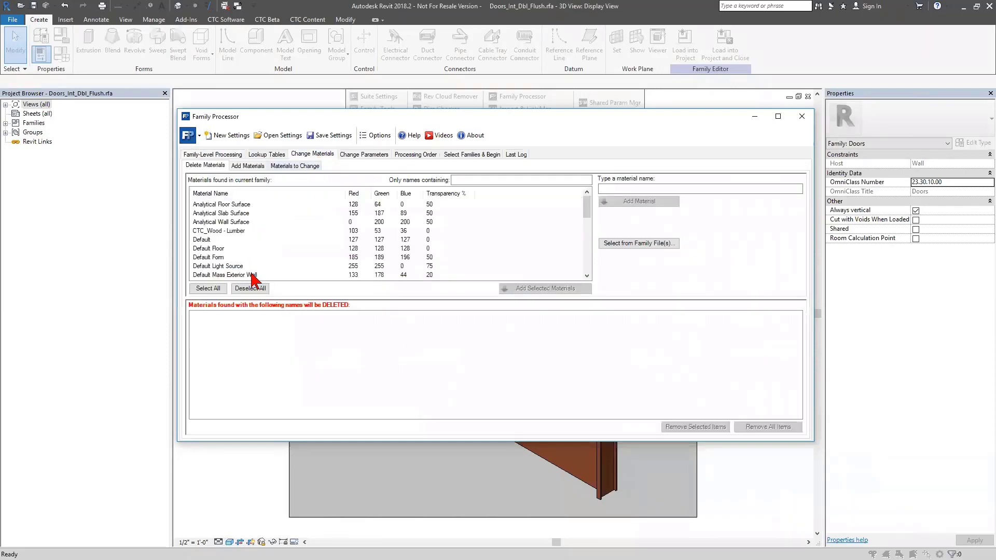
{"action": "left_click", "coordinate": [210, 289]}
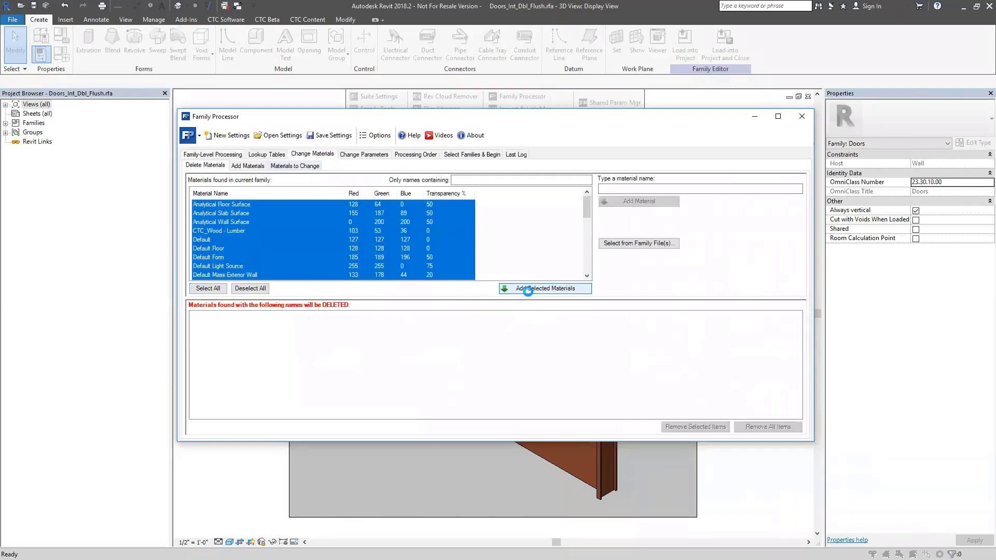
{"action": "left_click", "coordinate": [527, 286]}
Keep Default, CTC_Wood - Lumber, Glass, Laminate - White, Metal - Door Handles and Exterior Finish from deletion.
{"action": "double_click", "coordinate": [207, 343]}
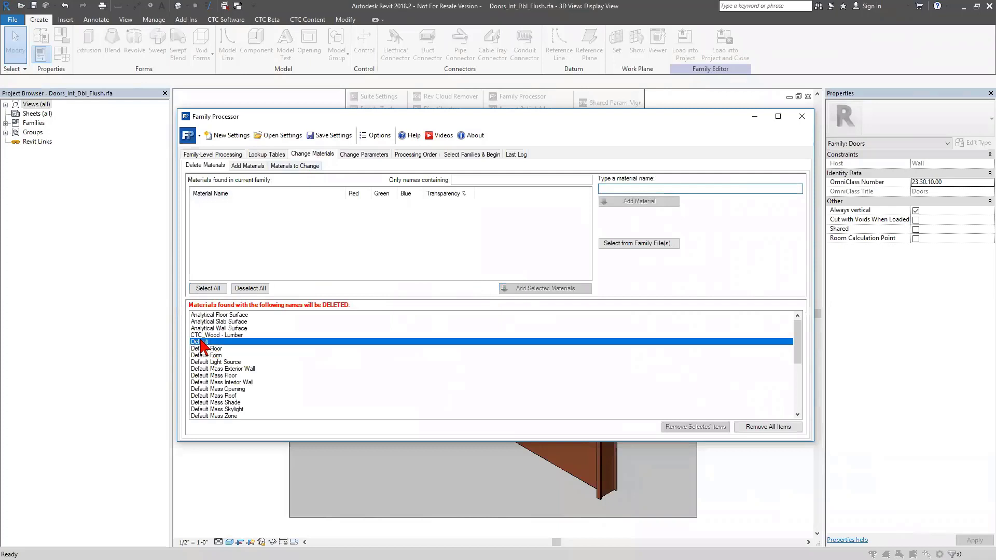
{"action": "double_click", "coordinate": [231, 335]}
{"action": "scroll", "coordinate": [244, 348], "scroll_direction": "down", "scroll_amount": 4}
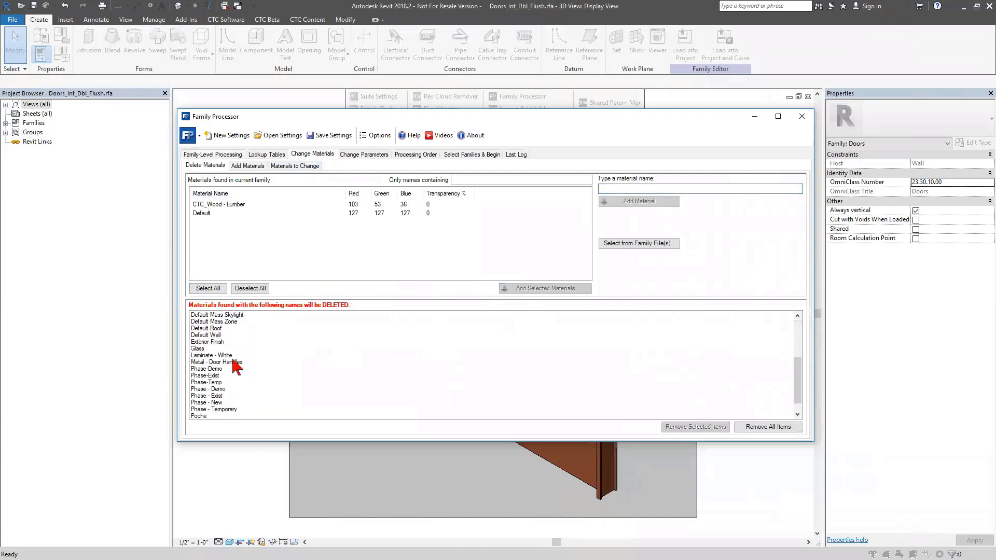
{"action": "double_click", "coordinate": [210, 349]}
{"action": "double_click", "coordinate": [210, 349]}
{"action": "double_click", "coordinate": [231, 349]}
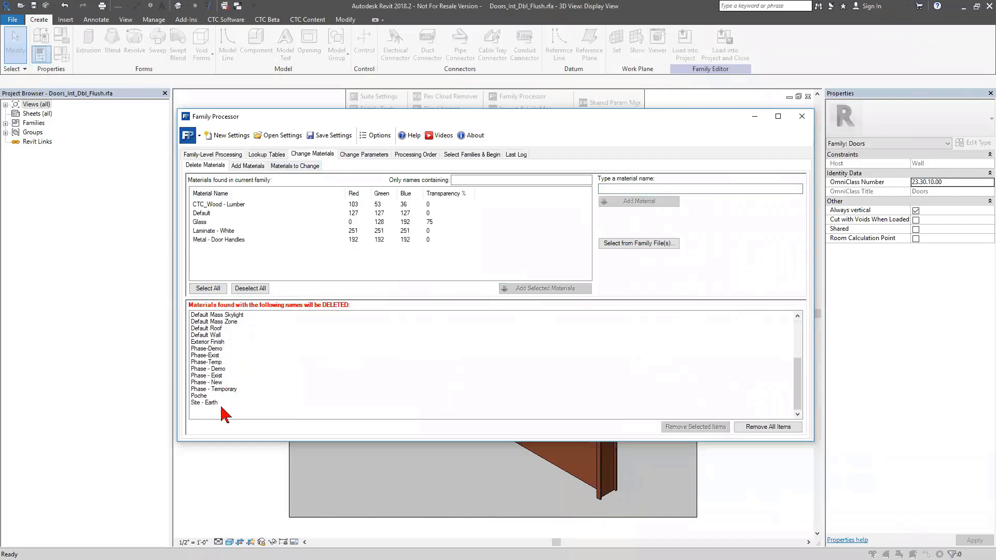
{"action": "double_click", "coordinate": [216, 342]}
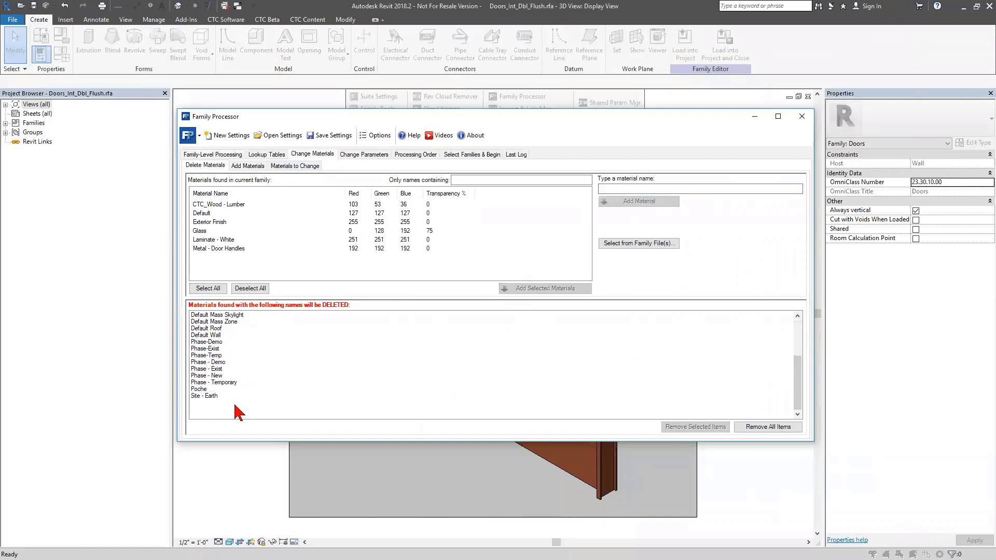
{"action": "scroll", "coordinate": [240, 400], "scroll_direction": "up", "scroll_amount": 4}
{"action": "scroll", "coordinate": [230, 363], "scroll_direction": "down", "scroll_amount": 4}
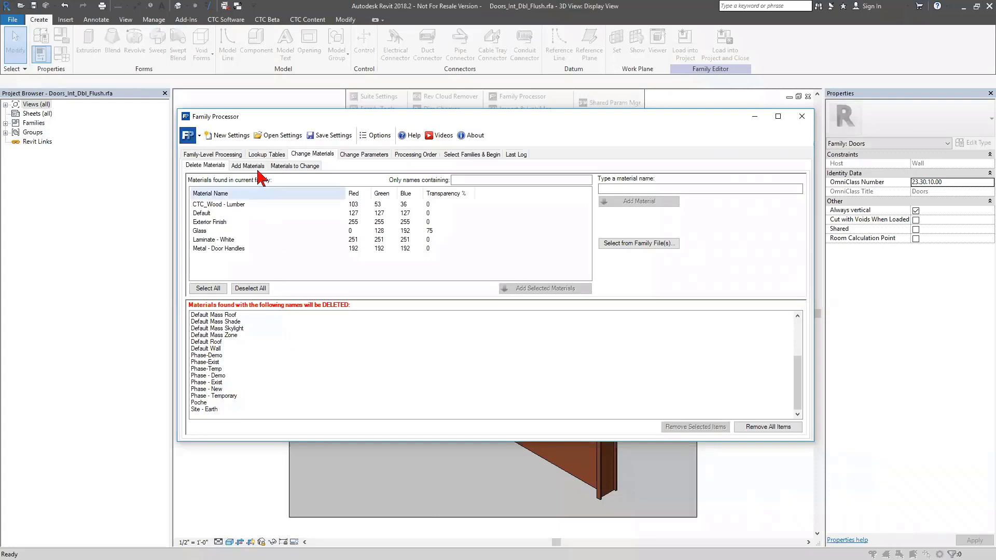
{"action": "left_click", "coordinate": [249, 165]}
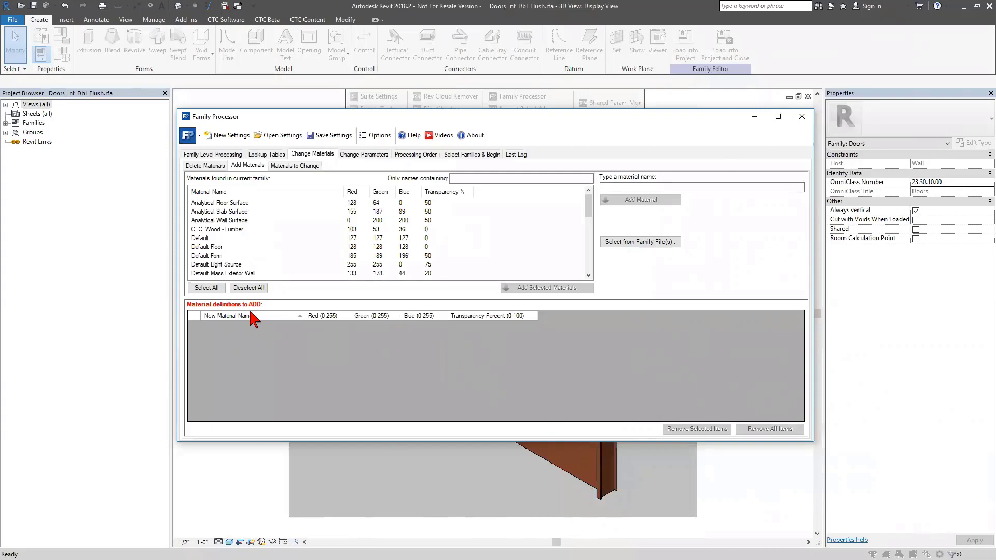
Add Default to Materials to Change with red 0, green 127, blue 0 and 50 transparency.
{"action": "left_click", "coordinate": [305, 166]}
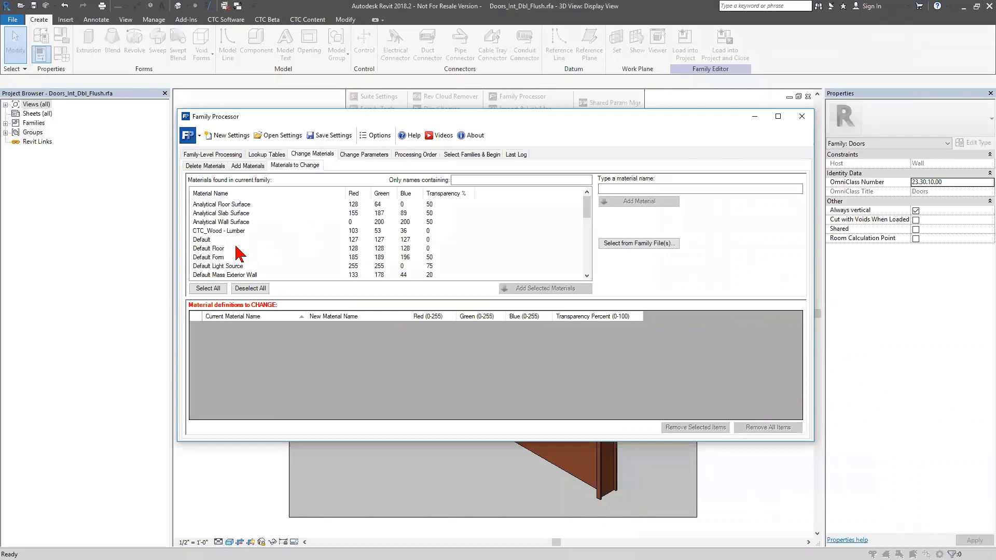
{"action": "double_click", "coordinate": [202, 240]}
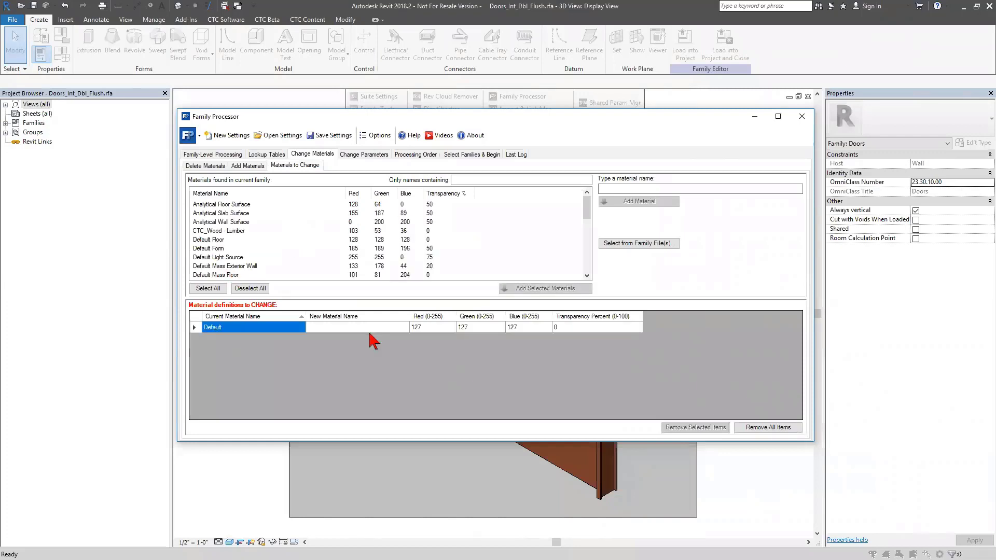
{"action": "left_click", "coordinate": [433, 328]}
{"action": "type", "text": "0"}
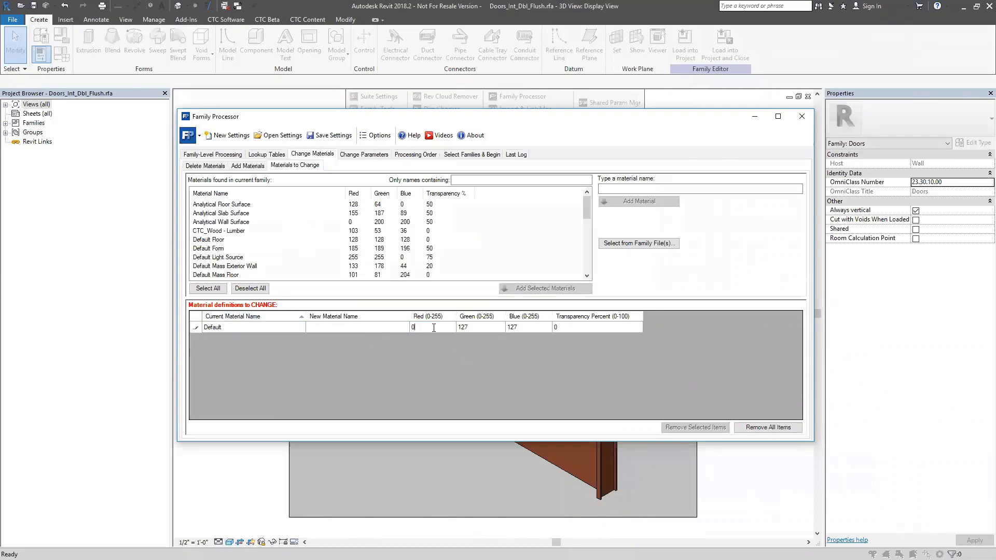
{"action": "left_click", "coordinate": [516, 328]}
{"action": "type", "text": "0"}
{"action": "left_click", "coordinate": [483, 330]}
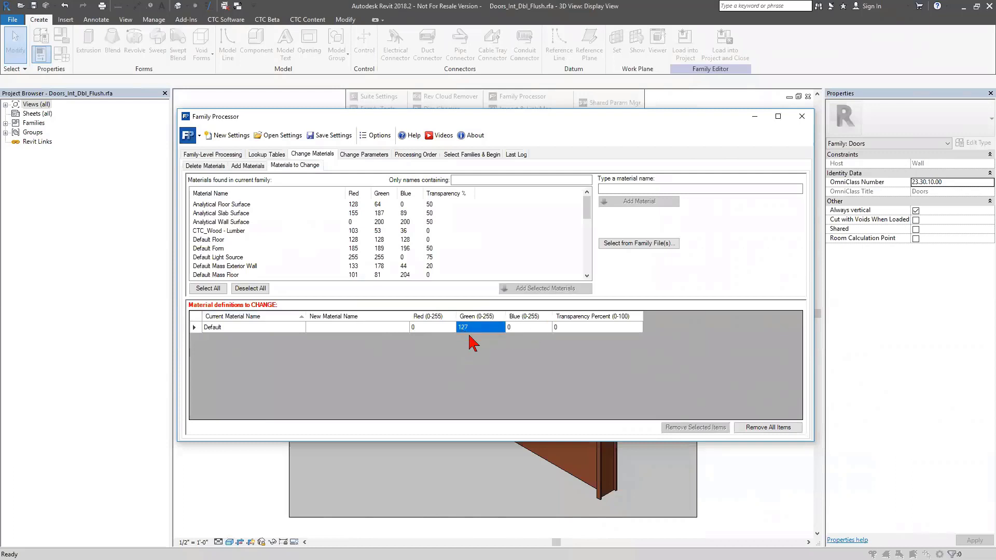
{"action": "key", "text": "Tab"}
{"action": "key", "text": "Tab"}
{"action": "type", "text": "50"}
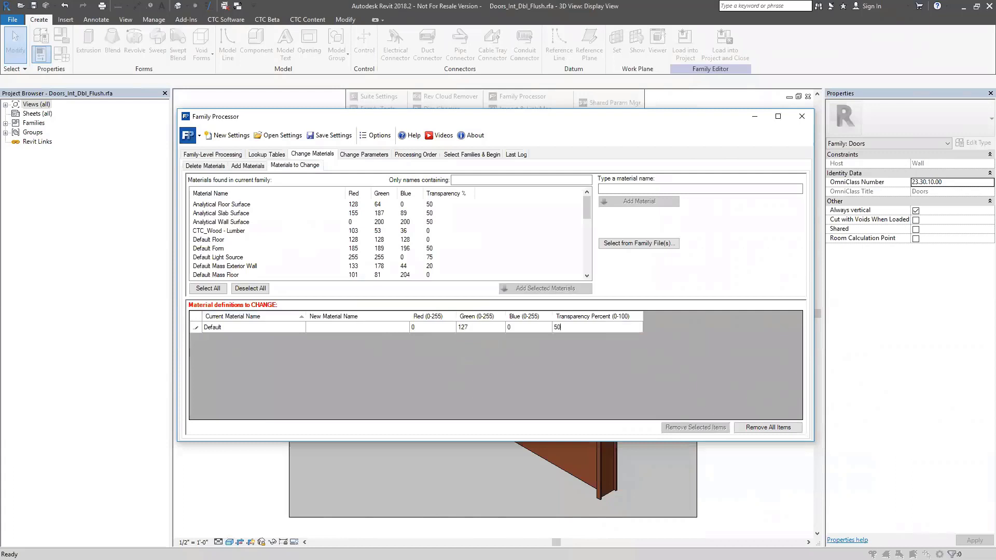
{"action": "left_click", "coordinate": [275, 328]}
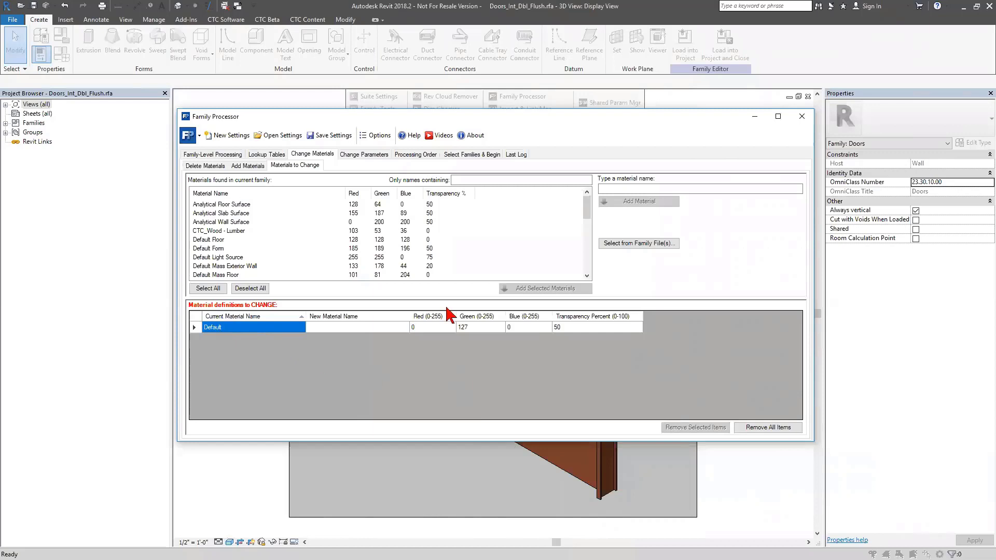
Under Change Parameters > Delete Parameters, add Panel Material to the deletion list.
{"action": "left_click", "coordinate": [363, 155]}
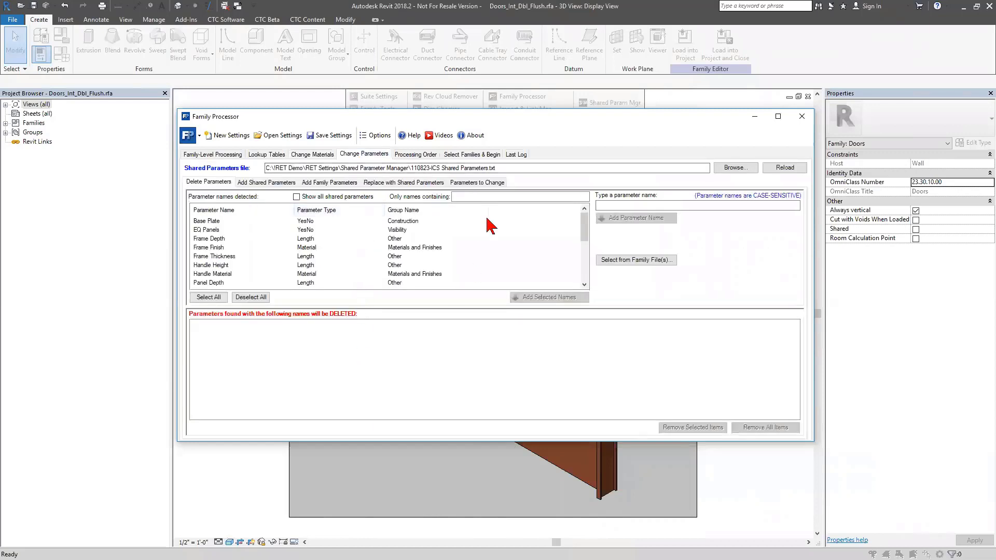
{"action": "left_click_drag", "start_coordinate": [555, 120], "coordinate": [563, 143]}
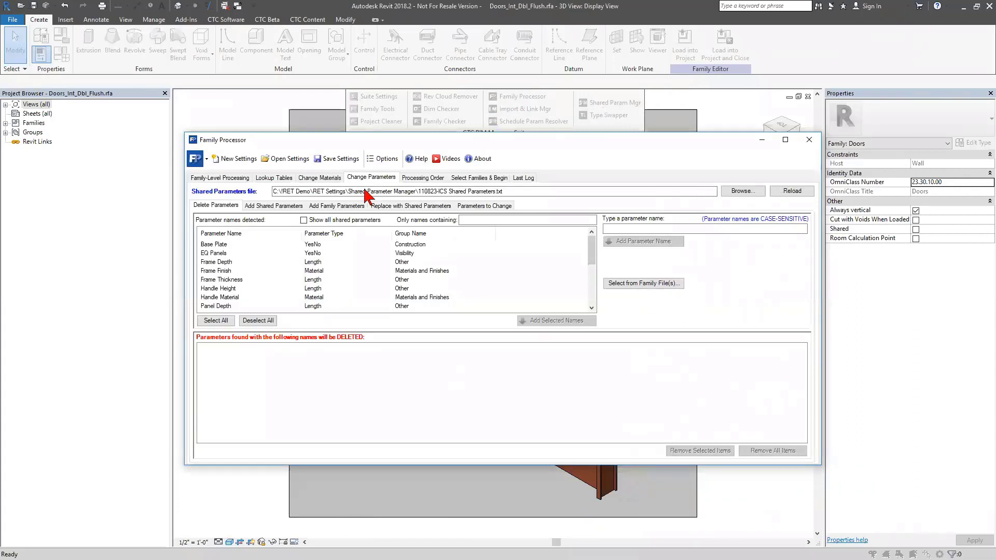
{"action": "left_click_drag", "start_coordinate": [321, 191], "coordinate": [504, 191]}
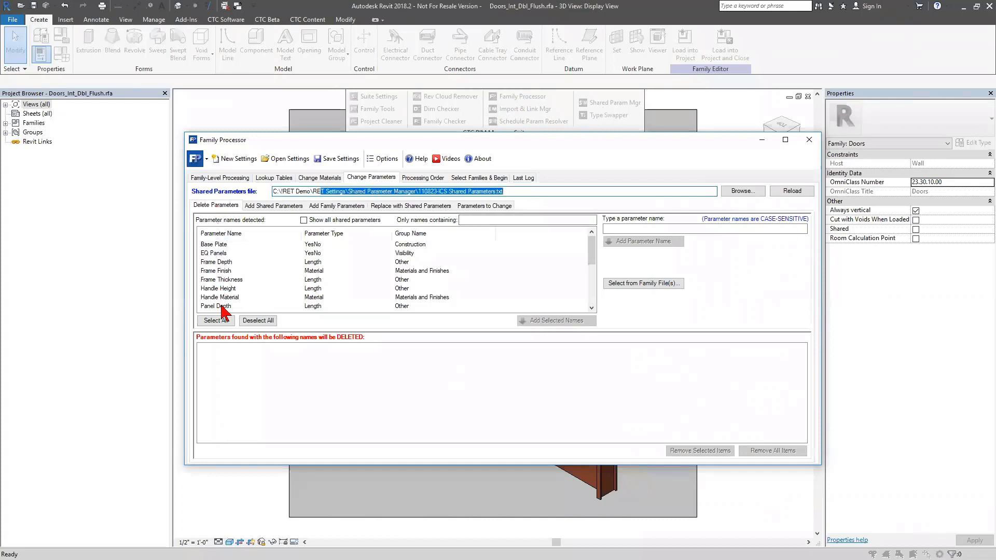
{"action": "scroll", "coordinate": [221, 303], "scroll_direction": "down", "scroll_amount": 1}
{"action": "left_click", "coordinate": [239, 297]}
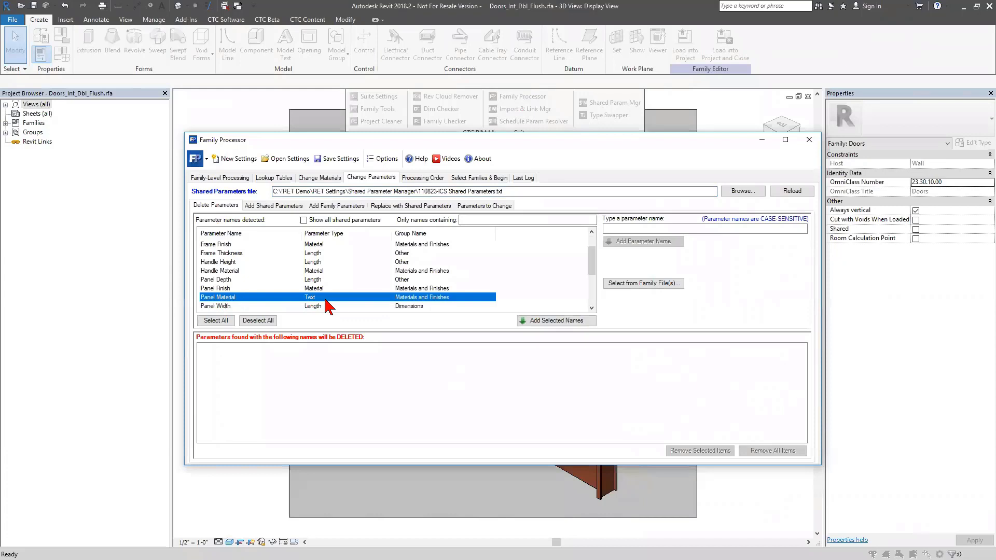
{"action": "double_click", "coordinate": [251, 299]}
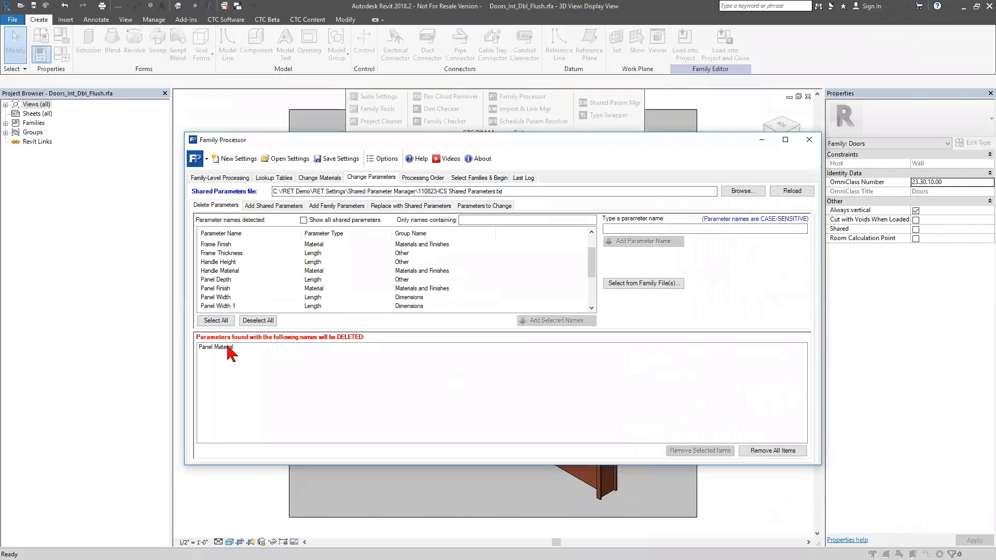
Filter shared parameters by 'panel ma' and add Panel Material to the shared parameters to add.
{"action": "left_click", "coordinate": [273, 205]}
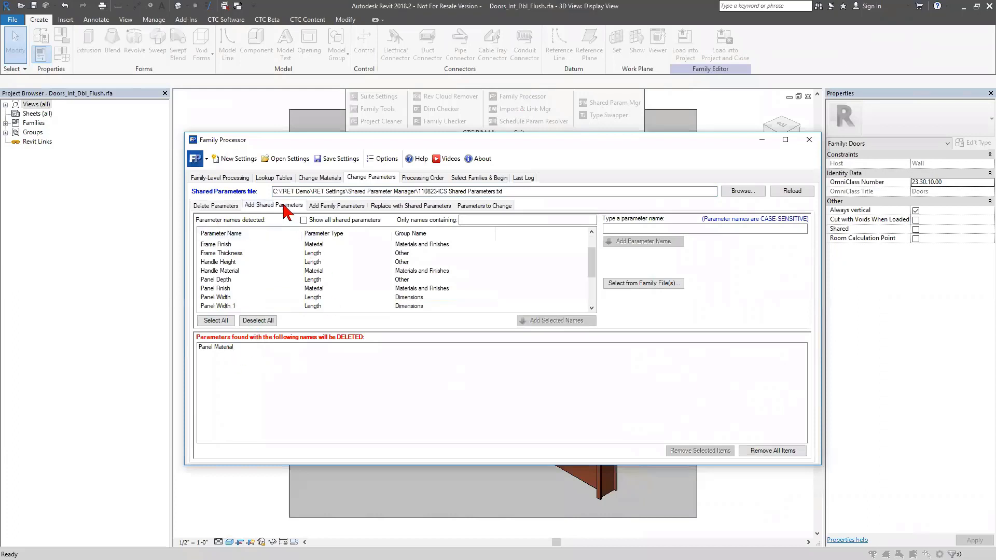
{"action": "left_click", "coordinate": [486, 219]}
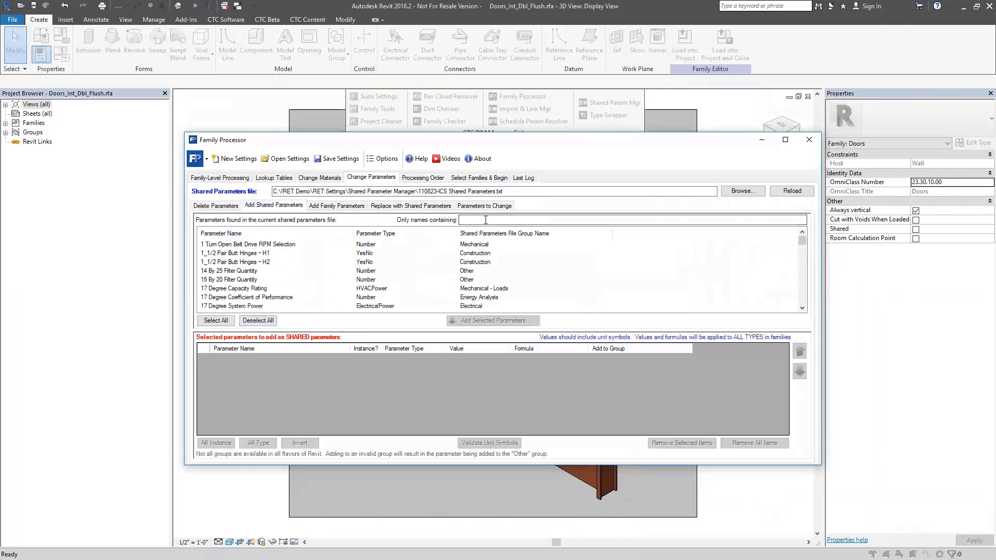
{"action": "type", "text": "panel"}
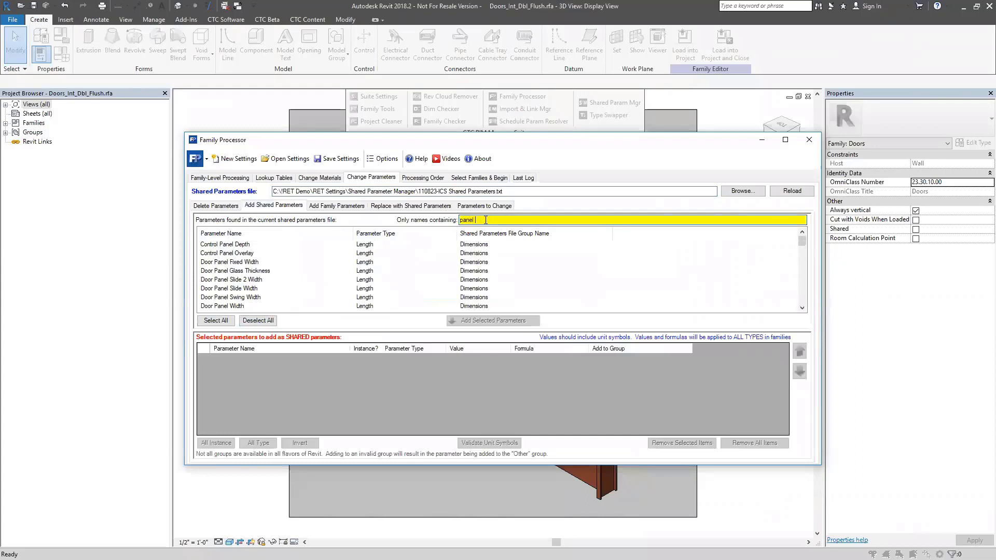
{"action": "type", "text": " ma"}
{"action": "left_click_drag", "start_coordinate": [510, 192], "coordinate": [419, 192]}
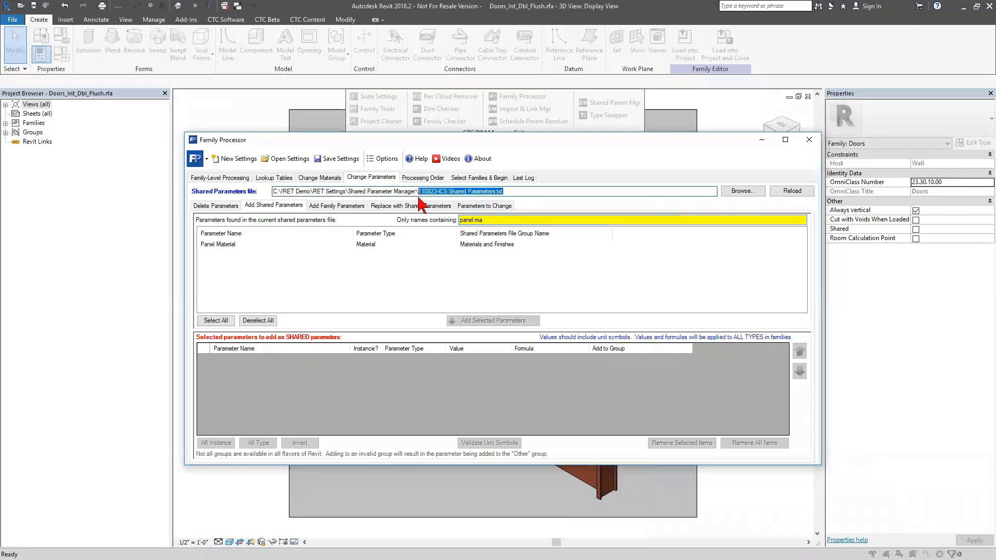
{"action": "left_click", "coordinate": [251, 244]}
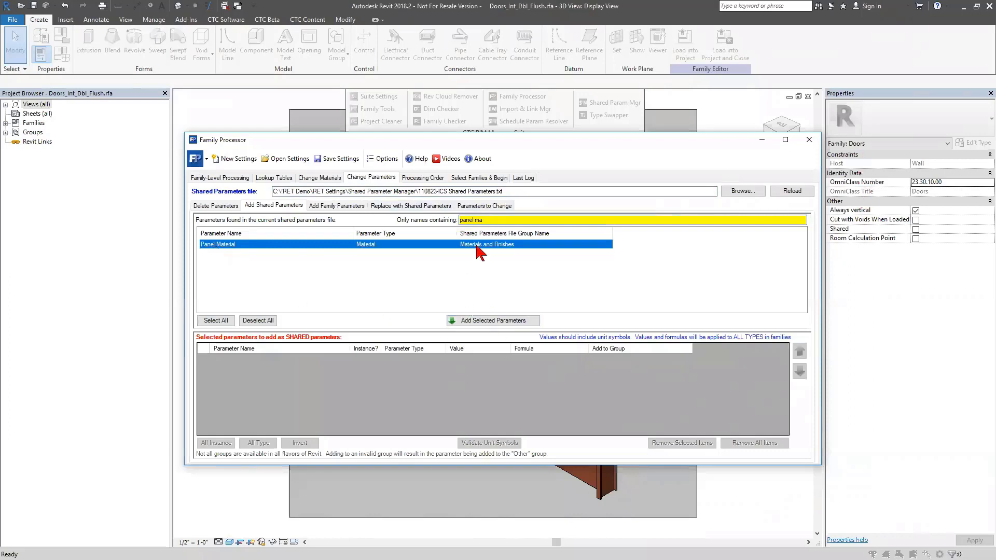
{"action": "left_click_drag", "start_coordinate": [306, 248], "coordinate": [319, 376]}
{"action": "left_click", "coordinate": [617, 363]}
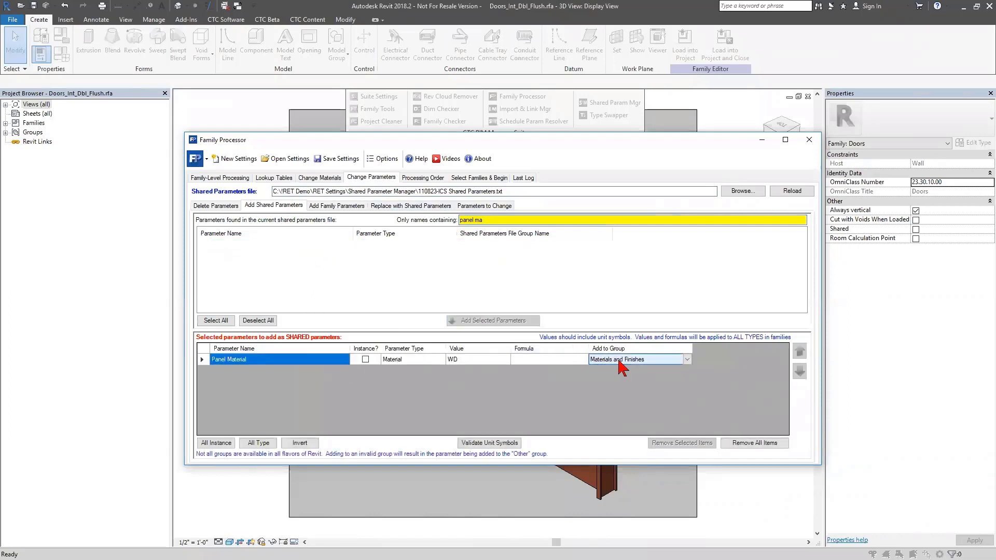
Filter by 'copy' and add Copyright © under Identity Data with the formula "DEMO 2018.
{"action": "left_click_drag", "start_coordinate": [492, 220], "coordinate": [440, 228]}
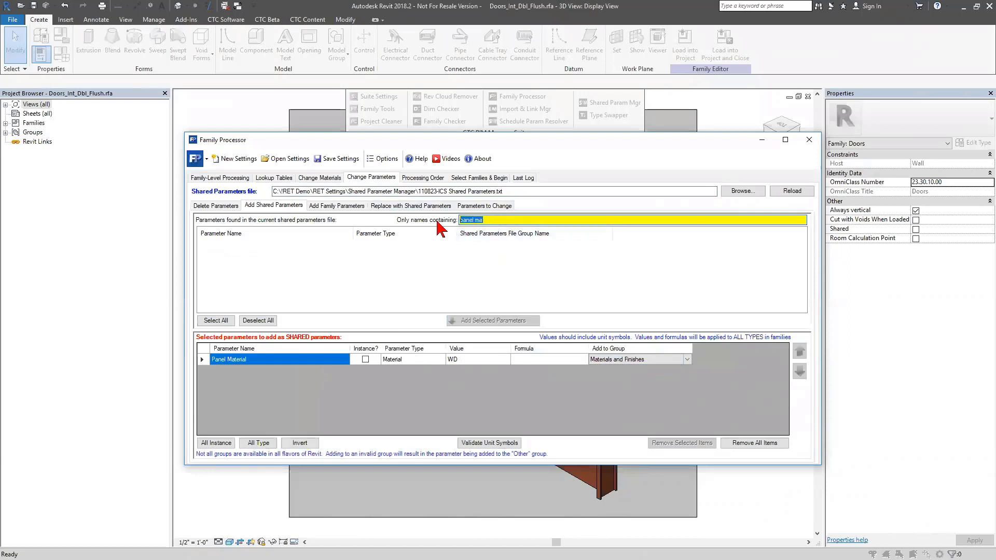
{"action": "type", "text": "copy"}
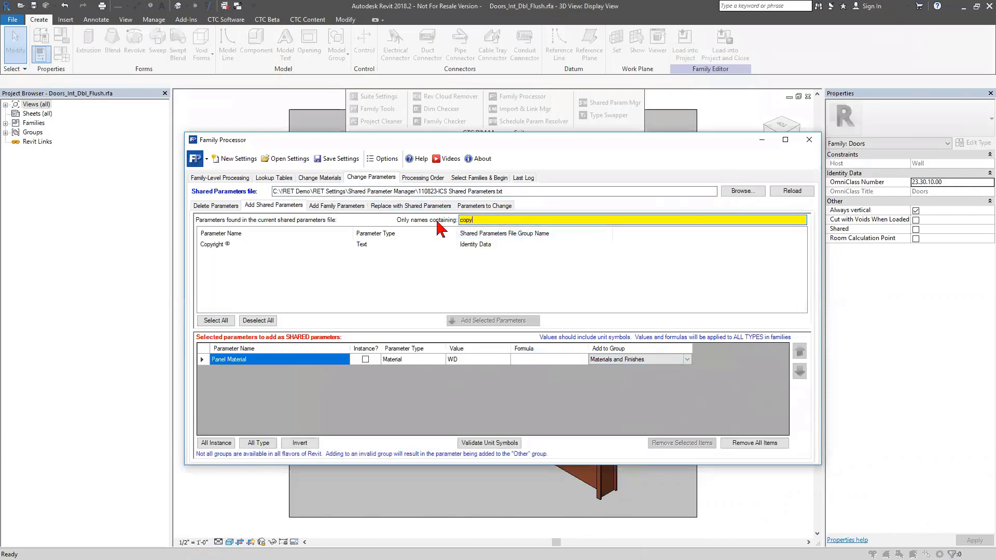
{"action": "left_click", "coordinate": [396, 246]}
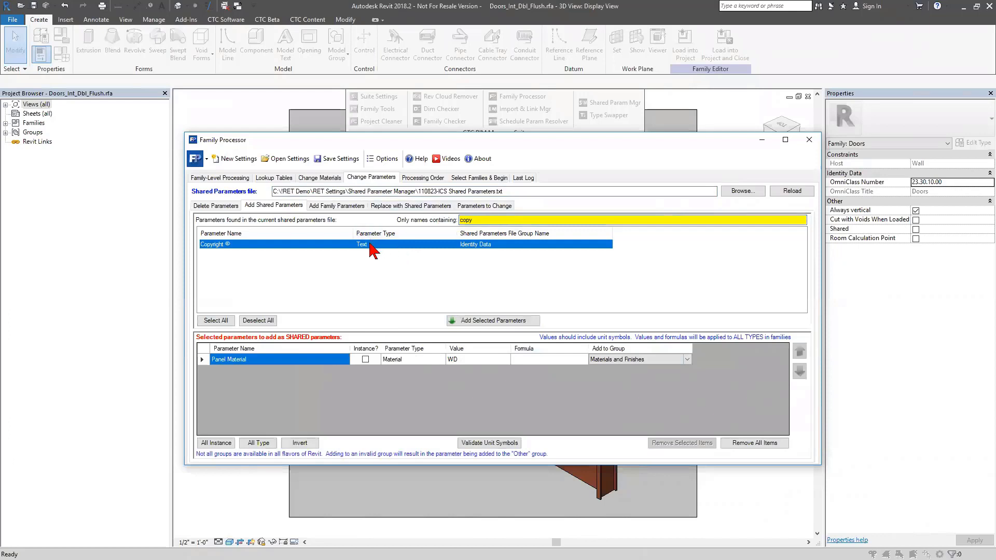
{"action": "double_click", "coordinate": [499, 249]}
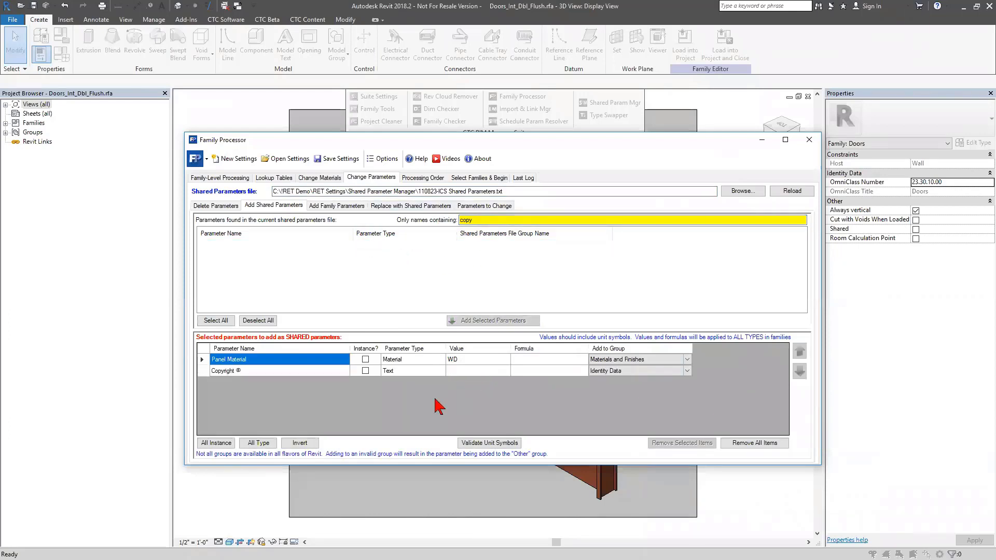
{"action": "left_click", "coordinate": [252, 371]}
{"action": "left_click", "coordinate": [612, 371]}
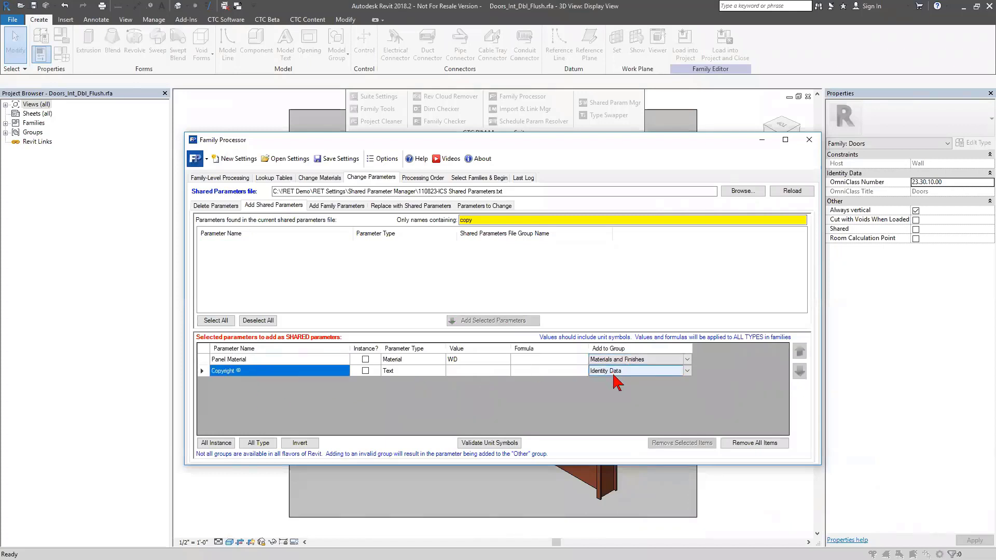
{"action": "left_click", "coordinate": [578, 370]}
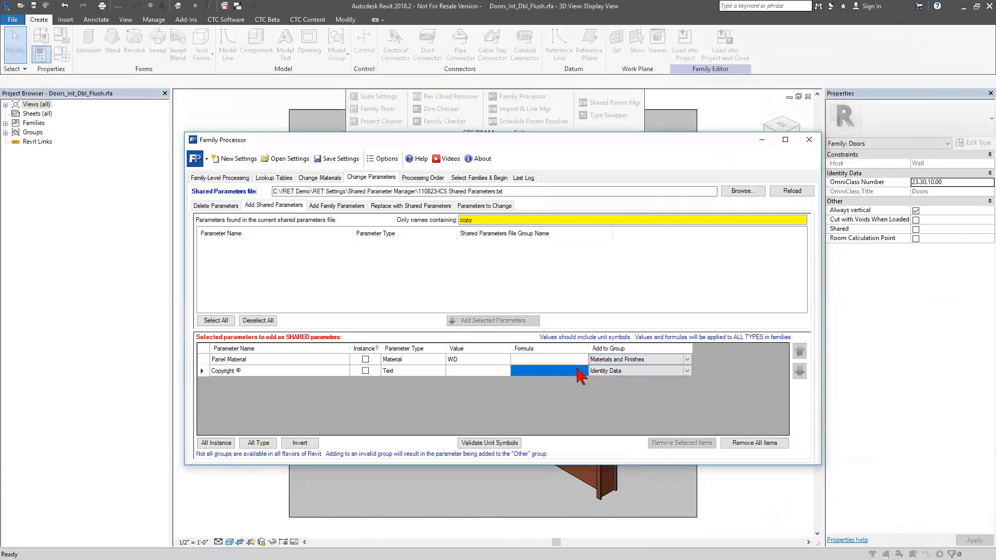
{"action": "type", "text": "\""}
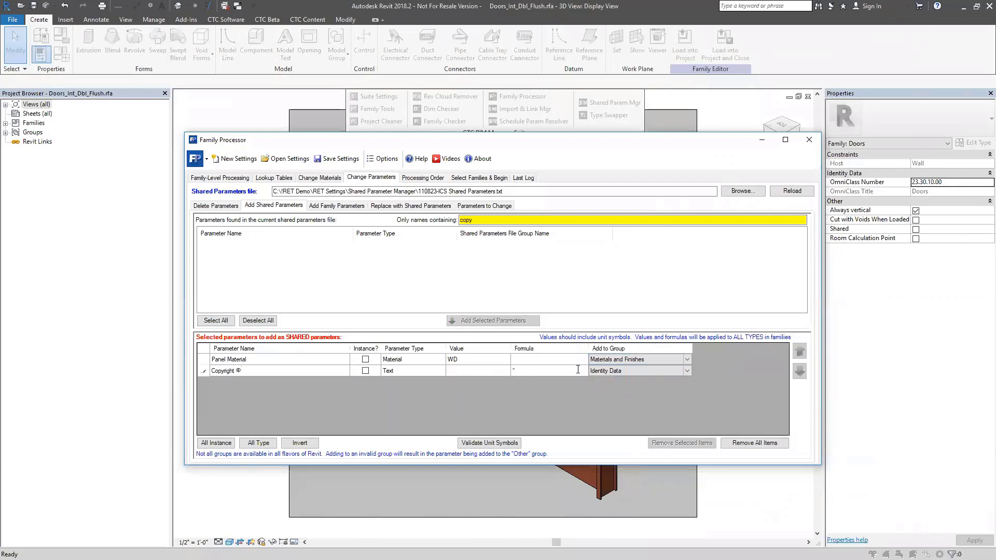
{"action": "type", "text": "DEMO"}
{"action": "type", "text": "2018"}
{"action": "left_click", "coordinate": [342, 205]}
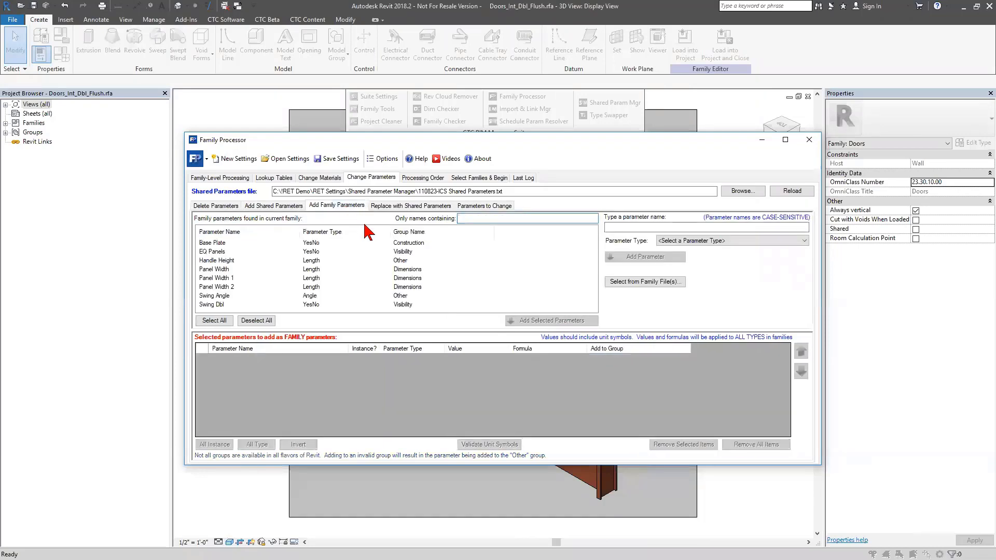
Queue Frame Depth through Handle Material, then Panel Width, Panel Width 1 and 2, for shared-parameter replacement.
{"action": "left_click", "coordinate": [437, 205]}
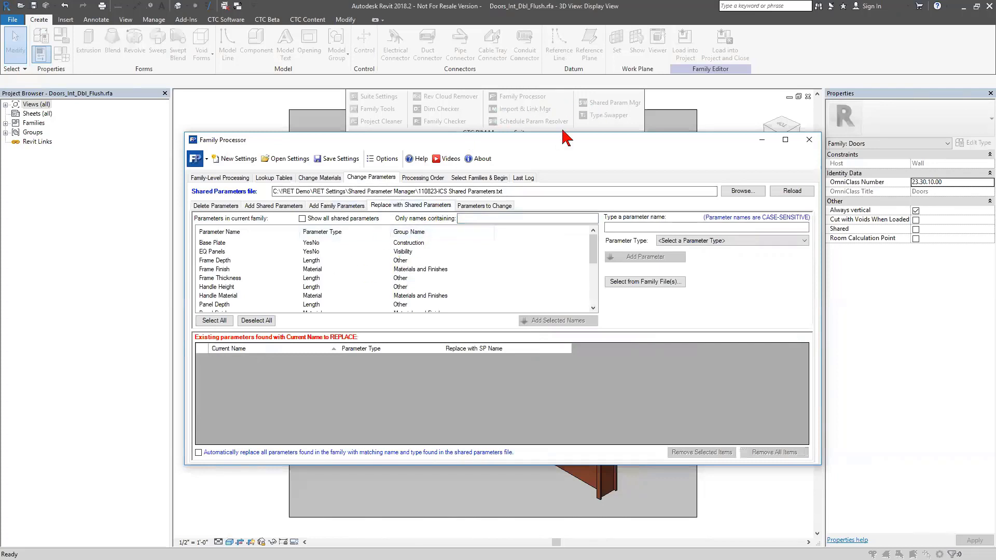
{"action": "left_click", "coordinate": [230, 264]}
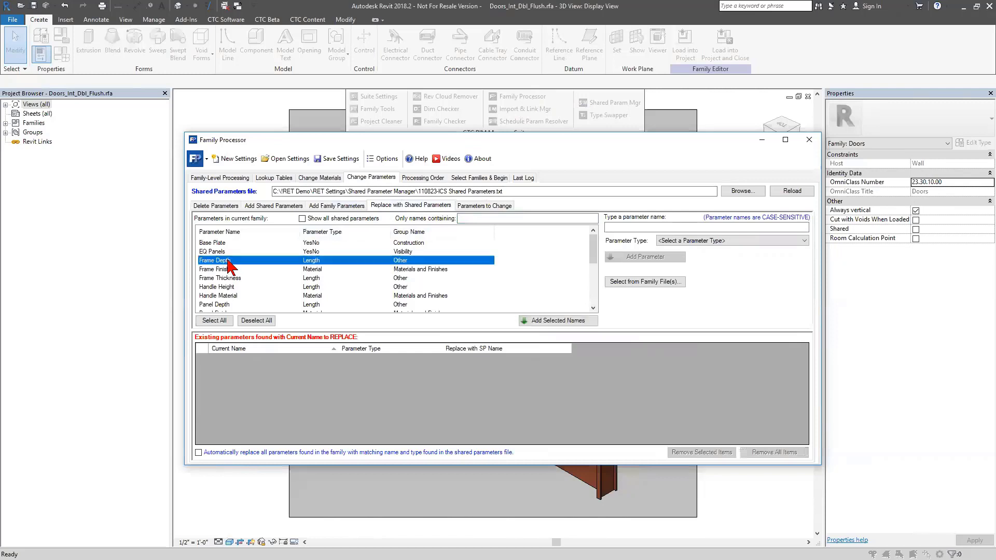
{"action": "left_click", "coordinate": [226, 296], "text": "shift"}
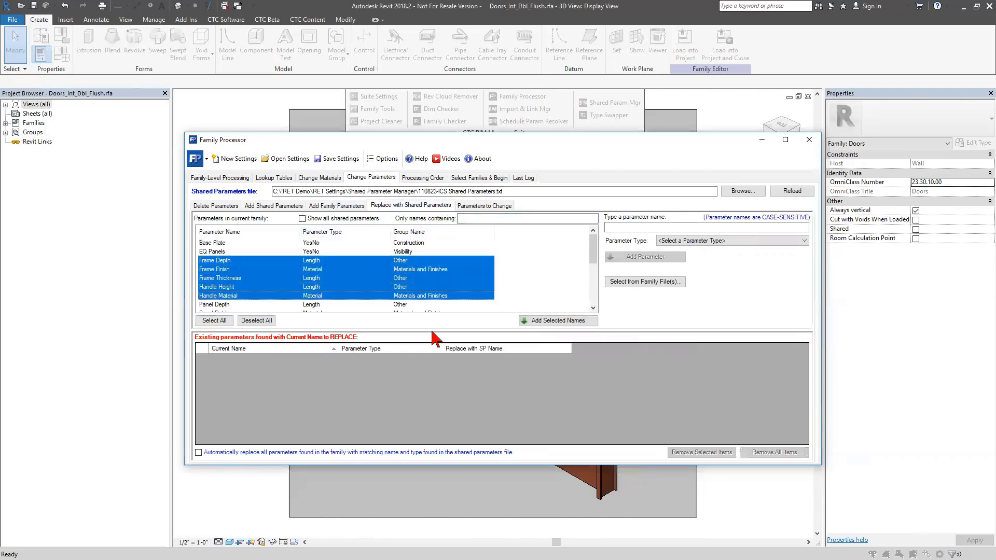
{"action": "left_click", "coordinate": [558, 320]}
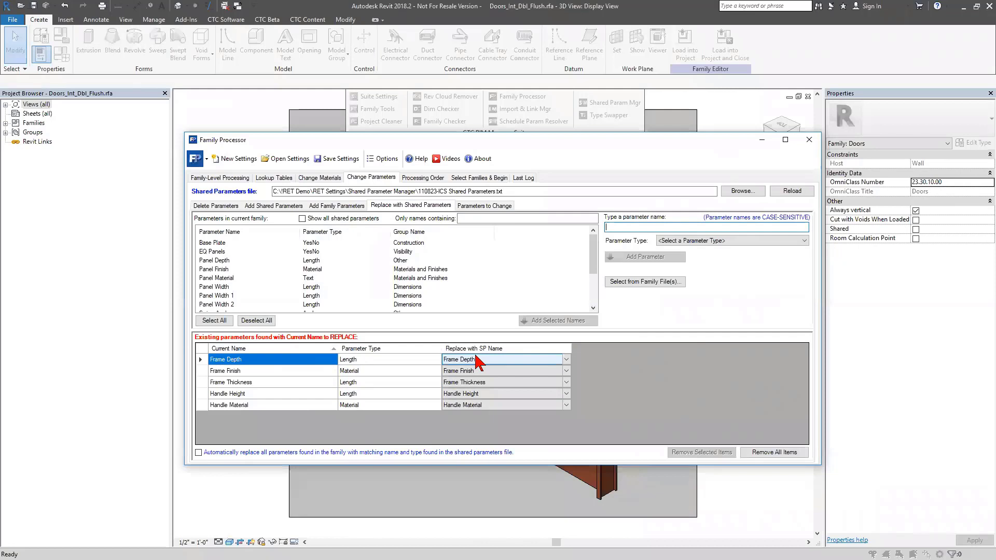
{"action": "left_click", "coordinate": [224, 287]}
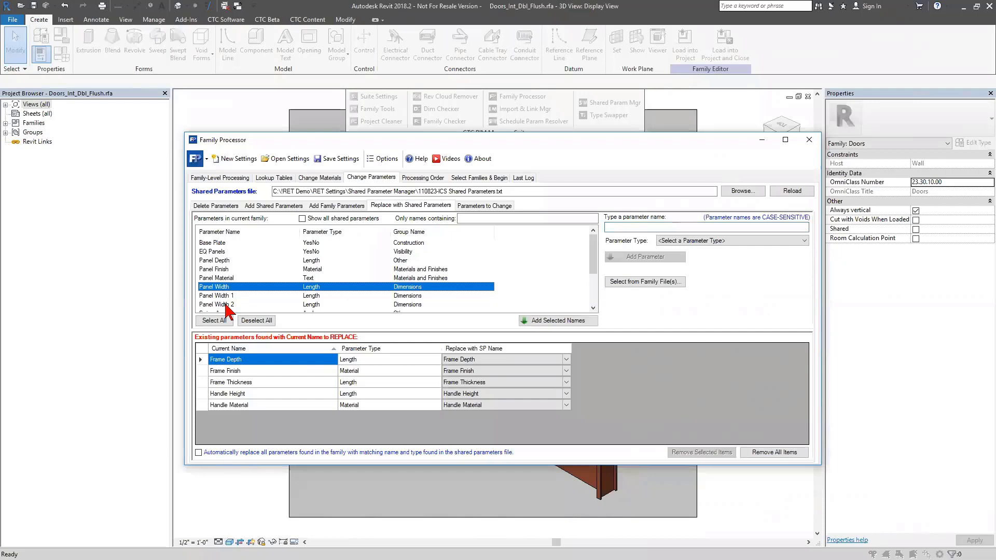
{"action": "left_click", "coordinate": [225, 305], "text": "shift"}
{"action": "left_click", "coordinate": [524, 321]}
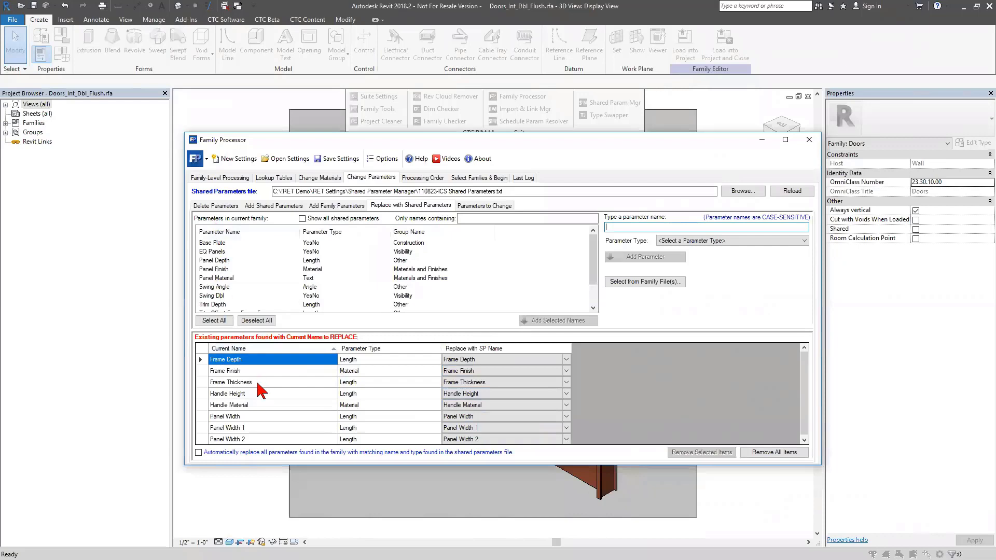
{"action": "left_click", "coordinate": [474, 206]}
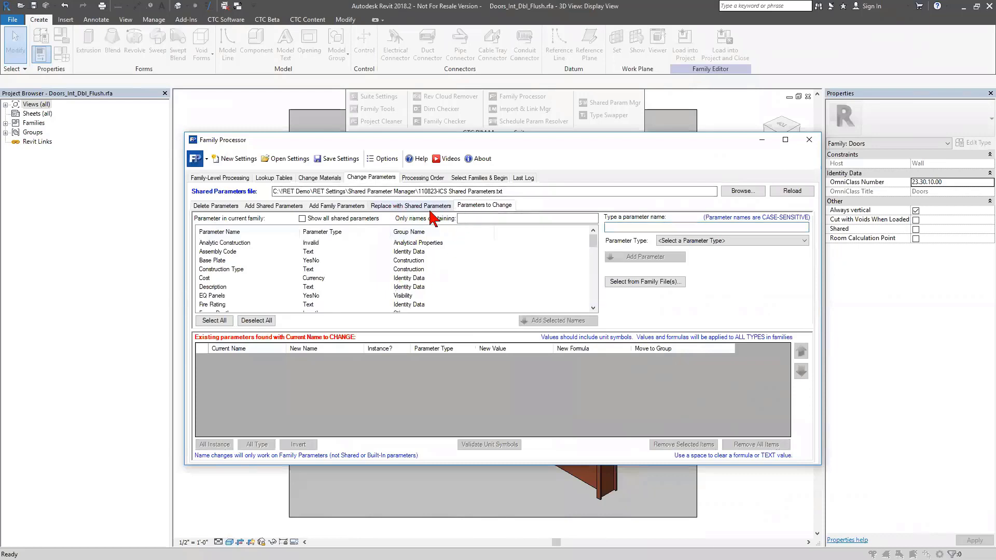
Add Frame Finish and Panel Finish to the Parameters to Change list.
{"action": "scroll", "coordinate": [258, 294], "scroll_direction": "down", "scroll_amount": 3}
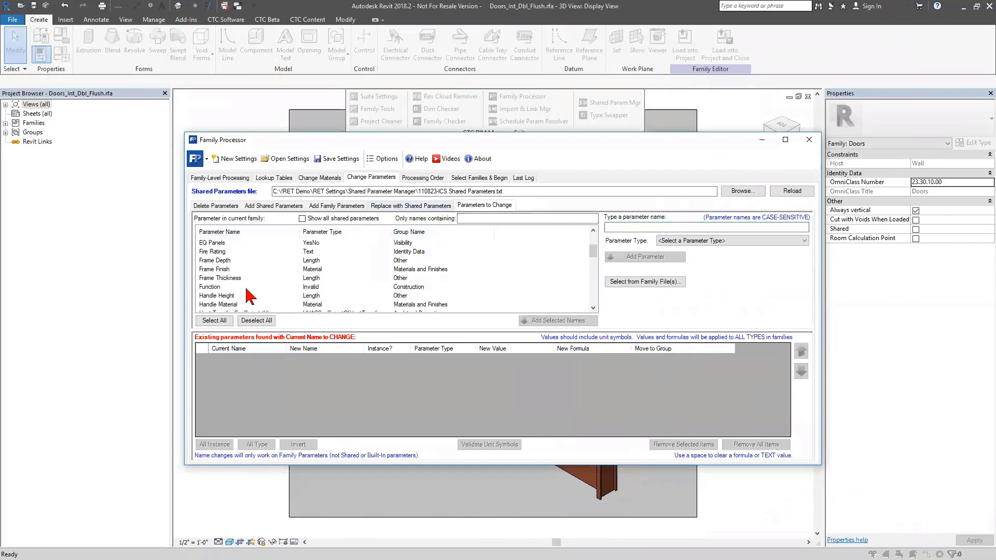
{"action": "double_click", "coordinate": [223, 244]}
{"action": "scroll", "coordinate": [221, 275], "scroll_direction": "down", "scroll_amount": 4}
{"action": "scroll", "coordinate": [230, 294], "scroll_direction": "down", "scroll_amount": 2}
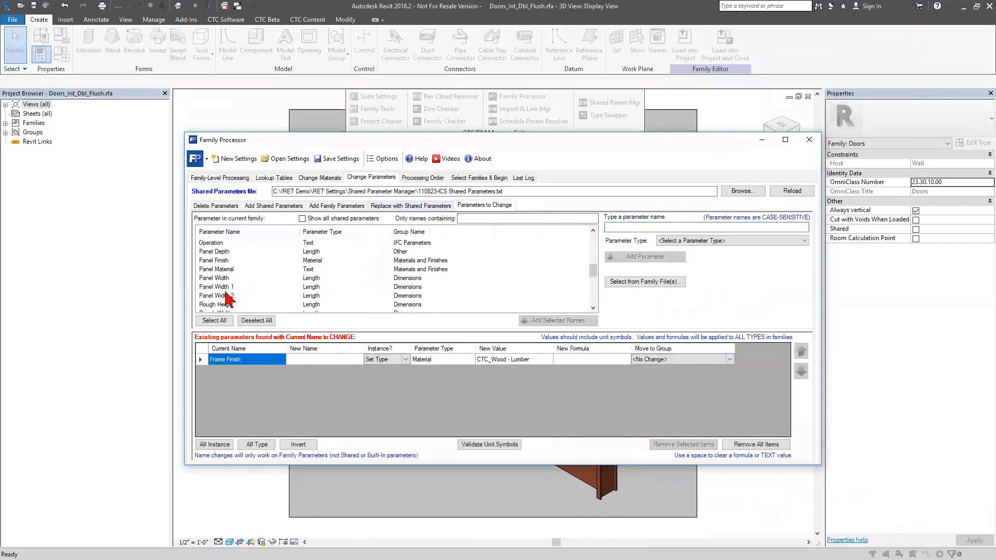
{"action": "double_click", "coordinate": [222, 270]}
Set both Frame Finish and Panel Finish to Set Instance and choose Panel Finish's group.
{"action": "left_click", "coordinate": [404, 359]}
{"action": "left_click", "coordinate": [404, 359]}
{"action": "left_click", "coordinate": [406, 377]}
{"action": "left_click", "coordinate": [404, 370]}
{"action": "left_click", "coordinate": [405, 370]}
{"action": "left_click", "coordinate": [391, 385]}
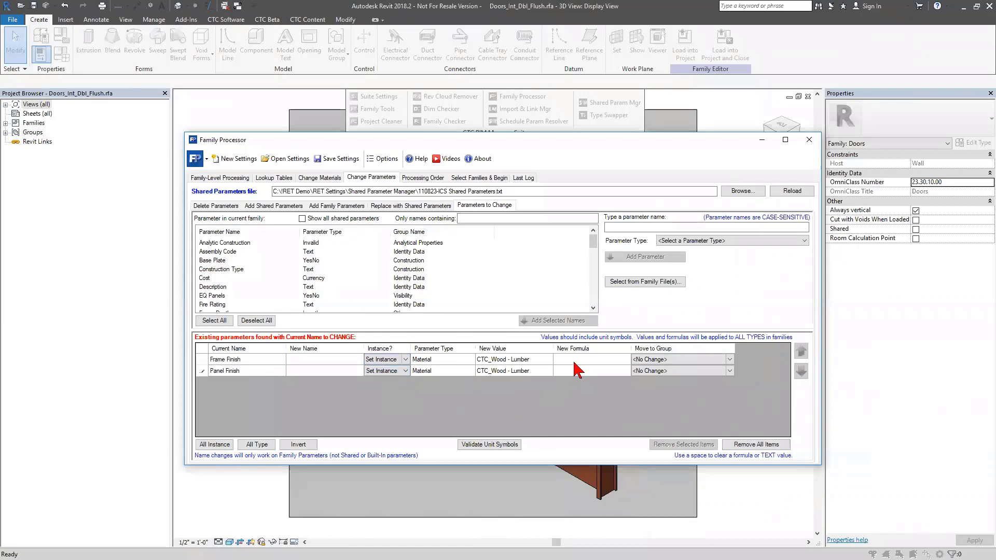
{"action": "left_click", "coordinate": [674, 371]}
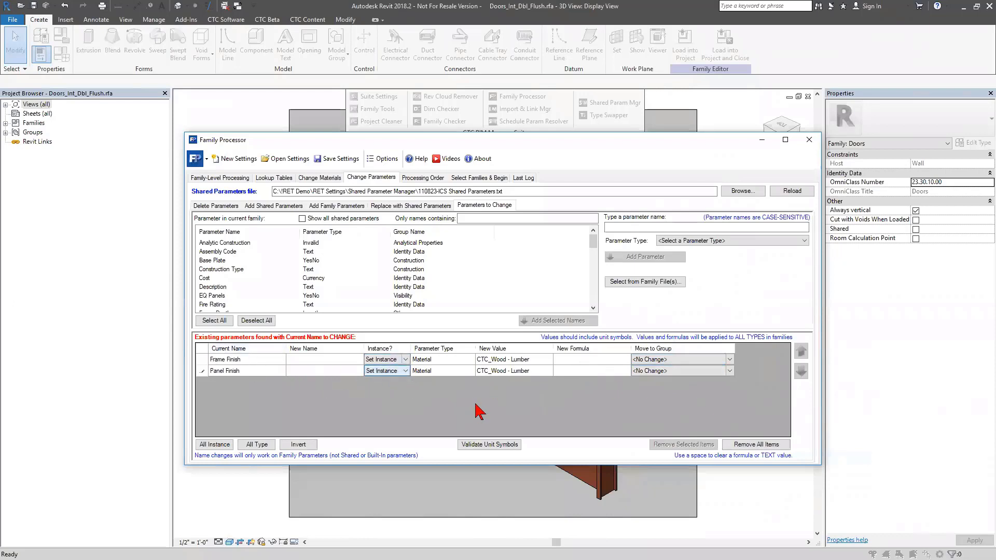
{"action": "left_click", "coordinate": [479, 177]}
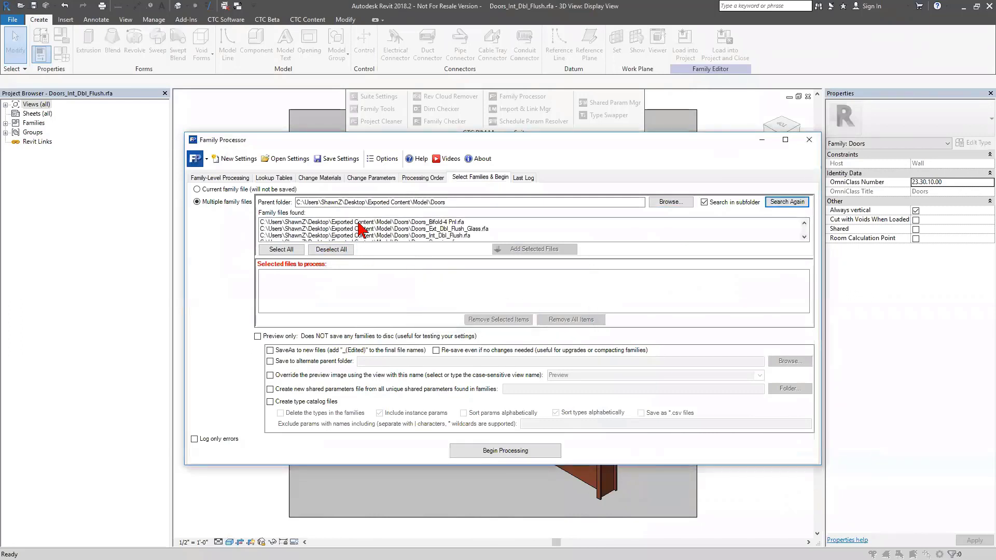
Add all found door families to the processing list, then clear it and enable preview-only.
{"action": "left_click", "coordinate": [500, 250]}
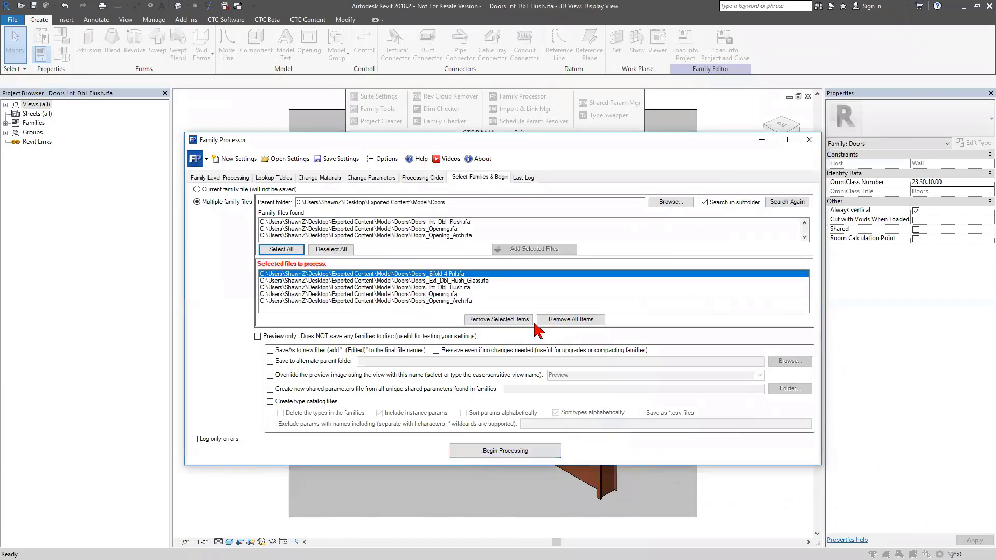
{"action": "left_click", "coordinate": [570, 319]}
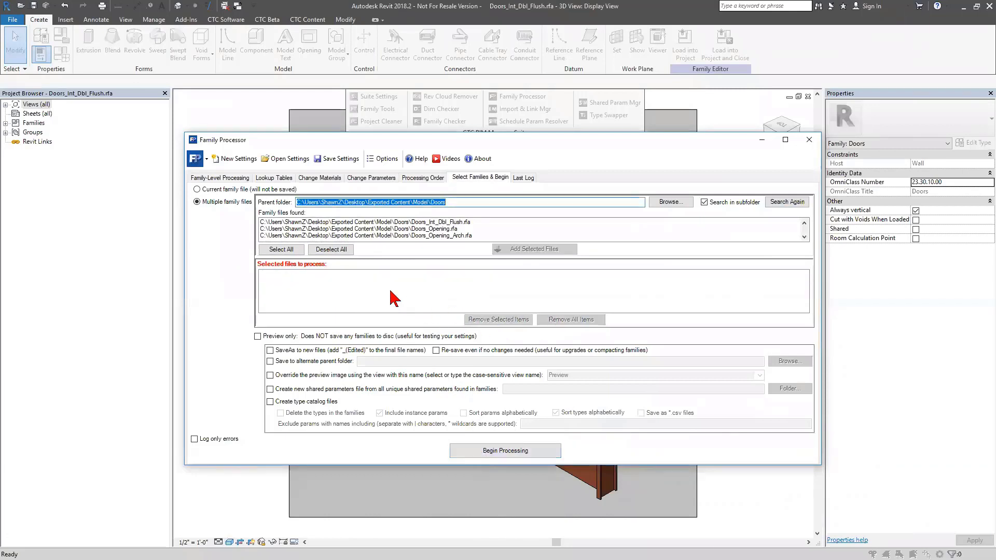
{"action": "left_click", "coordinate": [242, 191]}
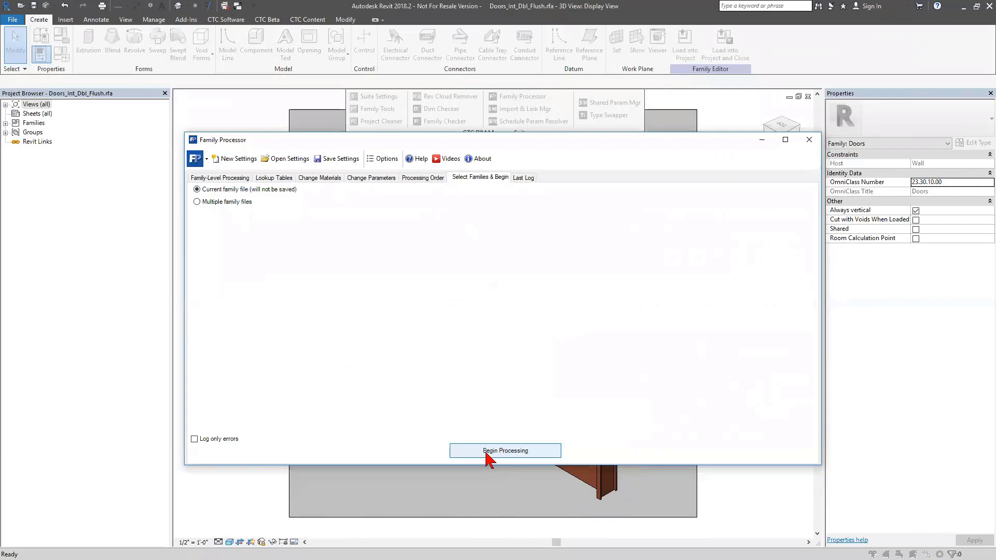
{"action": "left_click", "coordinate": [205, 202]}
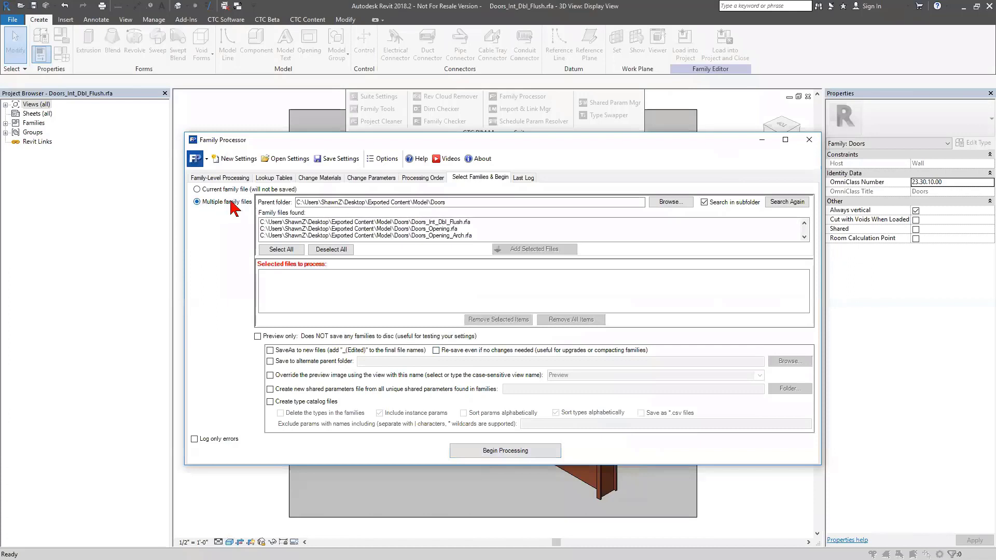
{"action": "left_click", "coordinate": [258, 336]}
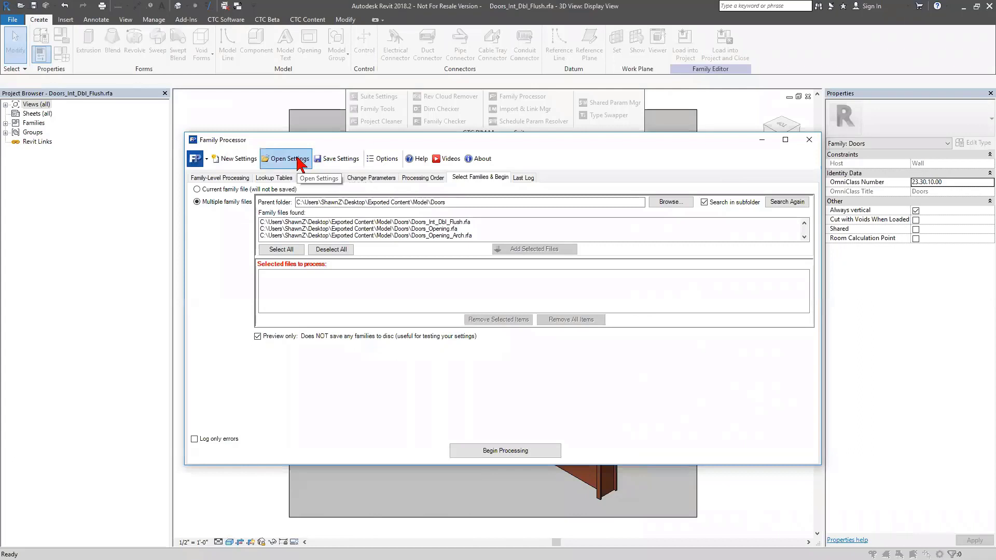
Turn preview-only off, target only the current family file, and begin processing.
{"action": "left_click_drag", "start_coordinate": [485, 143], "coordinate": [489, 158]}
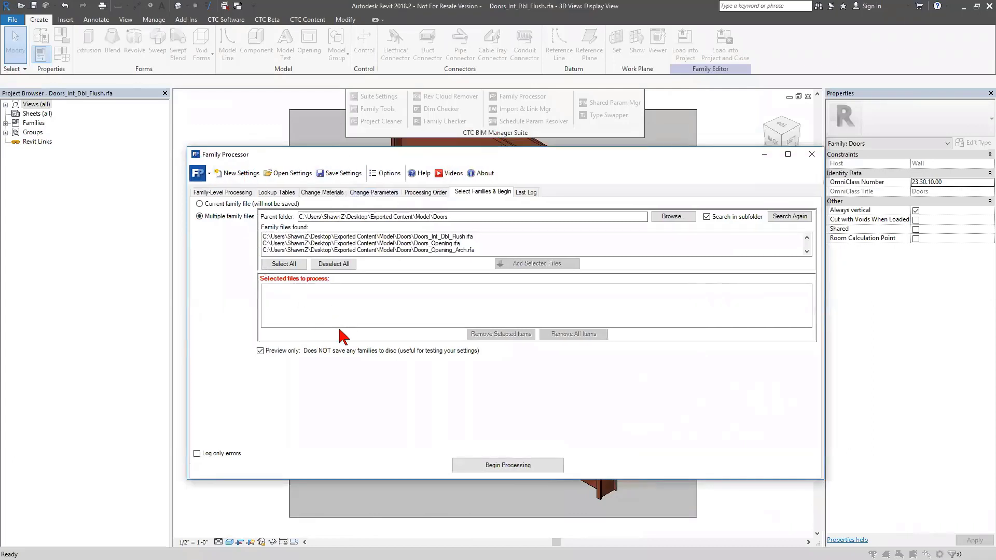
{"action": "left_click", "coordinate": [292, 351]}
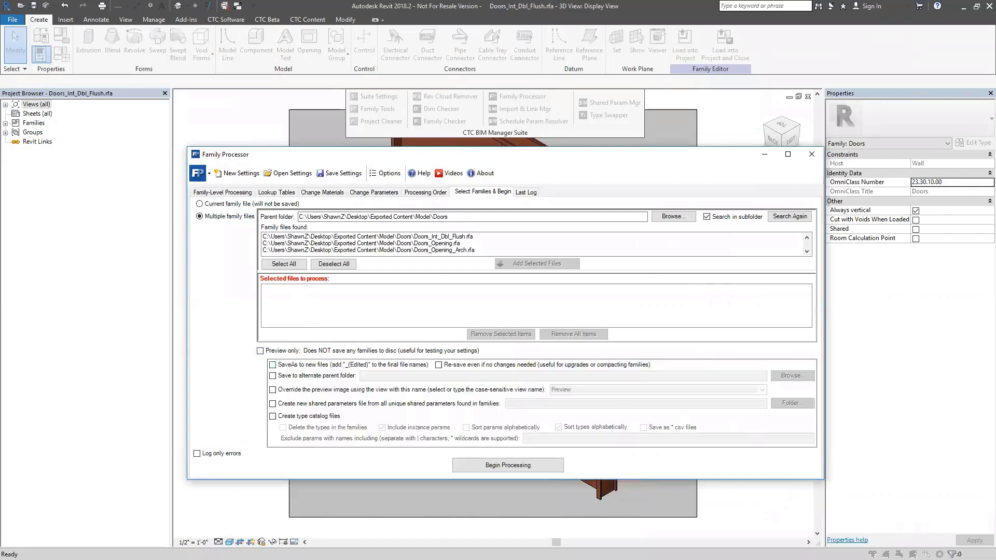
{"action": "left_click", "coordinate": [217, 203]}
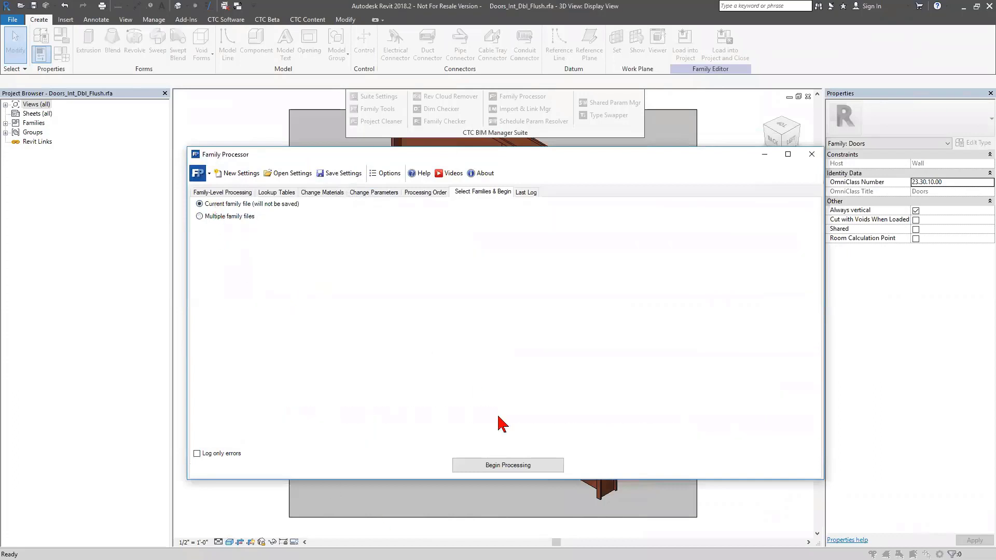
{"action": "left_click", "coordinate": [517, 466]}
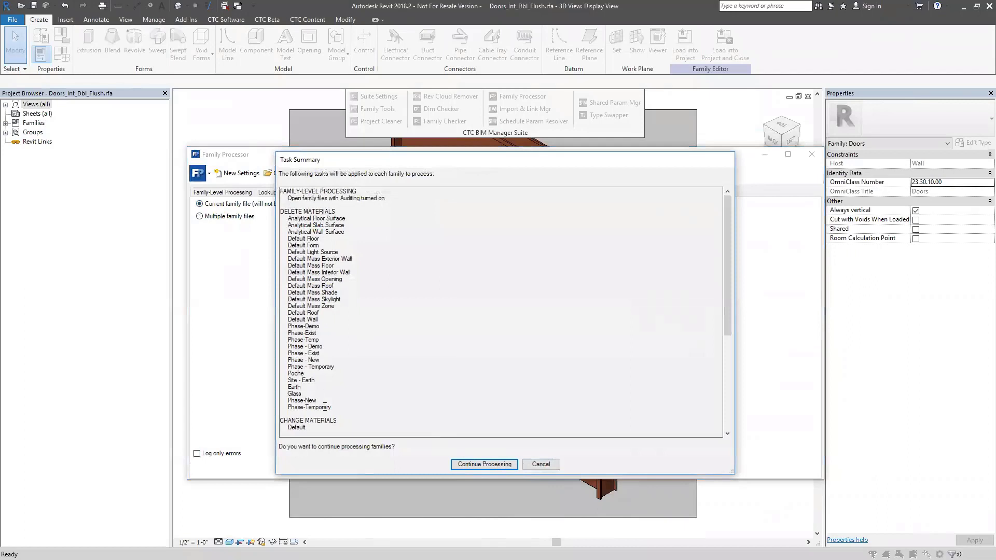
Continue processing, review the log of 48 successes and 2 errors, and save the family changes.
{"action": "left_click", "coordinate": [492, 469]}
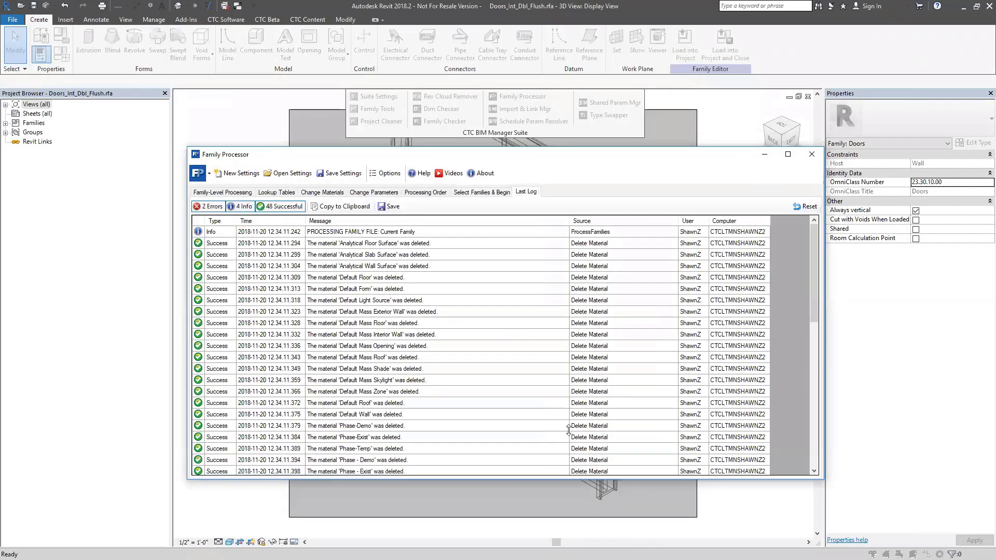
{"action": "scroll", "coordinate": [337, 257], "scroll_direction": "down", "scroll_amount": 6}
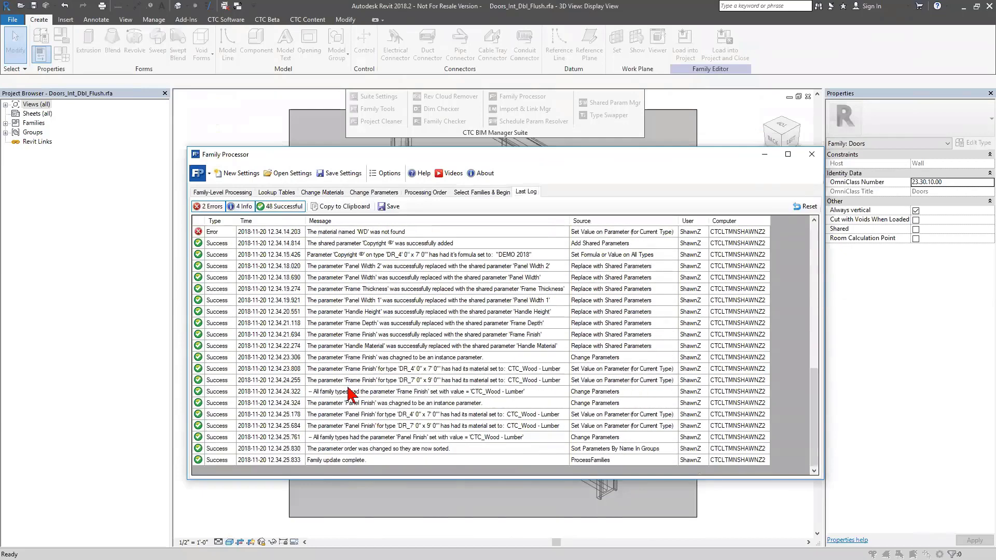
{"action": "scroll", "coordinate": [351, 407], "scroll_direction": "up", "scroll_amount": 6}
{"action": "scroll", "coordinate": [351, 407], "scroll_direction": "down", "scroll_amount": 7}
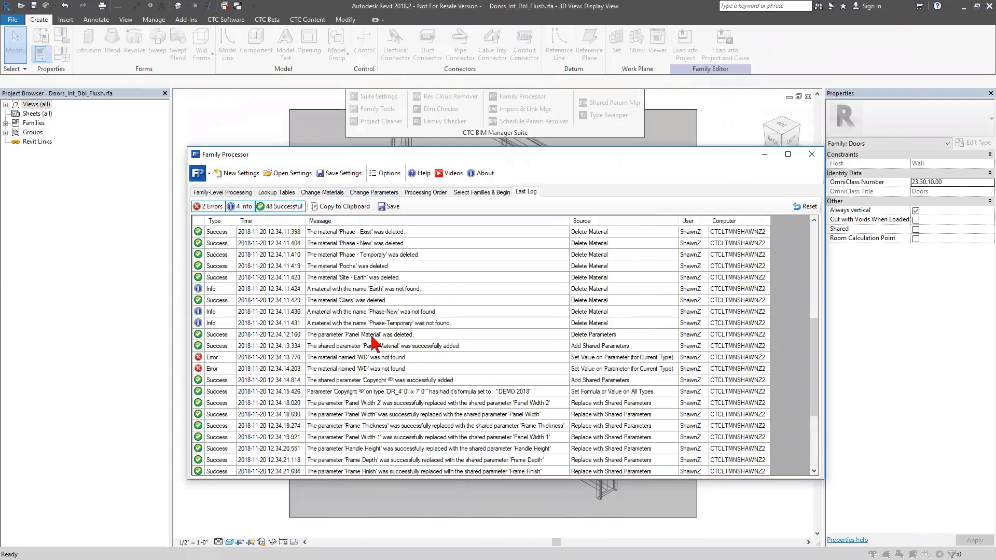
{"action": "left_click", "coordinate": [811, 154]}
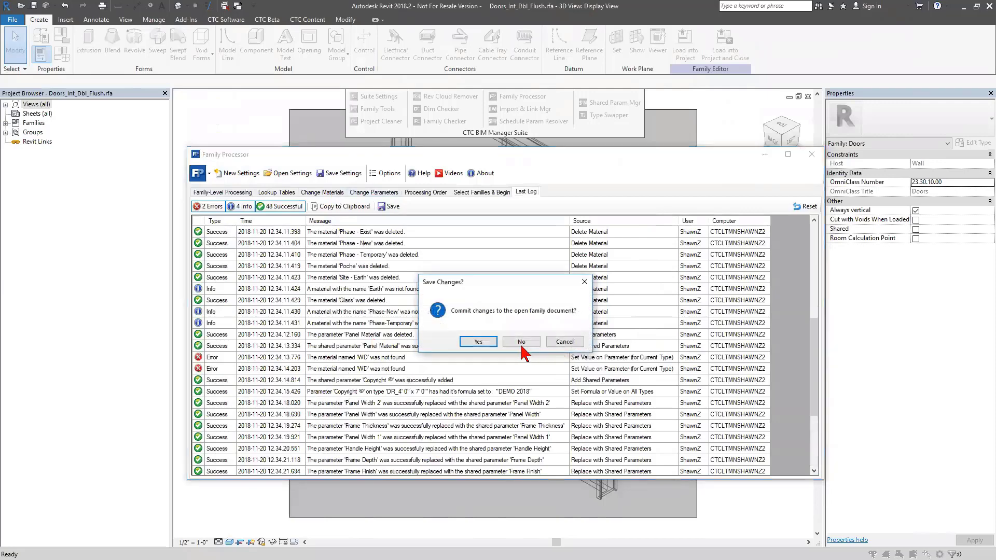
{"action": "left_click", "coordinate": [477, 342]}
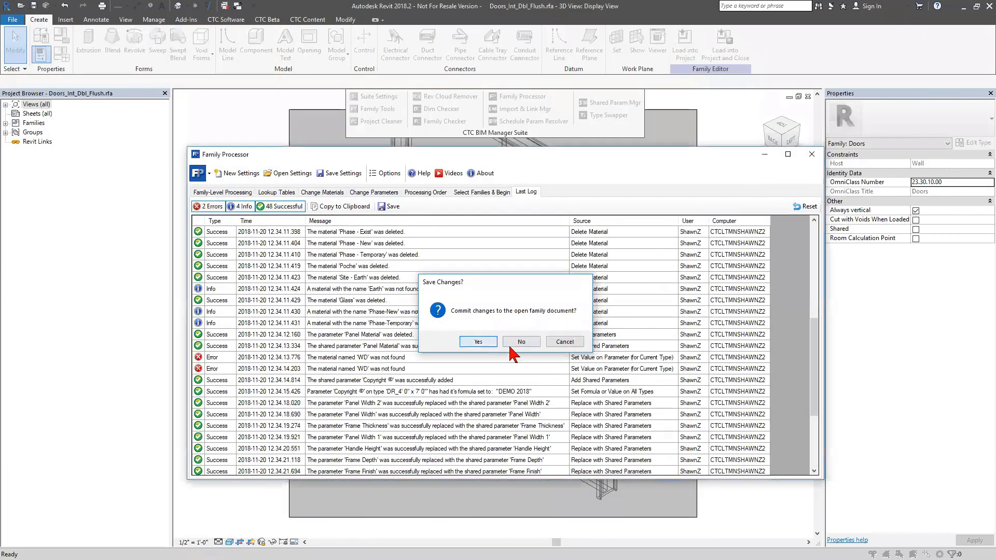
{"action": "left_click", "coordinate": [61, 54]}
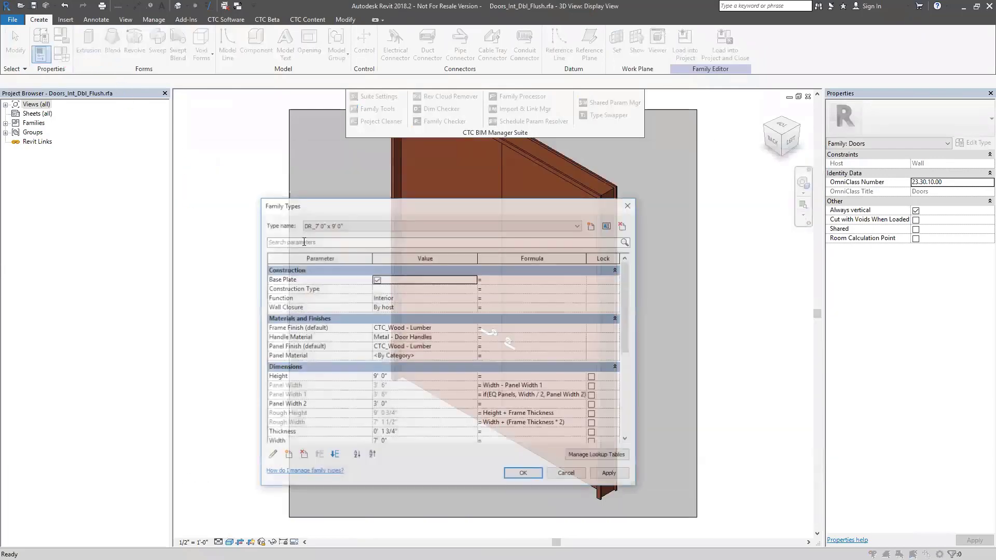
Check the updated Frame Finish, Panel Finish, Panel Material and Panel Width parameters in Family Types.
{"action": "left_click", "coordinate": [282, 328]}
{"action": "left_click", "coordinate": [302, 346]}
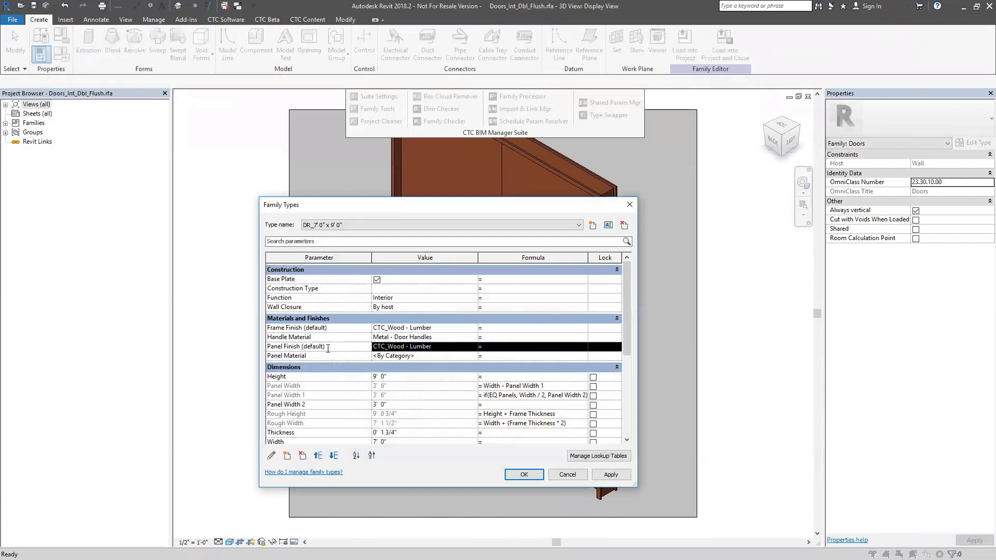
{"action": "left_click", "coordinate": [331, 356]}
{"action": "scroll", "coordinate": [310, 392], "scroll_direction": "down", "scroll_amount": 2}
{"action": "scroll", "coordinate": [309, 392], "scroll_direction": "up", "scroll_amount": 2}
{"action": "key", "text": "Up"}
{"action": "key", "text": "Up"}
{"action": "key", "text": "Up"}
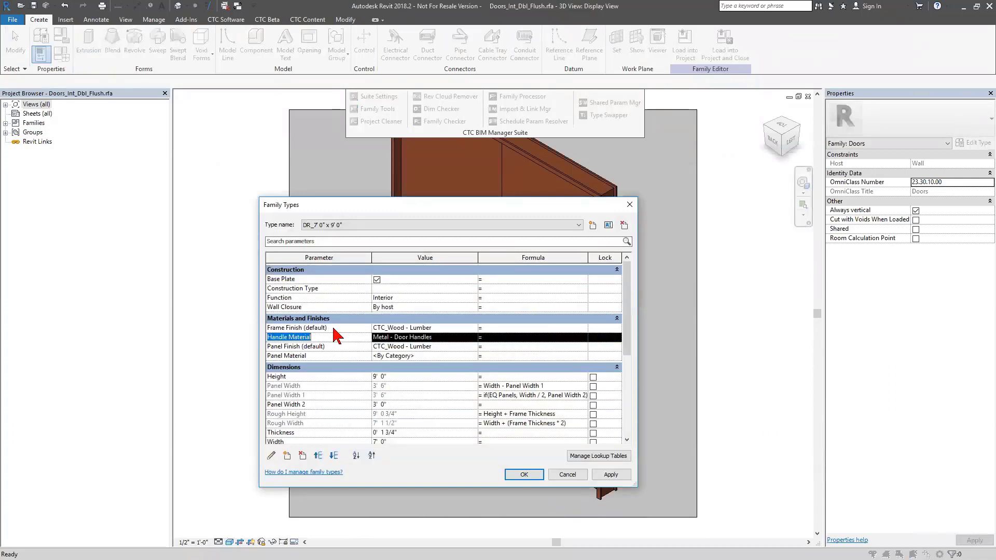
{"action": "left_click", "coordinate": [334, 348]}
{"action": "scroll", "coordinate": [337, 355], "scroll_direction": "down", "scroll_amount": 4}
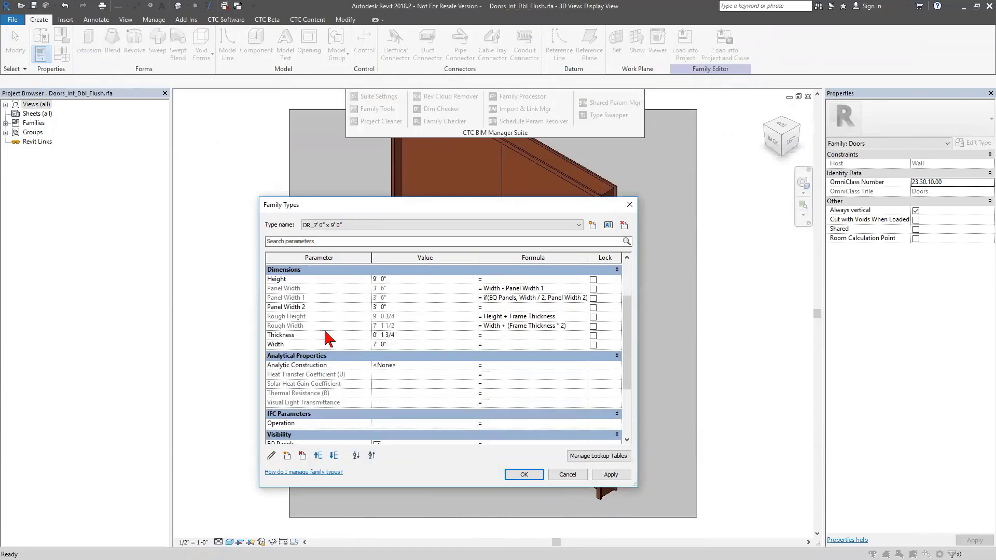
{"action": "left_click", "coordinate": [314, 290]}
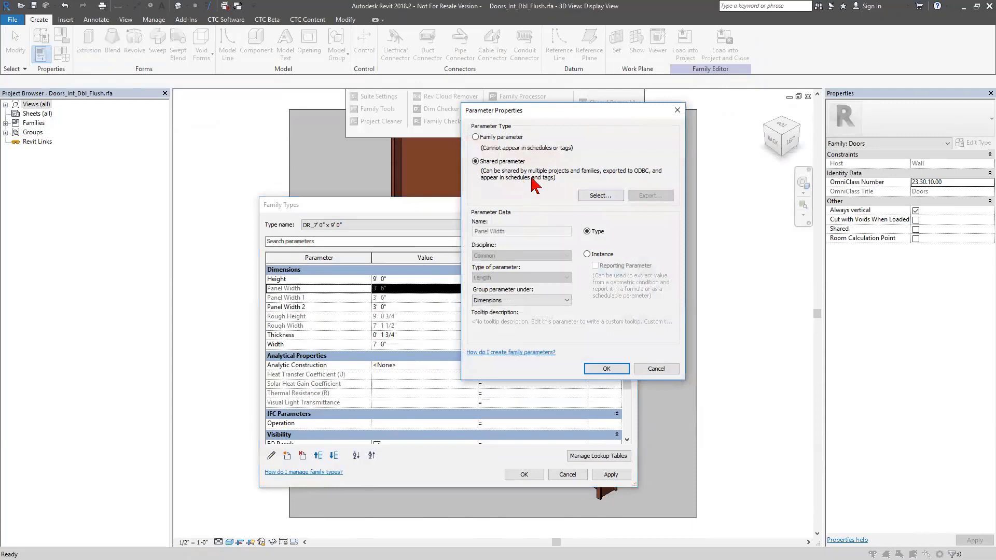
{"action": "left_click", "coordinate": [654, 368]}
Inspect the Copyright © formula "DEMO 2018" and close Family Types.
{"action": "scroll", "coordinate": [319, 426], "scroll_direction": "down", "scroll_amount": 5}
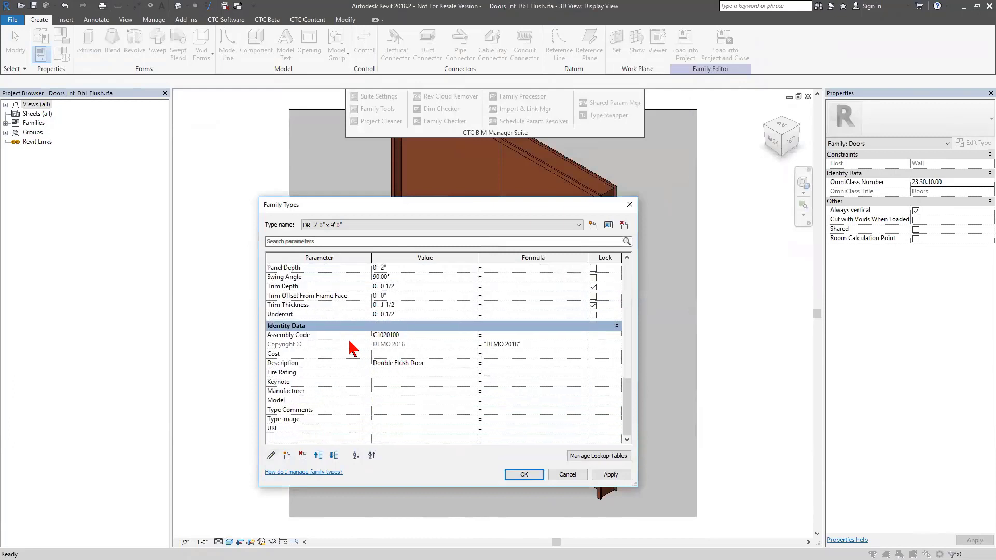
{"action": "left_click_drag", "start_coordinate": [525, 344], "coordinate": [467, 343]}
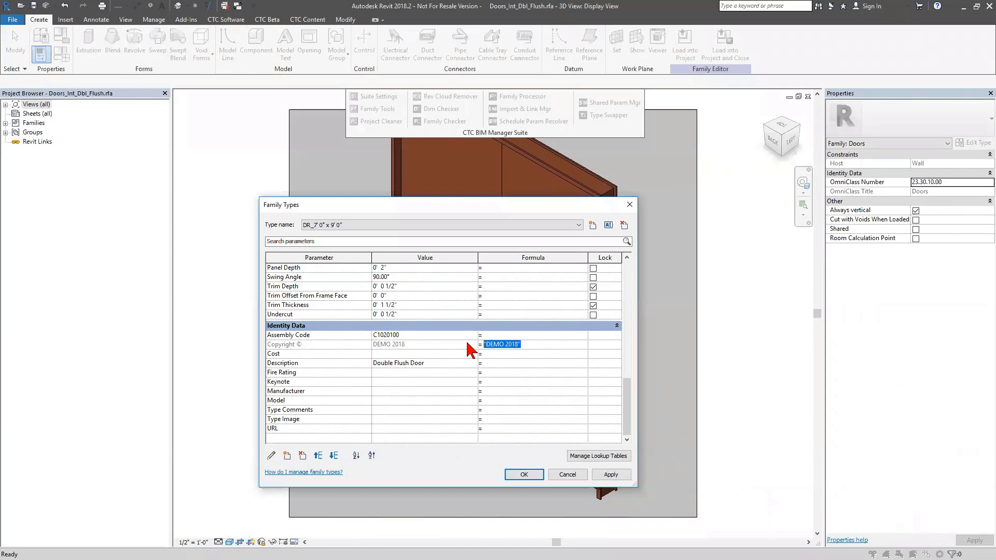
{"action": "left_click", "coordinate": [561, 348]}
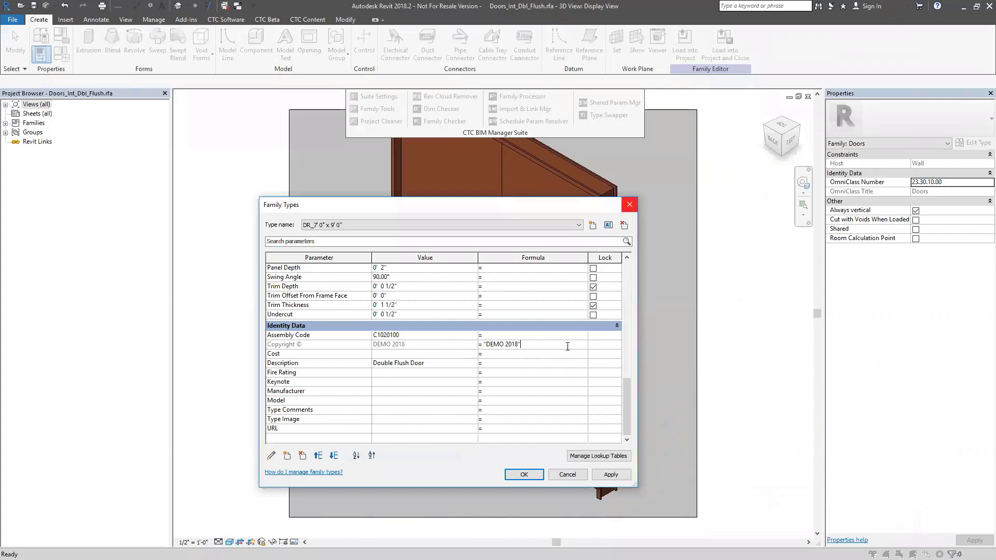
{"action": "left_click", "coordinate": [629, 204]}
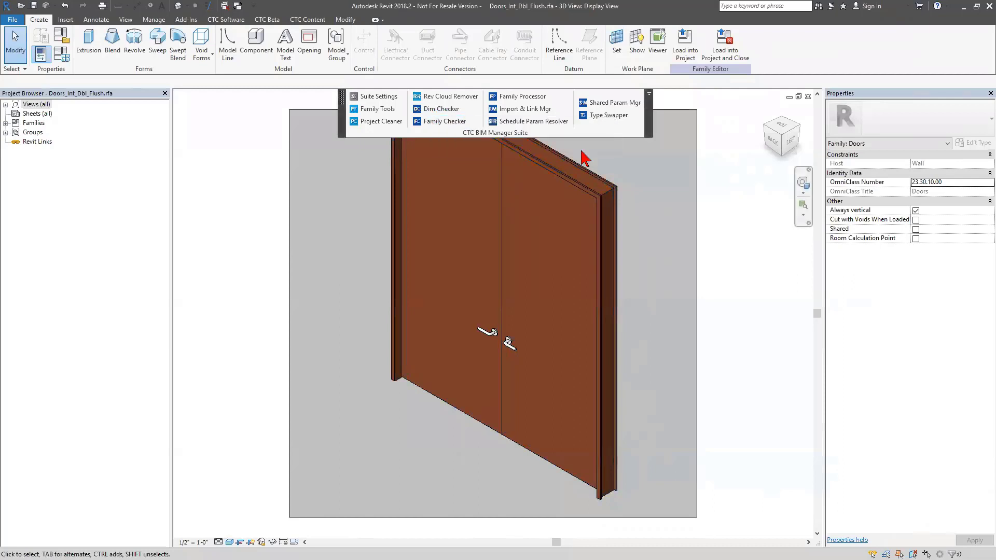
Close the door family without saving and zoom the 01 - Code Plan view to fit.
{"action": "key", "text": "ctrl+F4"}
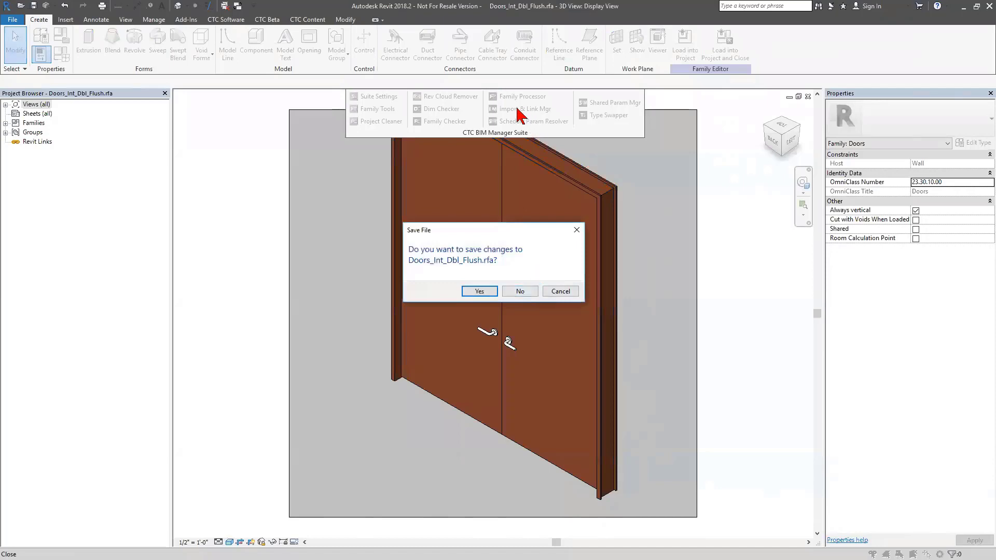
{"action": "left_click", "coordinate": [516, 291]}
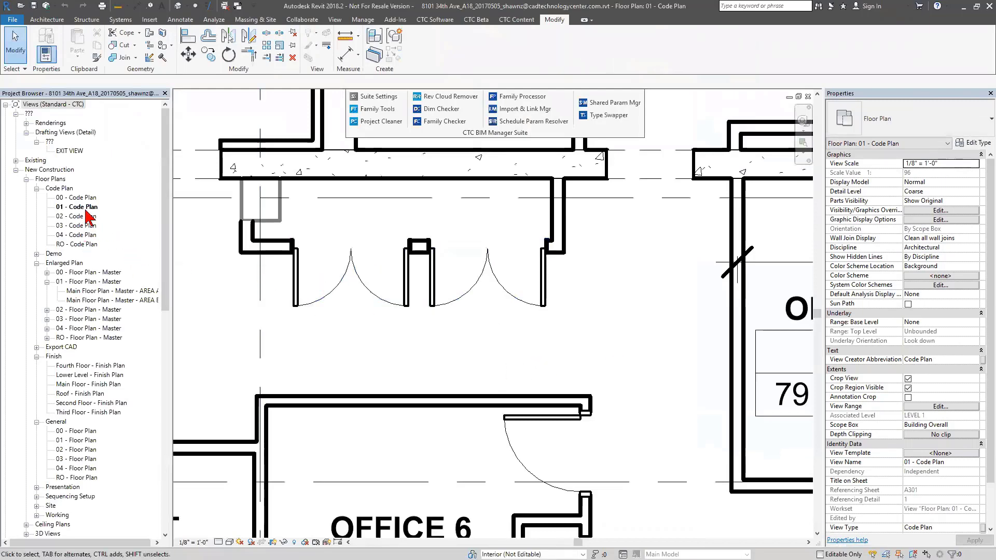
{"action": "key", "text": "z"}
{"action": "key", "text": "f"}
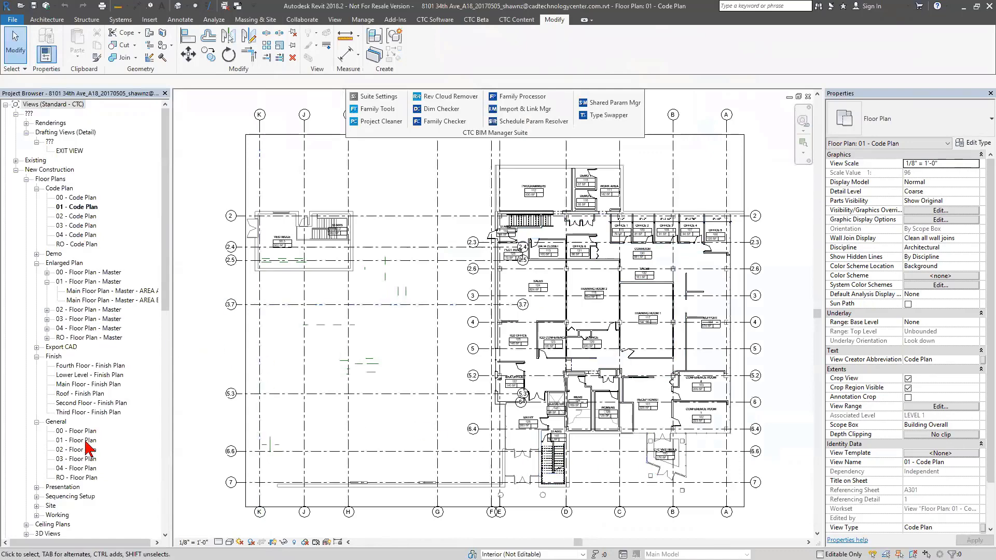
{"action": "scroll", "coordinate": [514, 337], "scroll_direction": "up", "scroll_amount": 5}
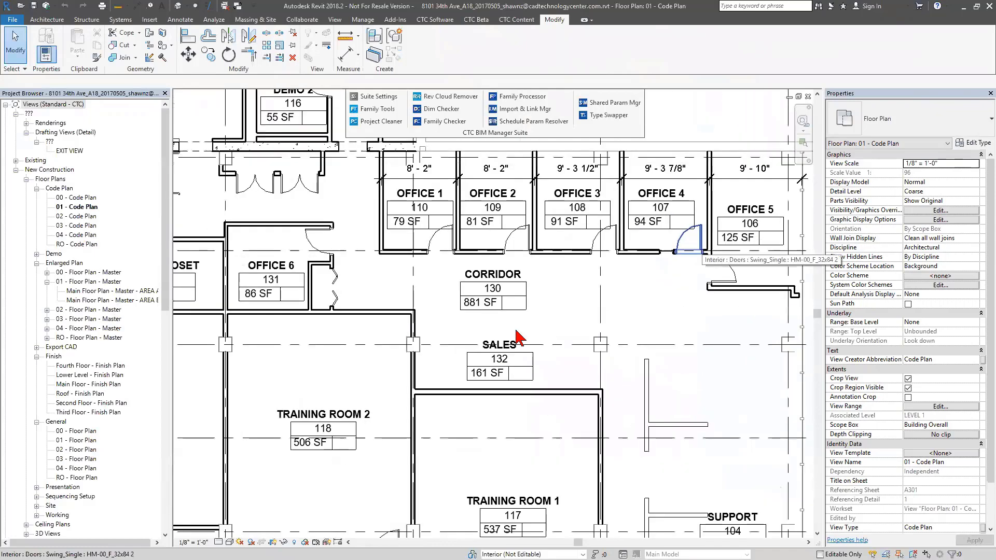
{"action": "scroll", "coordinate": [516, 337], "scroll_direction": "down", "scroll_amount": 3}
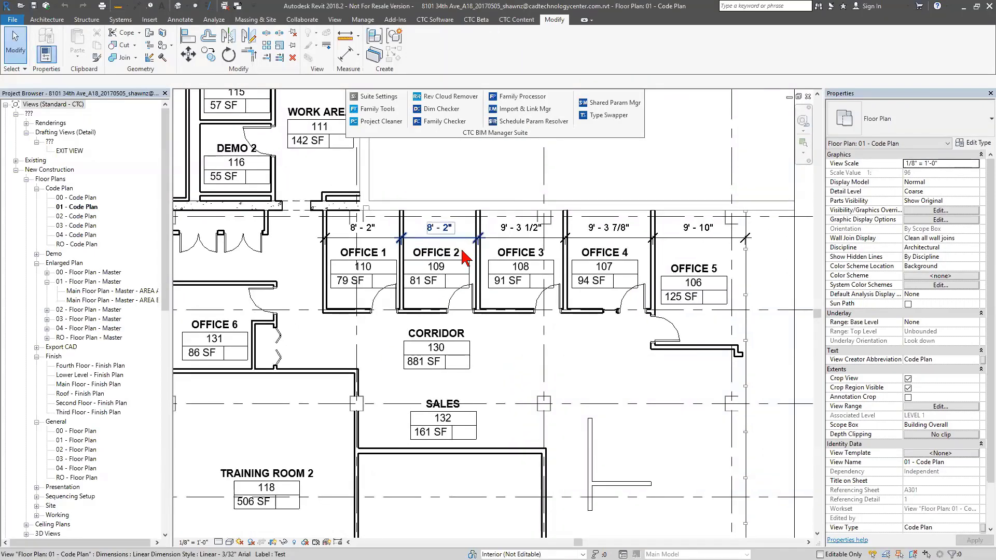
{"action": "scroll", "coordinate": [472, 275], "scroll_direction": "down", "scroll_amount": 3}
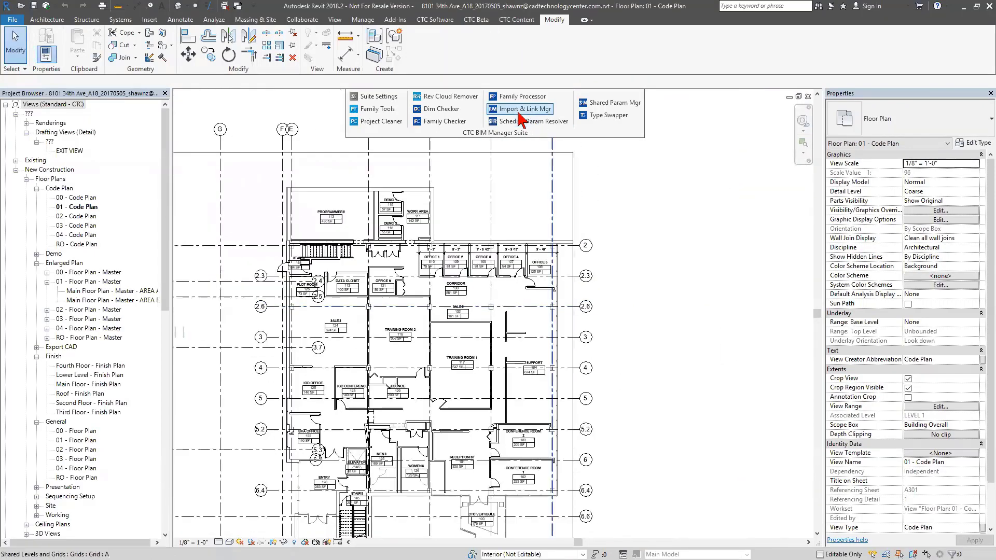
Run Dim Checker for Replace with Text overrides, excluding TYP. SEE*, finding five on 01 - Floor Plan.
{"action": "left_click", "coordinate": [426, 115]}
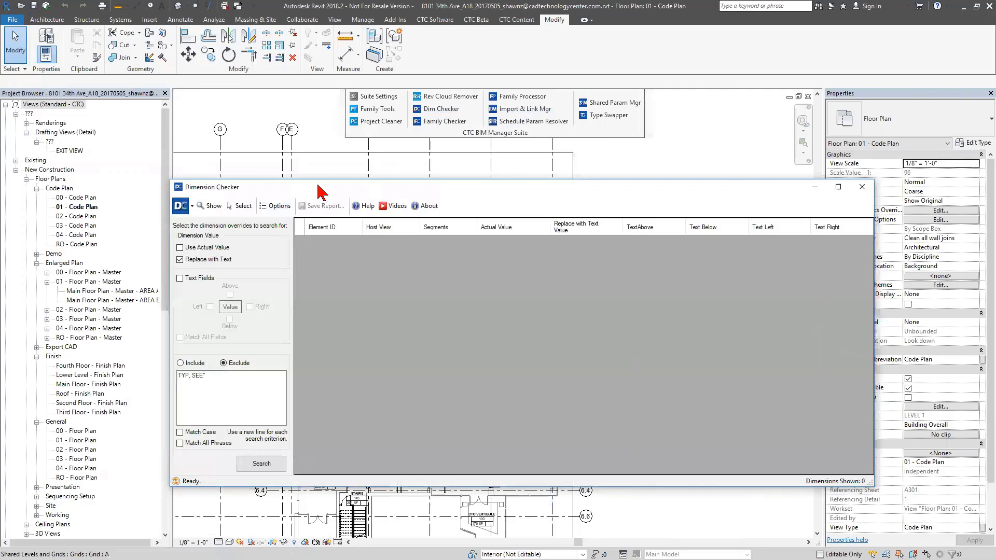
{"action": "left_click_drag", "start_coordinate": [317, 188], "coordinate": [318, 170]}
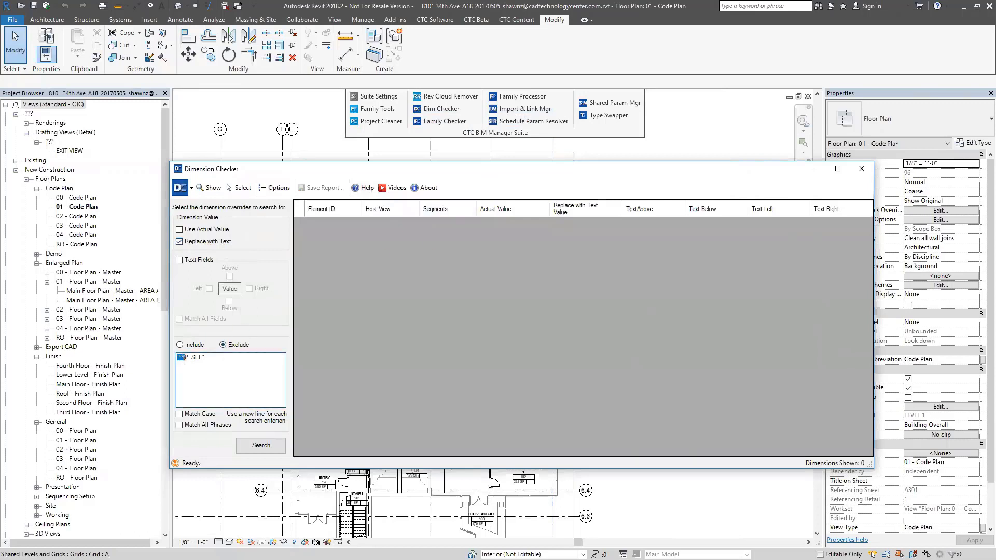
{"action": "left_click_drag", "start_coordinate": [192, 359], "coordinate": [208, 359]}
{"action": "left_click", "coordinate": [259, 447]}
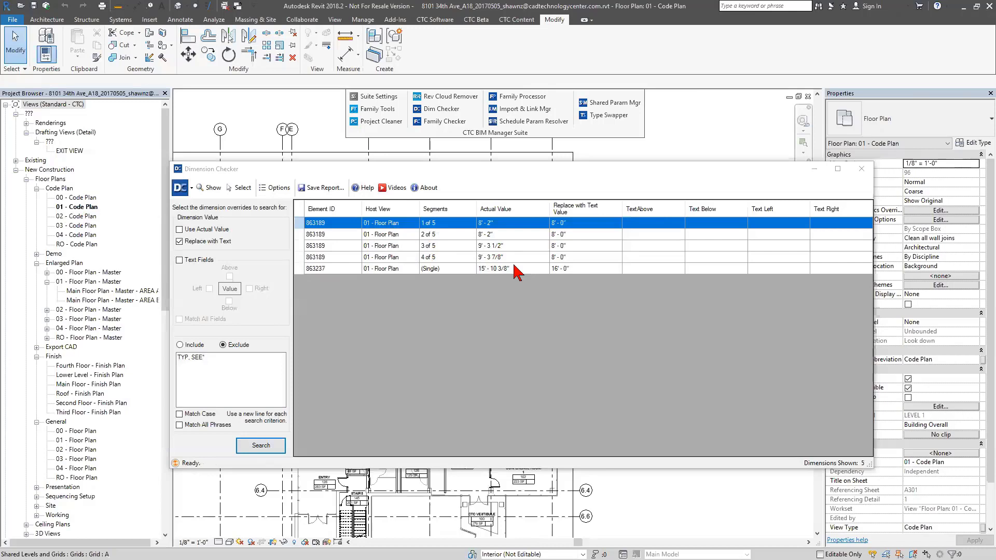
Show result 3 of 5 in the floor plan and select the found dimension.
{"action": "left_click", "coordinate": [379, 244]}
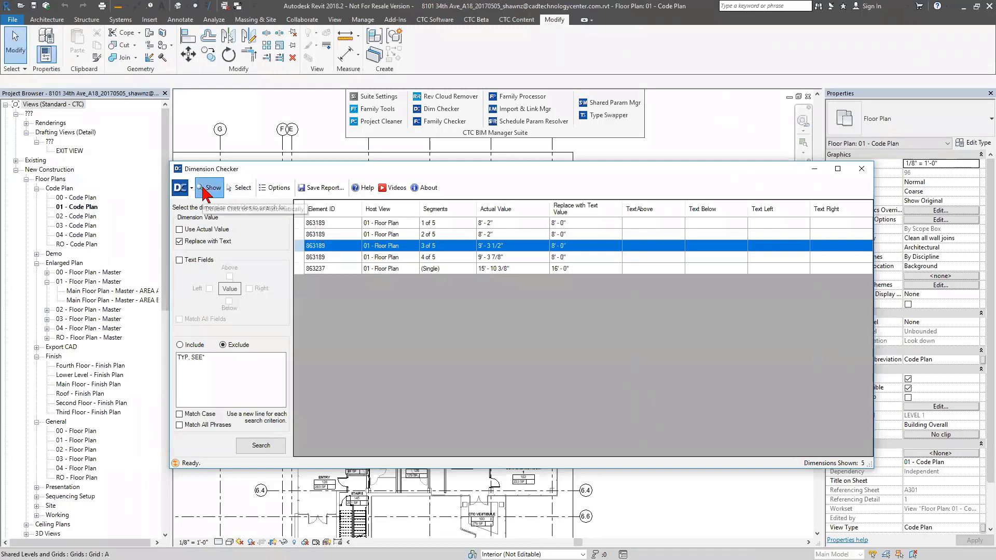
{"action": "left_click", "coordinate": [204, 189]}
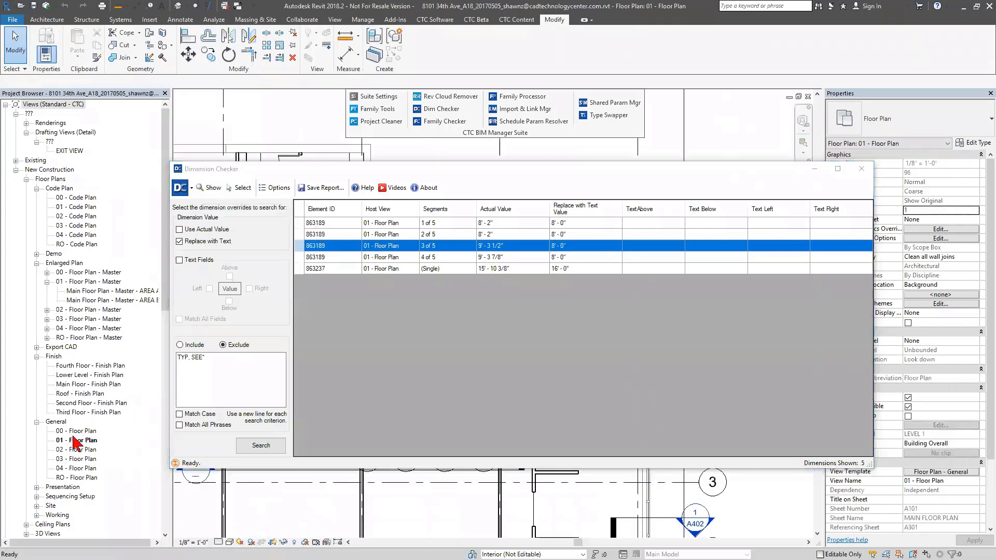
{"action": "left_click", "coordinate": [537, 207]}
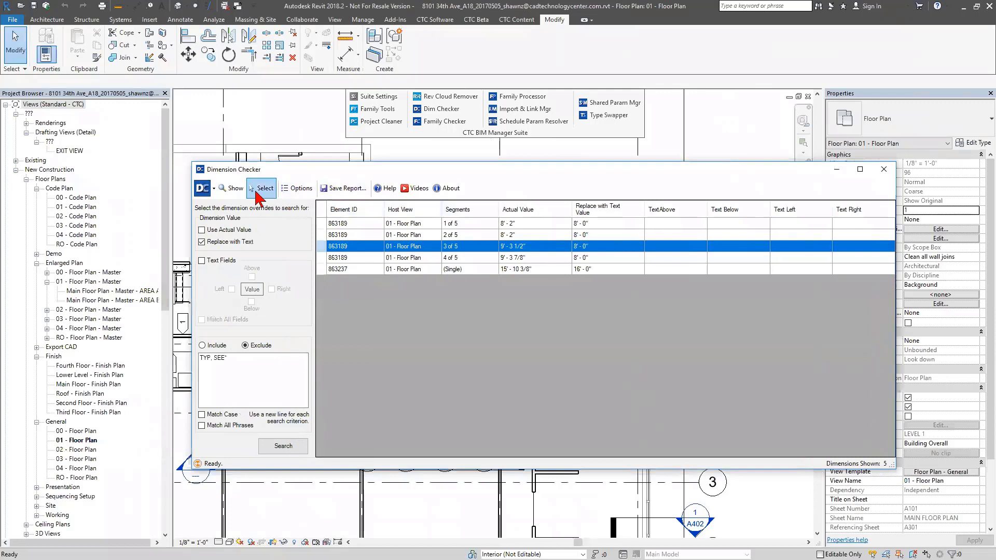
{"action": "left_click", "coordinate": [256, 190]}
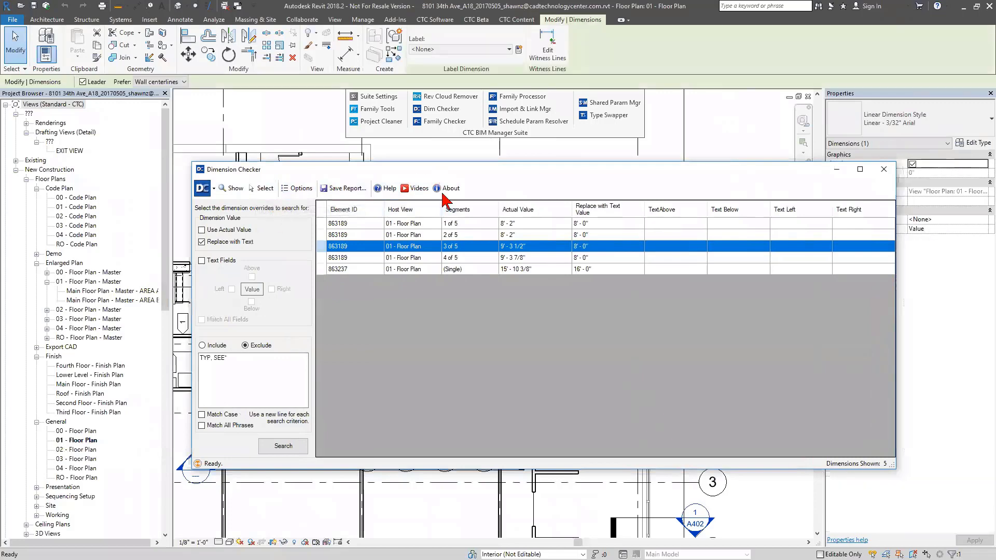
{"action": "left_click_drag", "start_coordinate": [443, 177], "coordinate": [438, 362]}
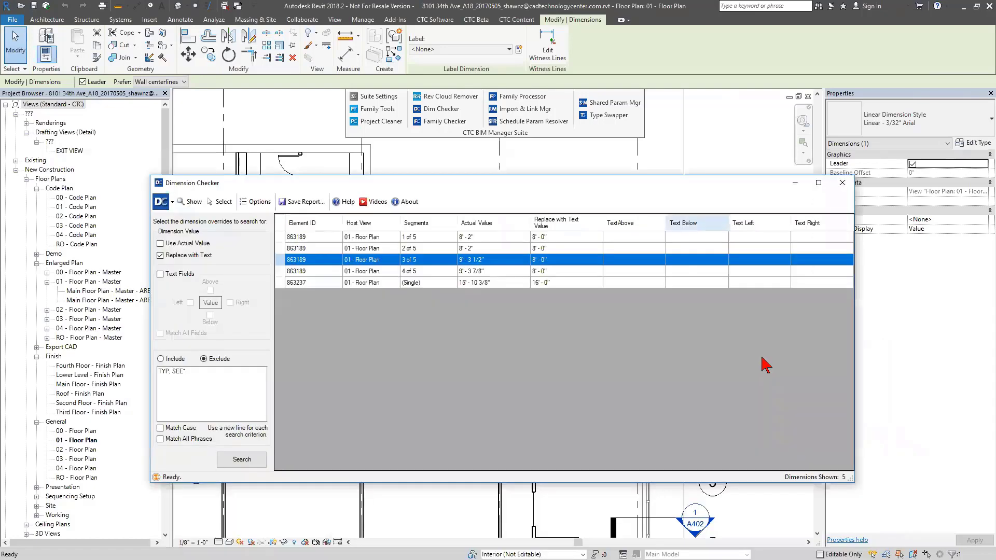
Zoom to the 16' - 0" overridden dimension in the plan, then close the Dimension Checker.
{"action": "left_click", "coordinate": [470, 282]}
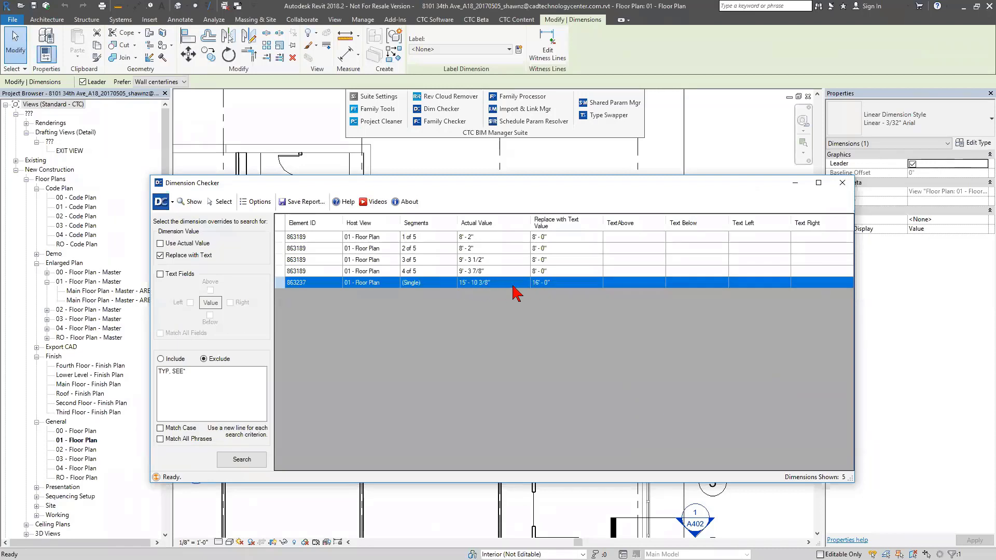
{"action": "left_click", "coordinate": [195, 202]}
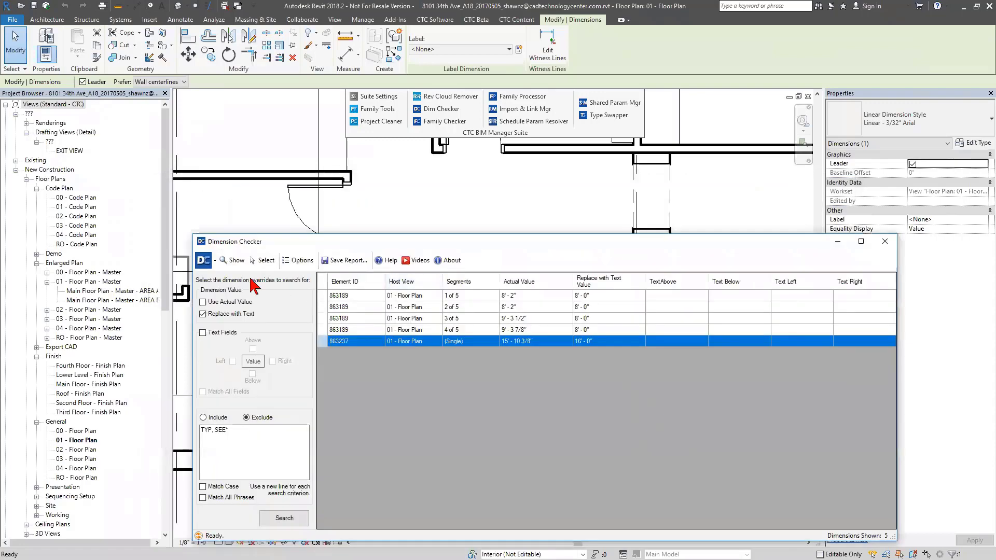
{"action": "left_click", "coordinate": [234, 261]}
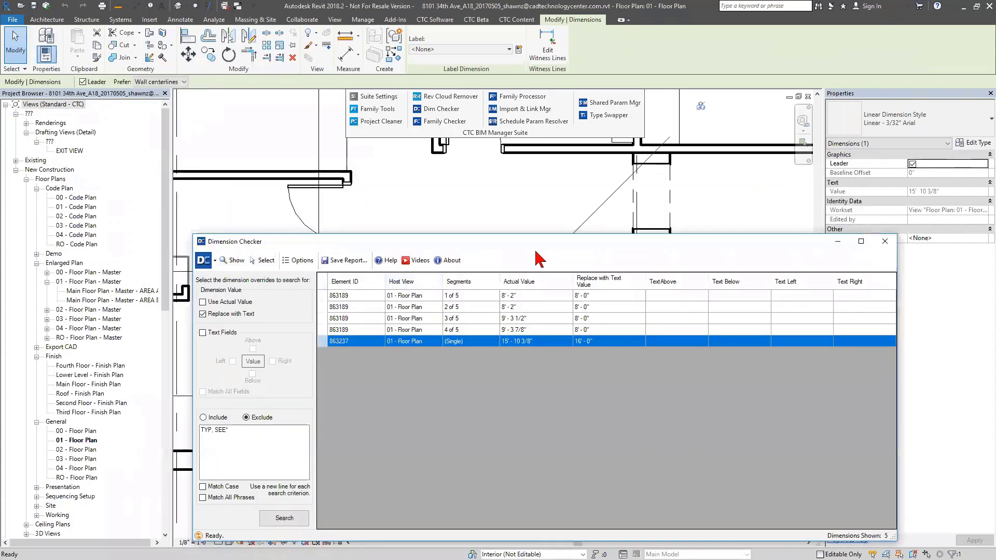
{"action": "left_click_drag", "start_coordinate": [536, 251], "coordinate": [560, 395]}
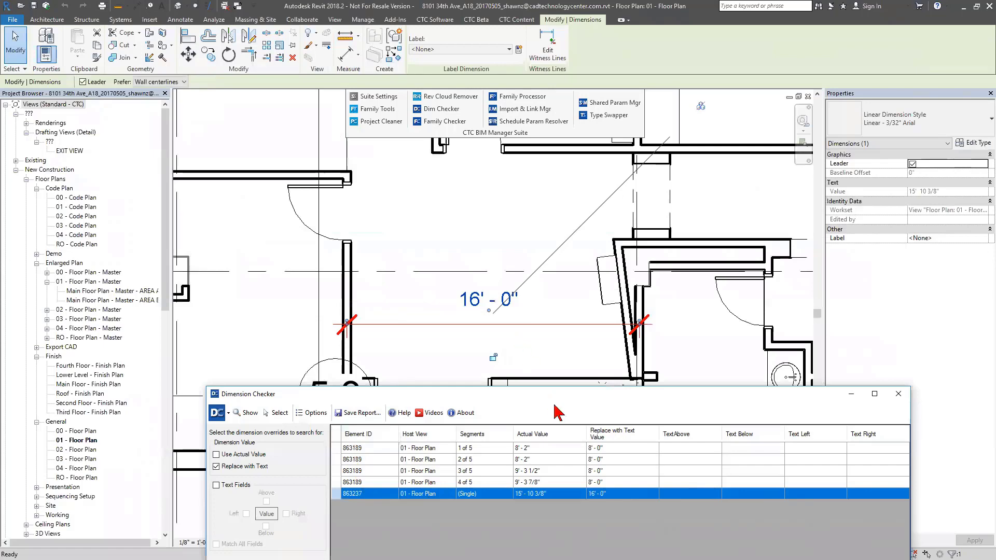
{"action": "left_click_drag", "start_coordinate": [570, 398], "coordinate": [527, 171]}
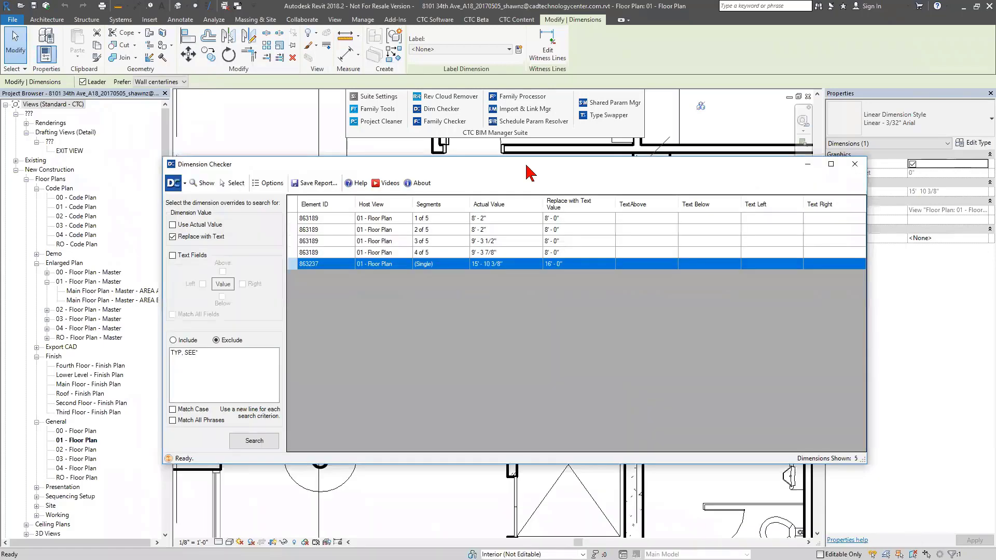
{"action": "left_click", "coordinate": [854, 164]}
{"action": "left_click", "coordinate": [482, 220]}
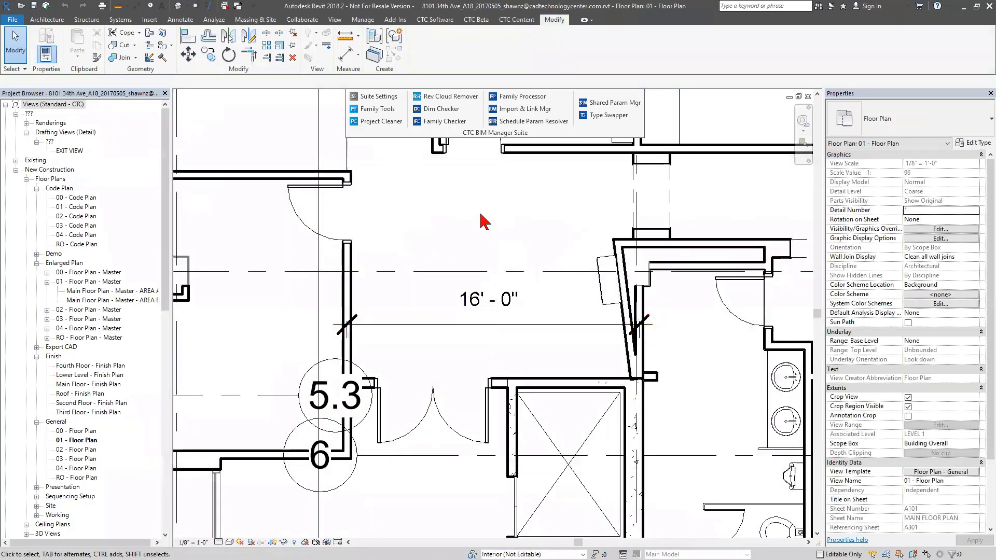
Zoom the floor plan to fit and launch Import & Link Mgr from the CTC BIM Manager Suite.
{"action": "key", "text": "z"}
{"action": "key", "text": "f"}
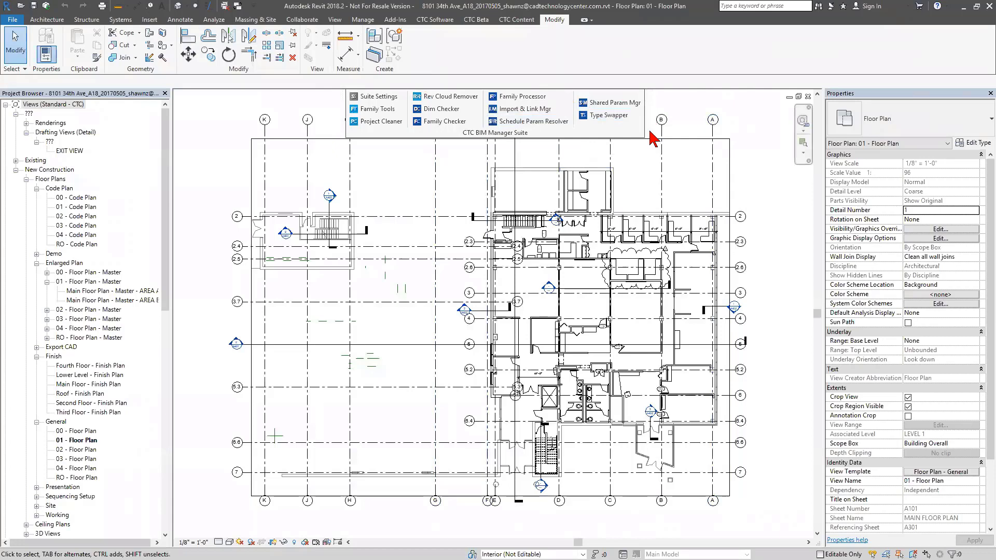
{"action": "left_click", "coordinate": [540, 111]}
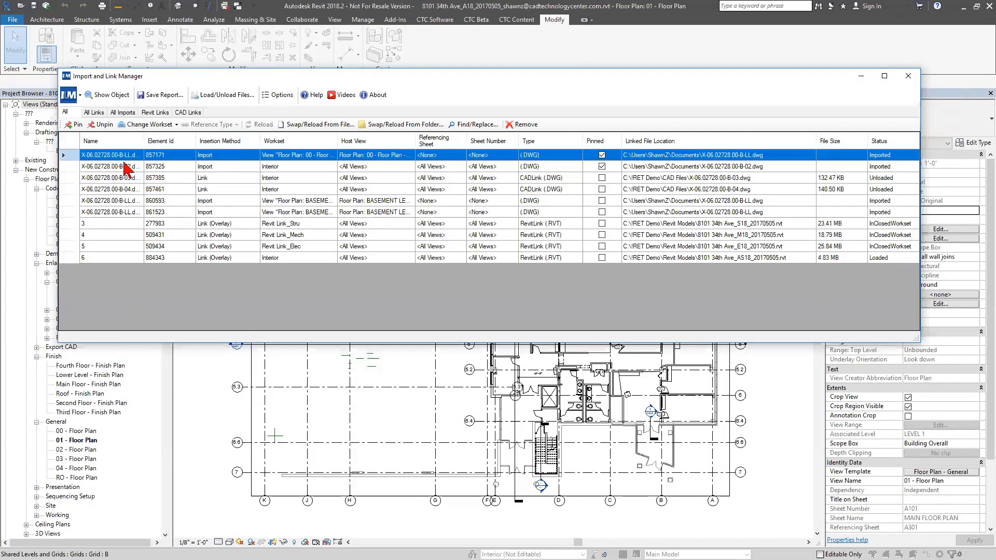
Sort imports by name and remove the two basement-level X-06.02728.00-B-LL.dwg imports.
{"action": "left_click_drag", "start_coordinate": [143, 141], "coordinate": [166, 146]}
{"action": "left_click", "coordinate": [137, 143]}
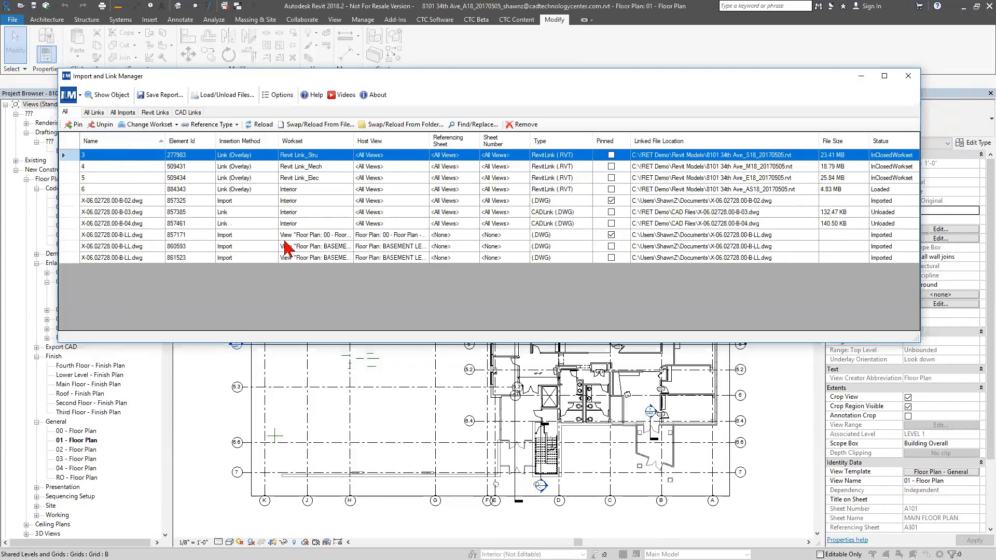
{"action": "left_click_drag", "start_coordinate": [354, 141], "coordinate": [417, 141]}
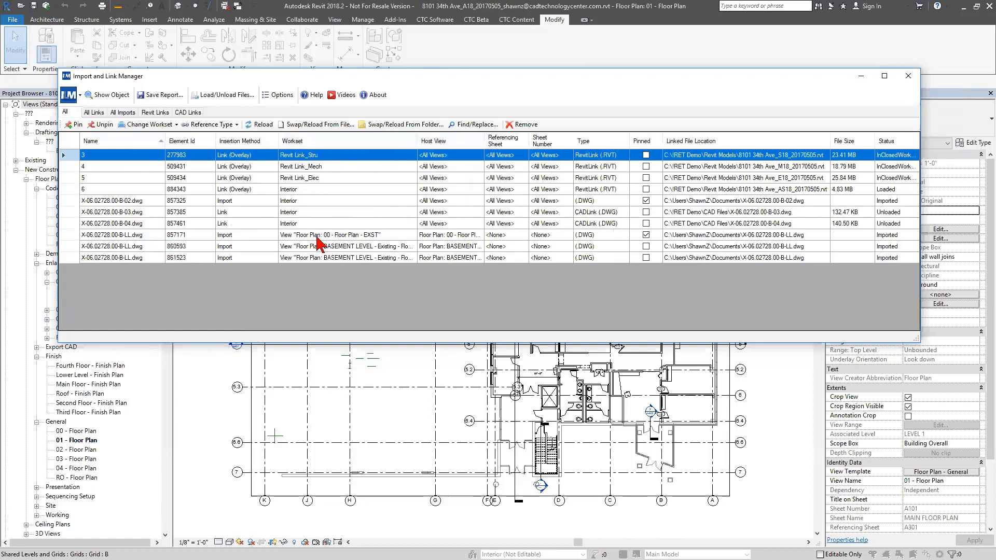
{"action": "left_click", "coordinate": [122, 236]}
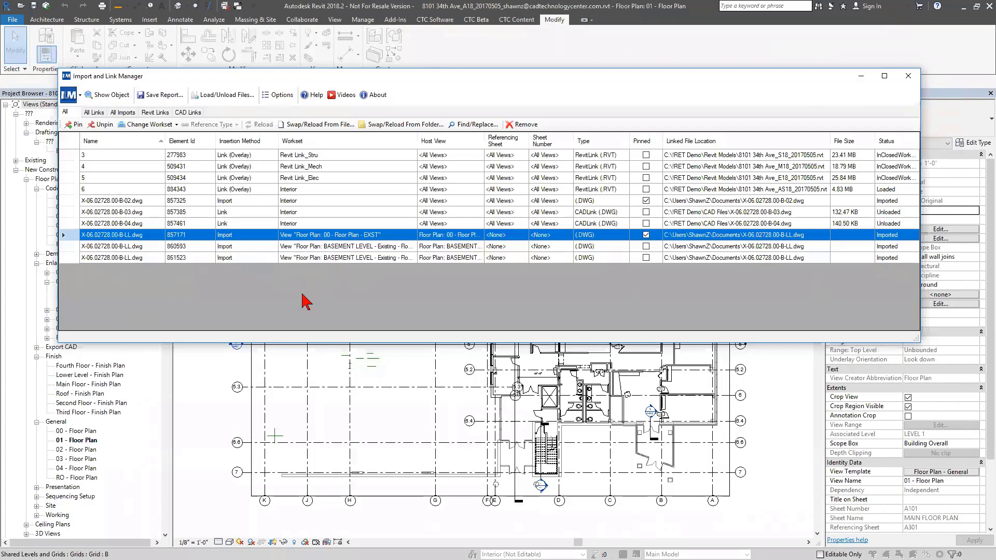
{"action": "left_click_drag", "start_coordinate": [145, 246], "coordinate": [146, 261]}
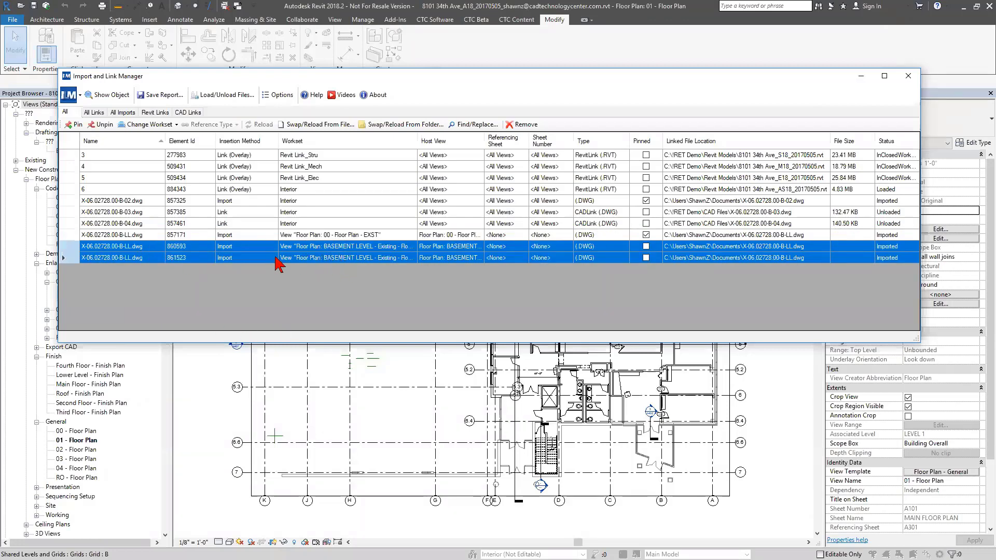
{"action": "left_click", "coordinate": [519, 127]}
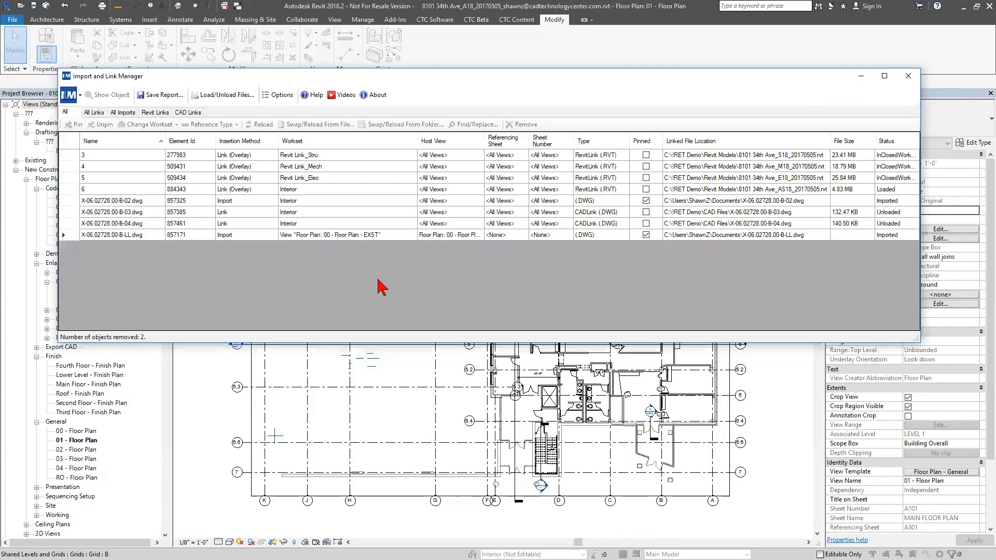
Swap the remaining B-LL import with X-06.02728.00-B-LL.dwg from D:\Work\CTC Demo Building 20150113\CAD Files.
{"action": "left_click", "coordinate": [154, 236]}
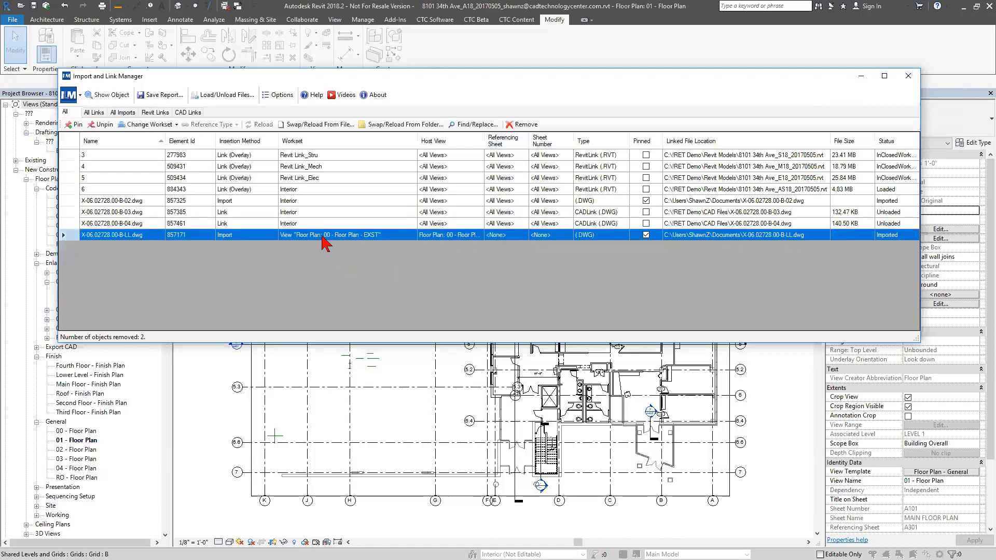
{"action": "left_click", "coordinate": [317, 125]}
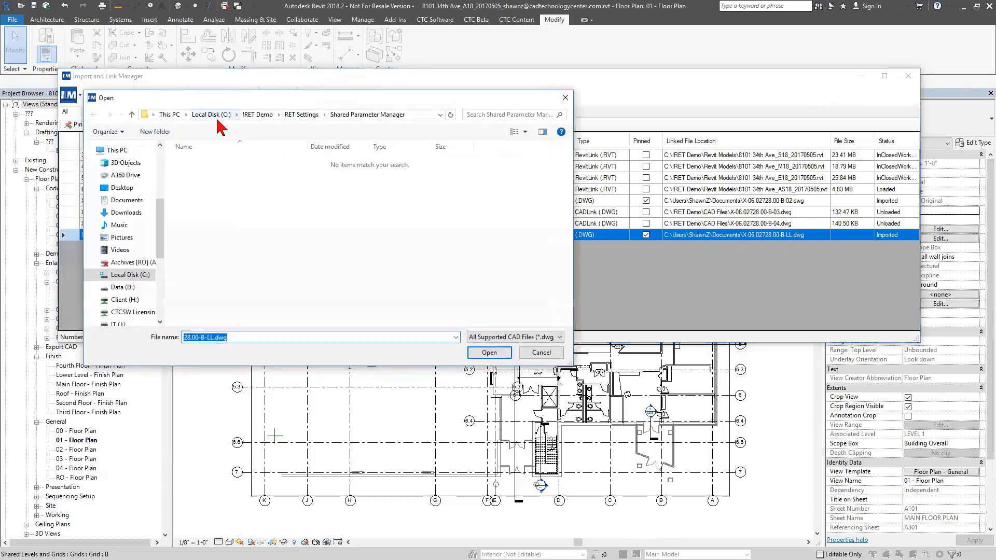
{"action": "left_click", "coordinate": [258, 115]}
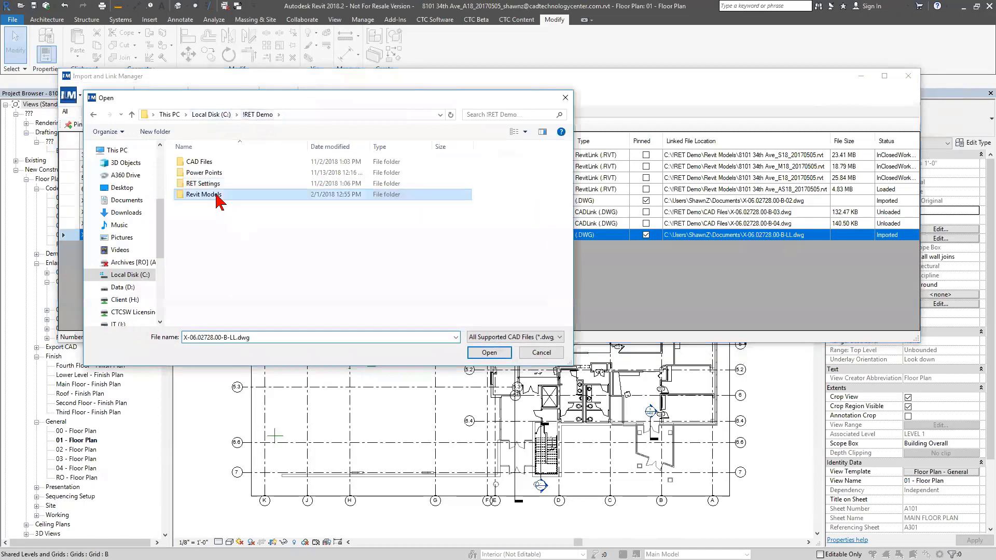
{"action": "double_click", "coordinate": [218, 194]}
{"action": "scroll", "coordinate": [226, 285], "scroll_direction": "down", "scroll_amount": 3}
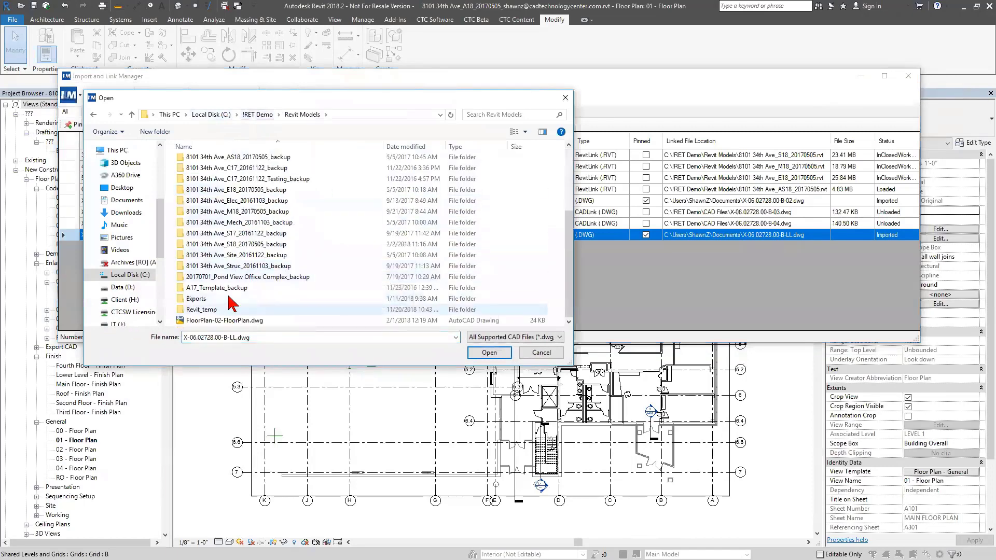
{"action": "left_click", "coordinate": [220, 115]}
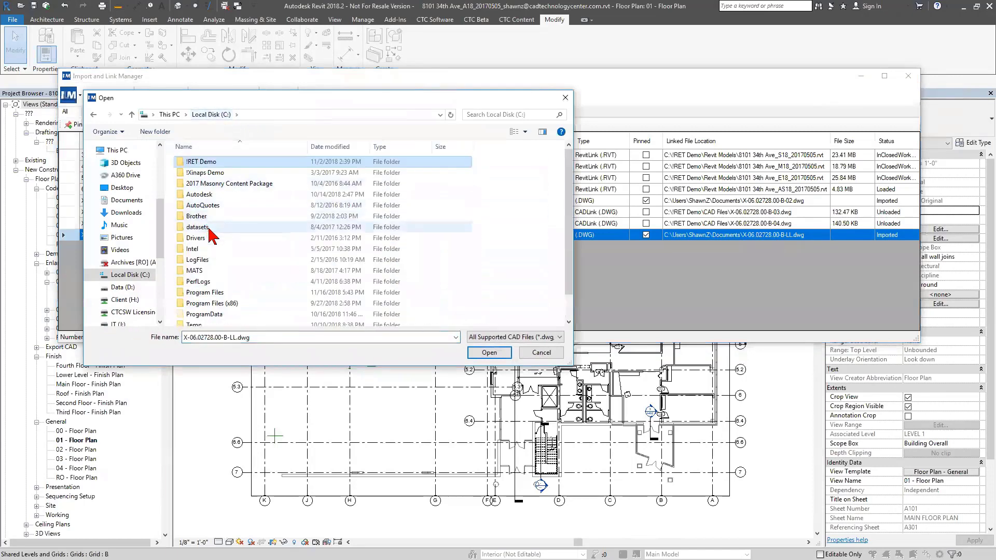
{"action": "left_click", "coordinate": [125, 286]}
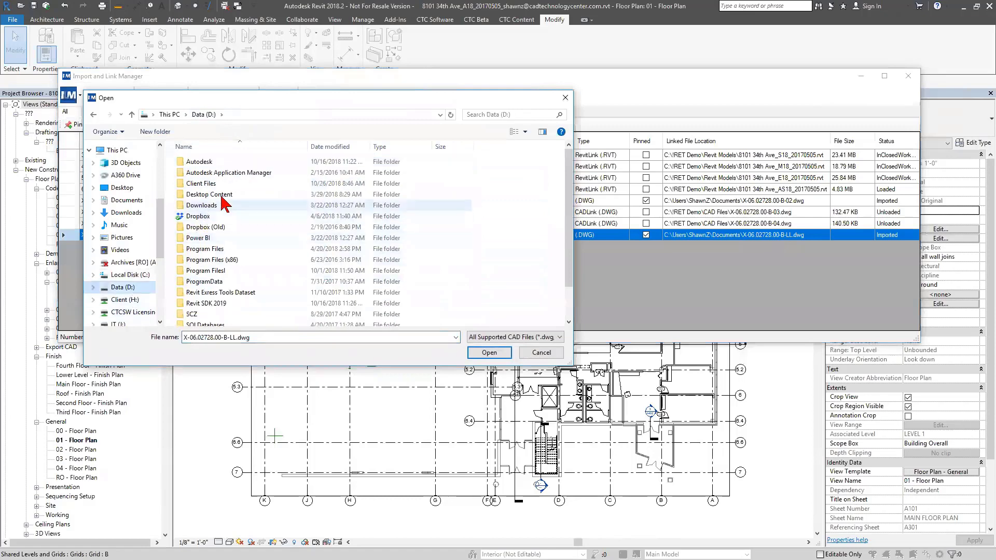
{"action": "scroll", "coordinate": [205, 306], "scroll_direction": "down", "scroll_amount": 2}
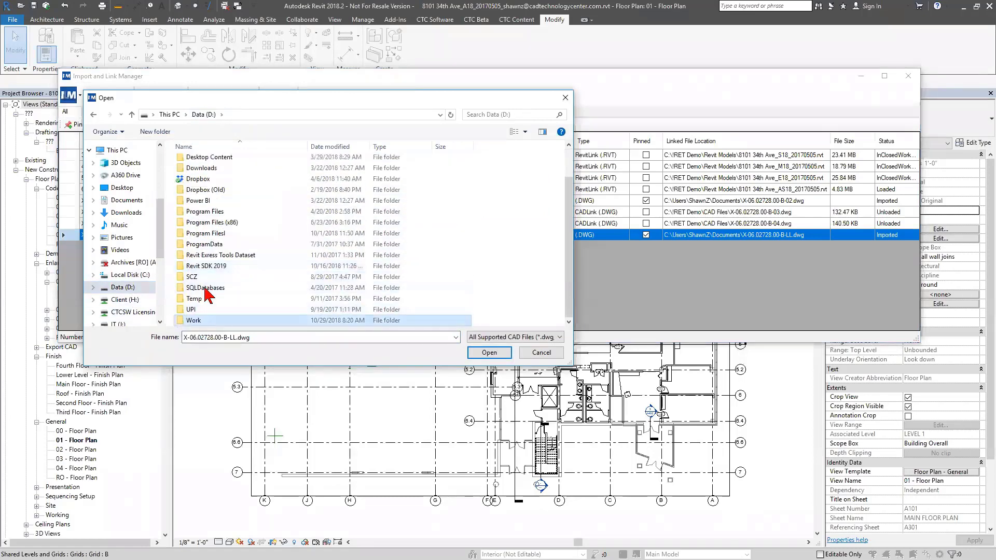
{"action": "double_click", "coordinate": [199, 320]}
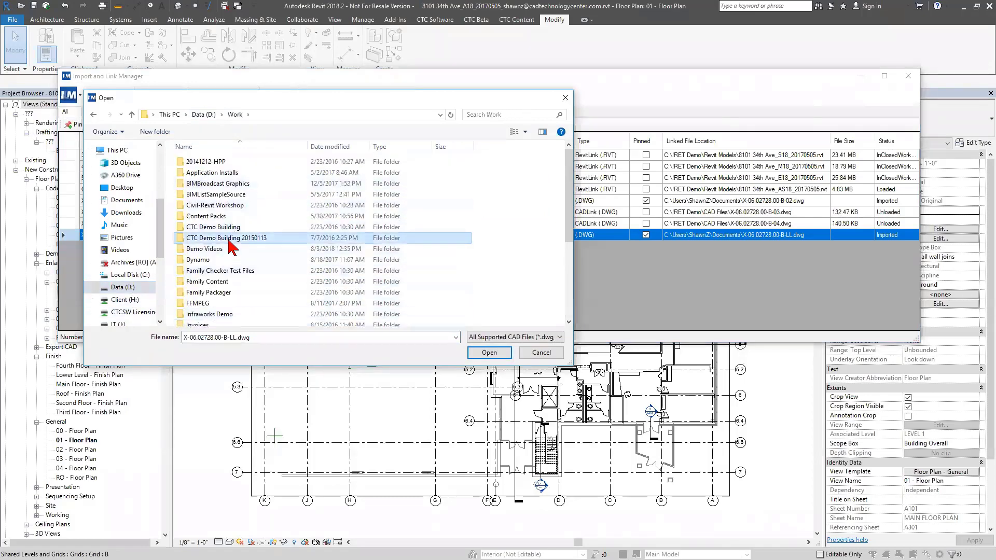
{"action": "double_click", "coordinate": [229, 241]}
{"action": "double_click", "coordinate": [235, 163]}
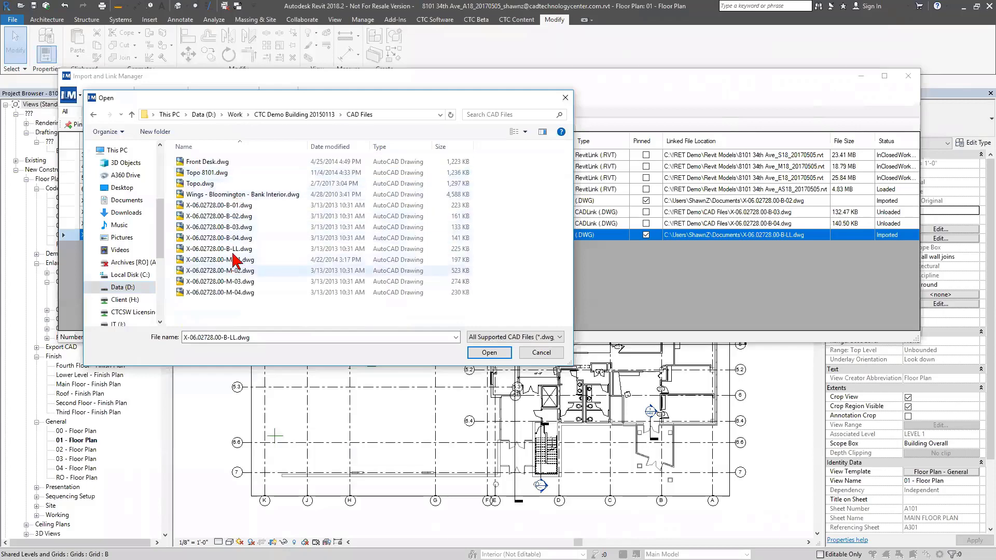
{"action": "left_click", "coordinate": [223, 249]}
{"action": "left_click", "coordinate": [488, 353]}
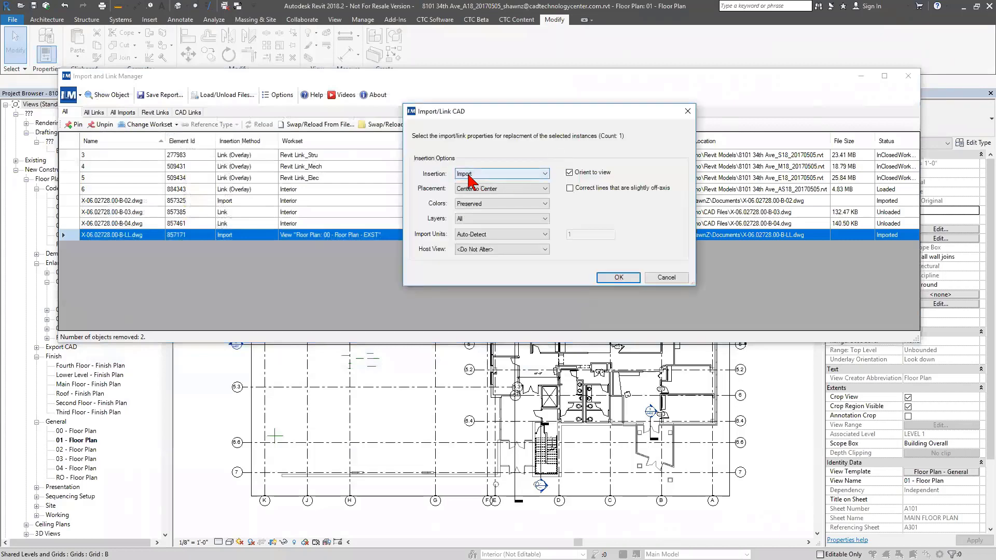
Set the replacement to Link, placed Center to Center with colours preserved, and confirm.
{"action": "left_click", "coordinate": [488, 174]}
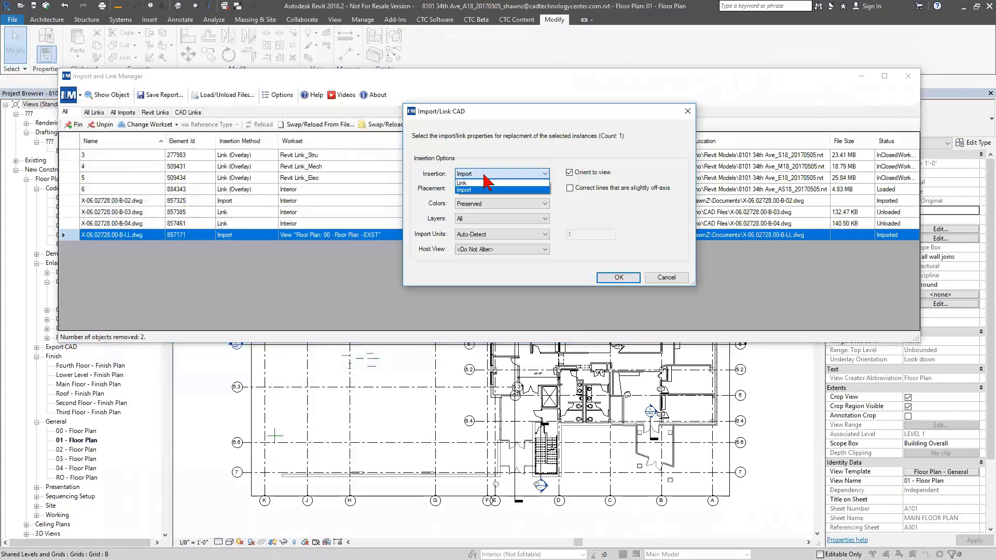
{"action": "left_click", "coordinate": [484, 183]}
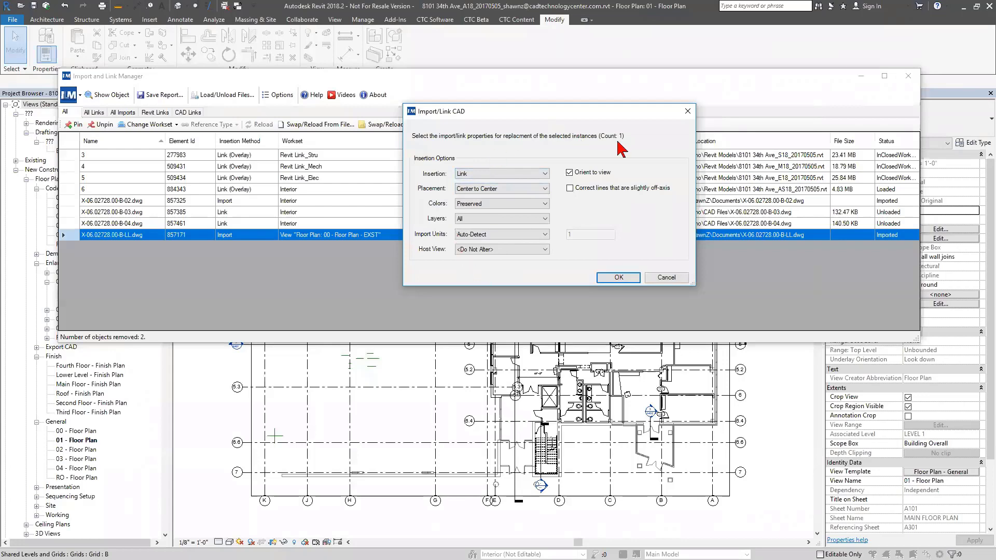
{"action": "key", "text": "space"}
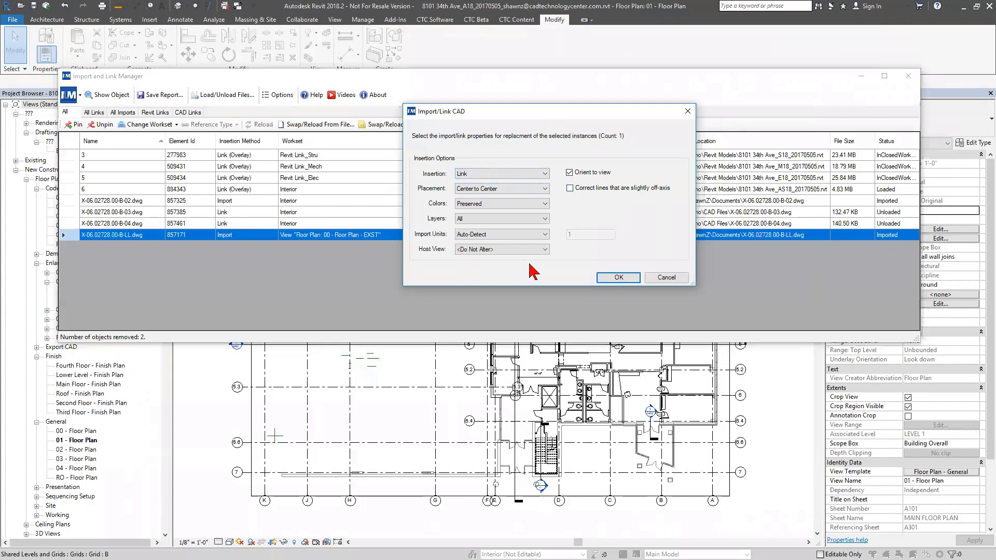
{"action": "left_click", "coordinate": [487, 204]}
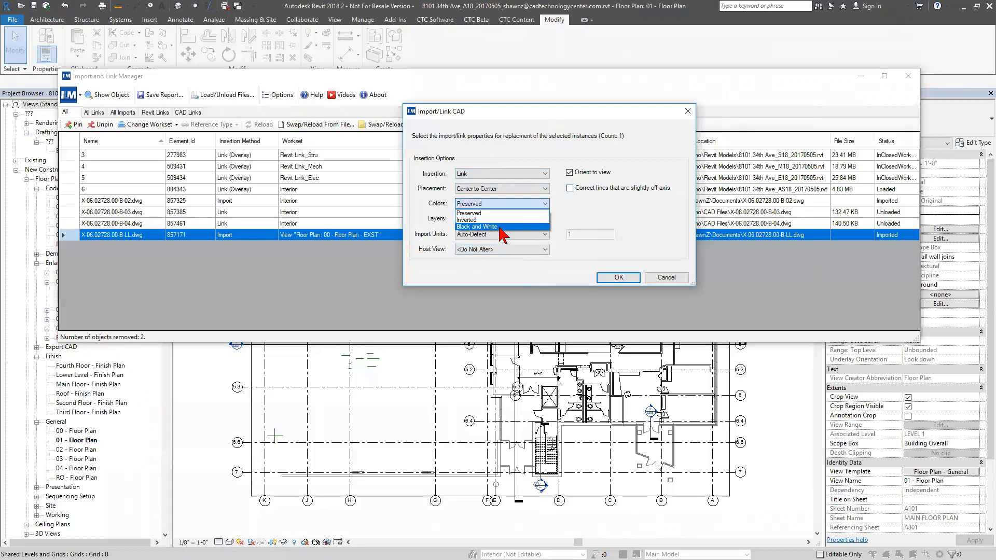
{"action": "left_click", "coordinate": [523, 246]}
{"action": "key", "text": "Return"}
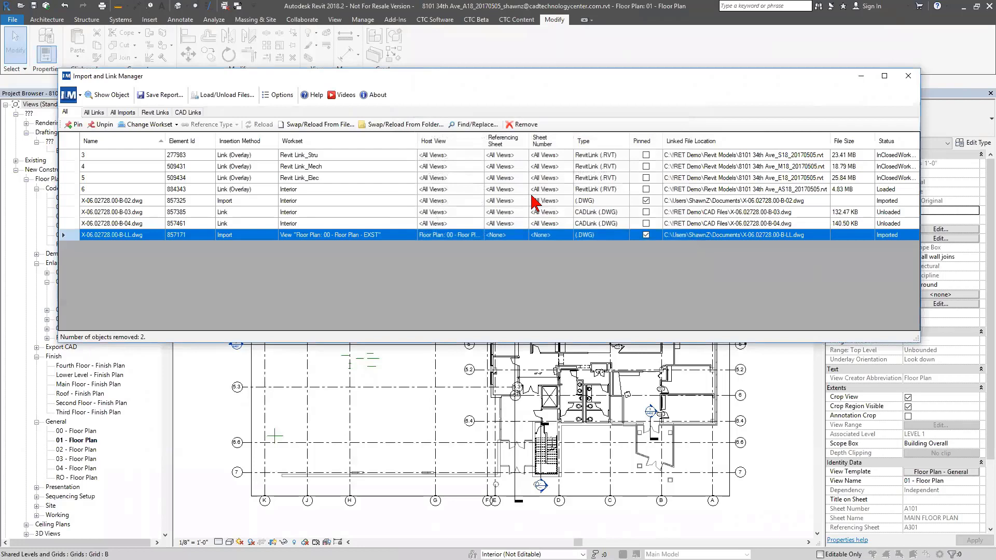
Pin the four Revit model links and the B-03 and B-04 CAD links.
{"action": "left_click", "coordinate": [534, 201]}
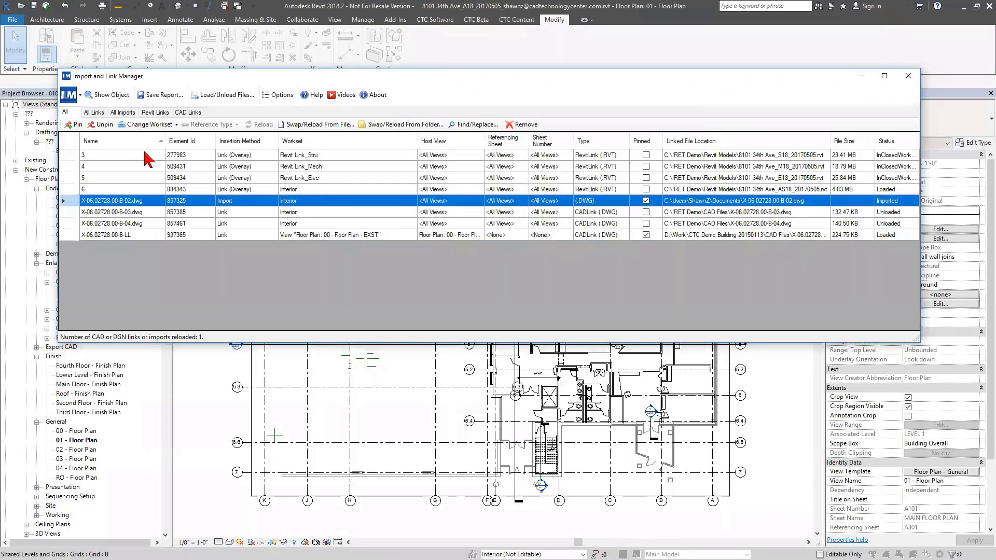
{"action": "left_click_drag", "start_coordinate": [153, 156], "coordinate": [139, 222]}
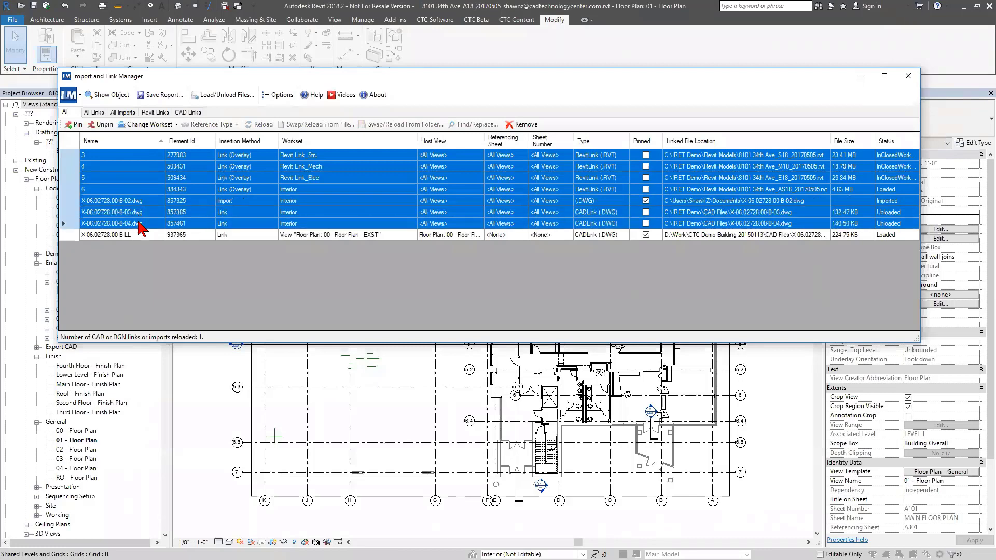
{"action": "left_click", "coordinate": [77, 125]}
{"action": "left_click", "coordinate": [77, 125]}
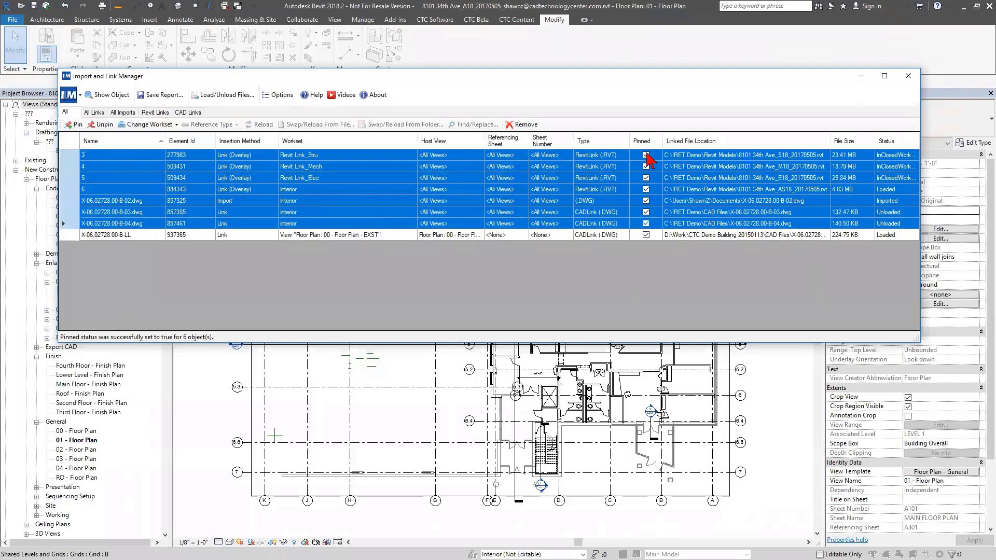
{"action": "left_click", "coordinate": [306, 189]}
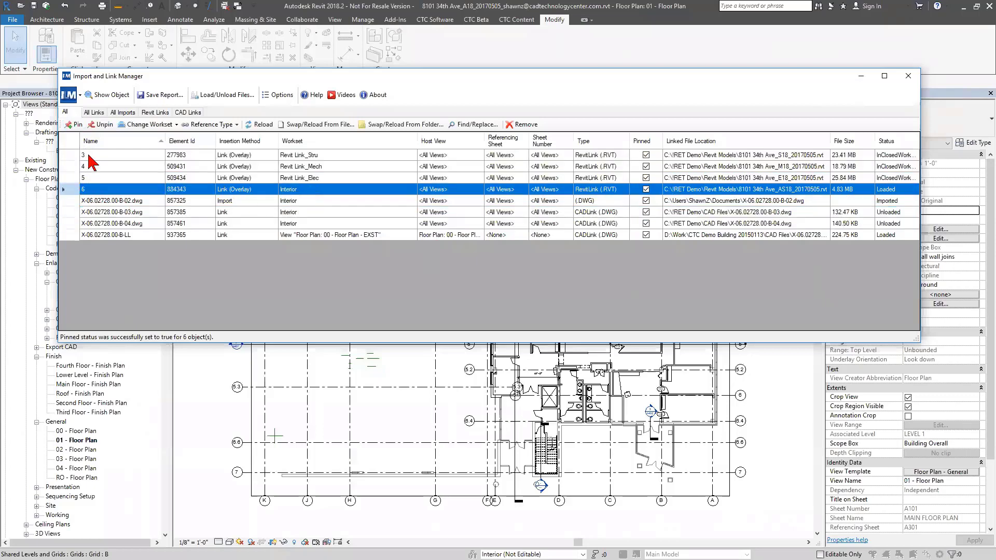
Move link 6 onto the Site workset.
{"action": "right_click", "coordinate": [94, 180]}
{"action": "left_click", "coordinate": [91, 158]}
{"action": "left_click", "coordinate": [91, 178]}
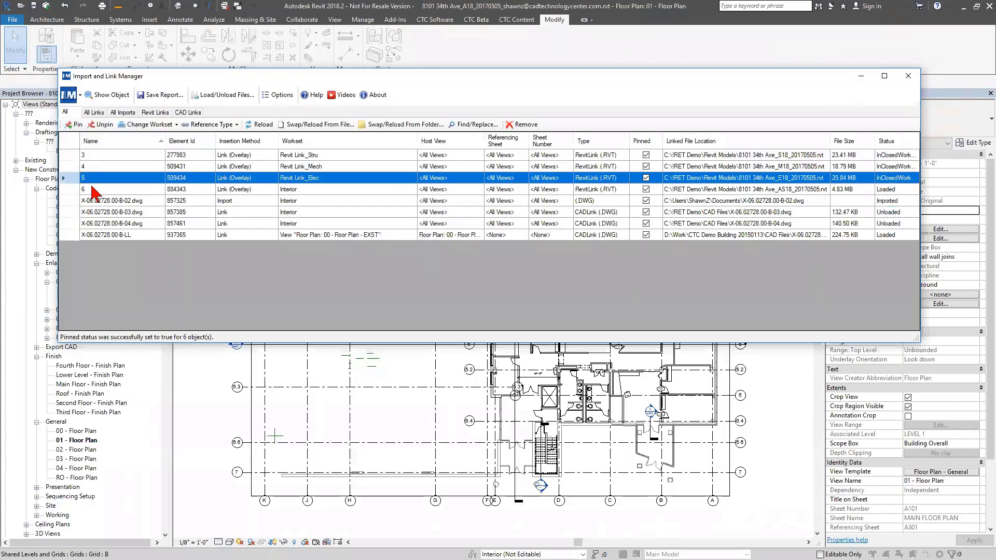
{"action": "left_click", "coordinate": [92, 188]}
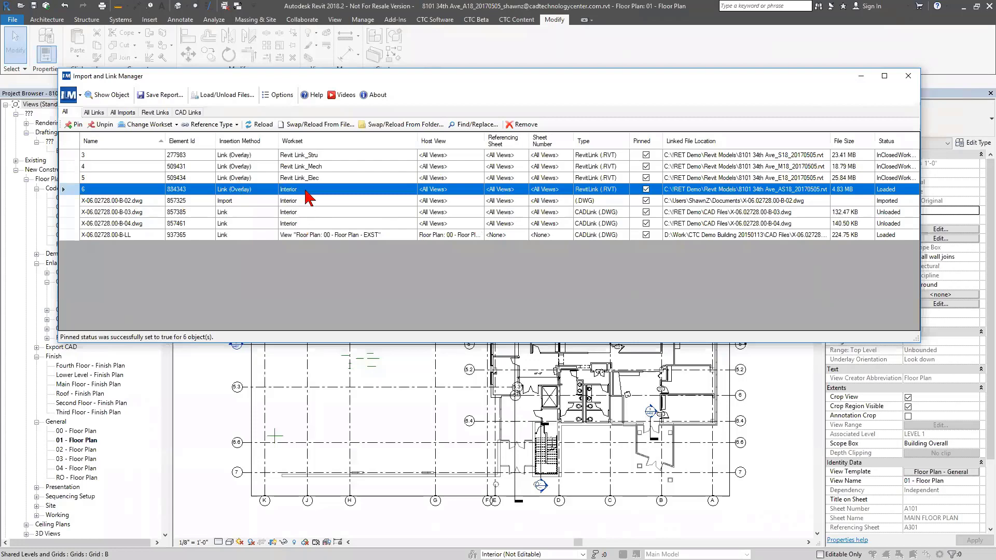
{"action": "left_click", "coordinate": [156, 125]}
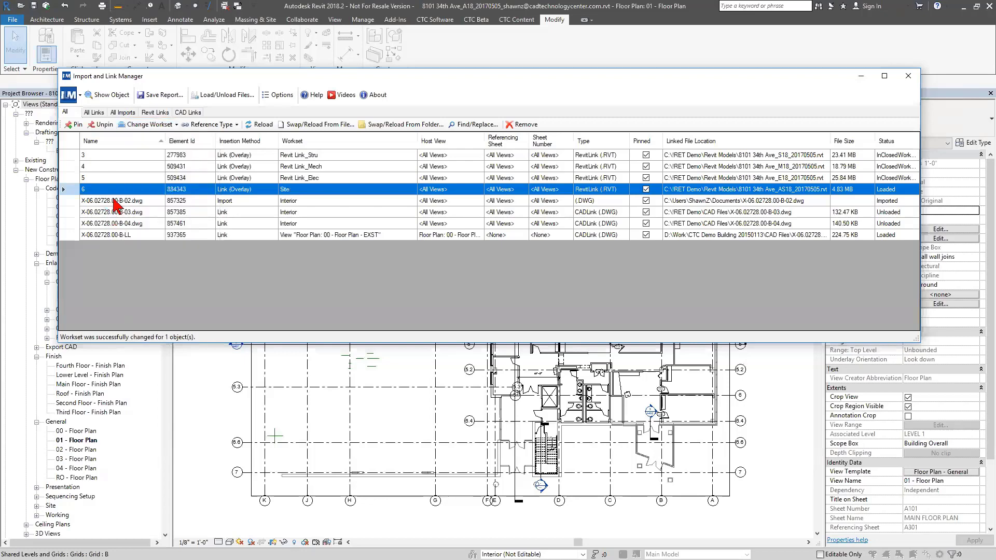
Put the B-02, B-03 and B-04 drawings on the CAD Link workset.
{"action": "left_click_drag", "start_coordinate": [110, 201], "coordinate": [112, 224]}
{"action": "left_click", "coordinate": [136, 127]}
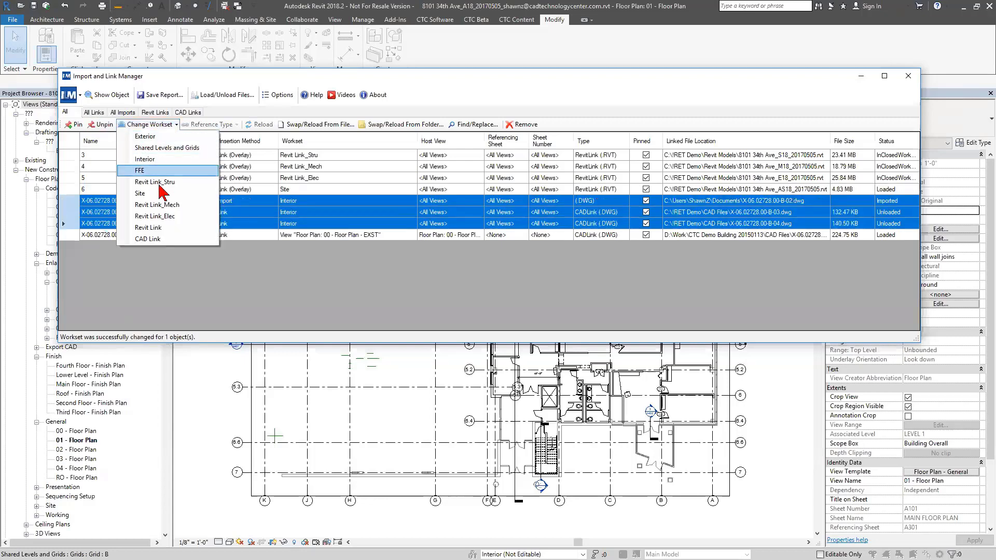
{"action": "left_click", "coordinate": [160, 239]}
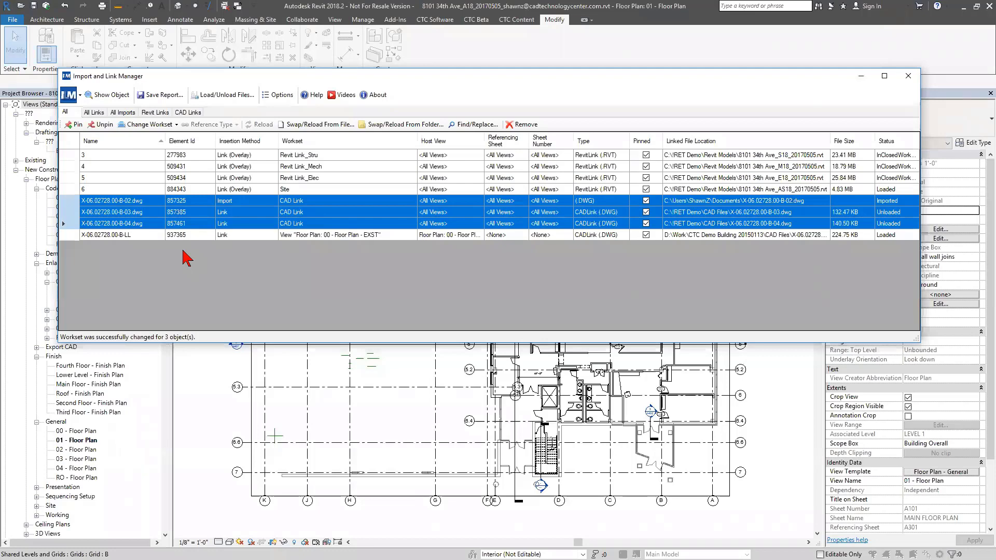
Close the Import and Link Manager, pan the plan down, and bring up the CTC Software tools.
{"action": "left_click", "coordinate": [908, 76]}
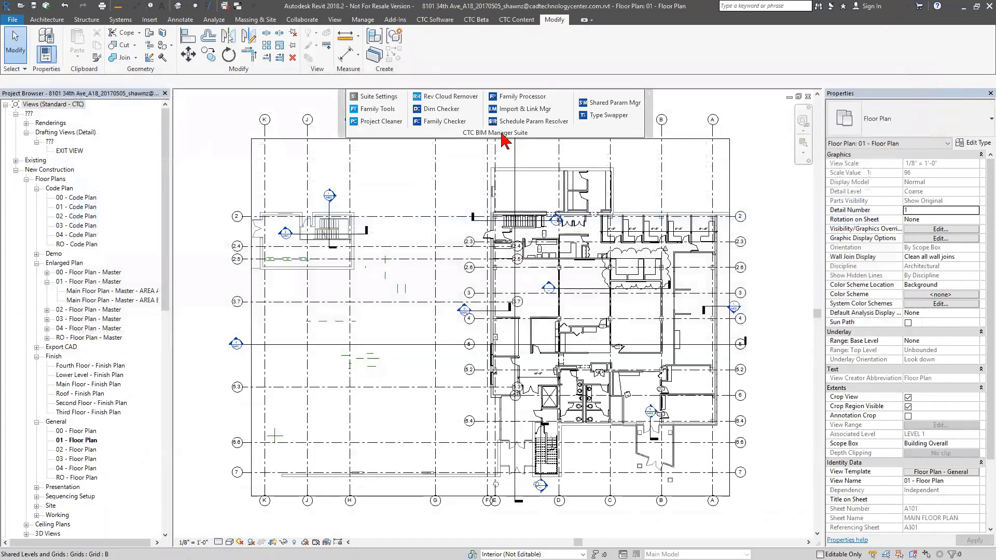
{"action": "middle_click_drag", "start_coordinate": [590, 150], "coordinate": [592, 221]}
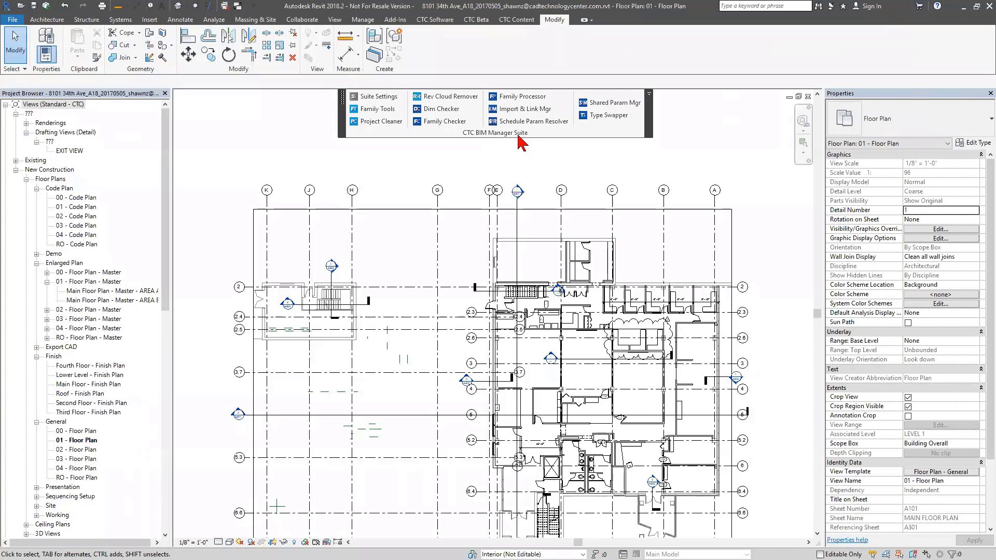
{"action": "left_click", "coordinate": [434, 20]}
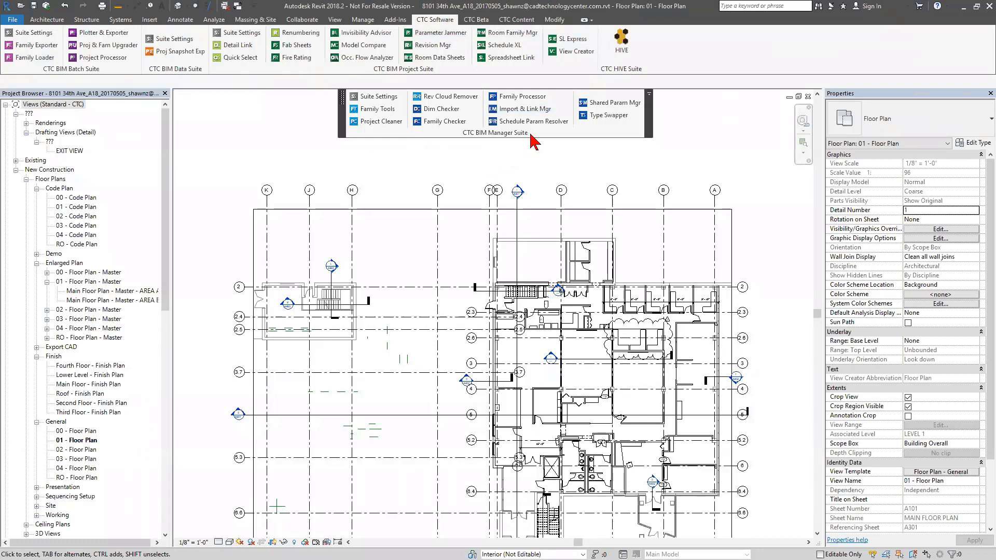
Dock the floating CTC BIM Manager Suite panel back among the other CTC Software suites on the ribbon.
{"action": "left_click_drag", "start_coordinate": [534, 141], "coordinate": [413, 150]}
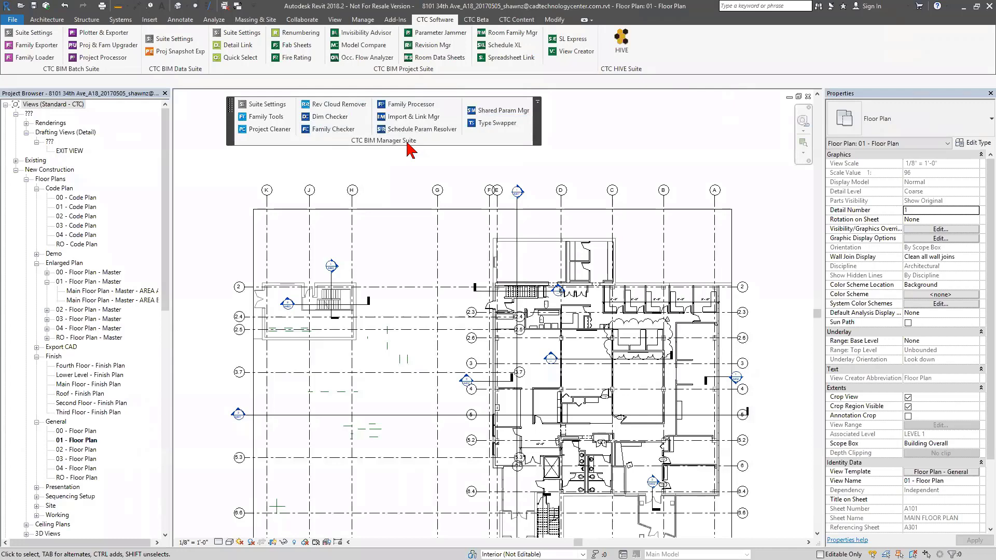
{"action": "left_click_drag", "start_coordinate": [410, 151], "coordinate": [249, 75]}
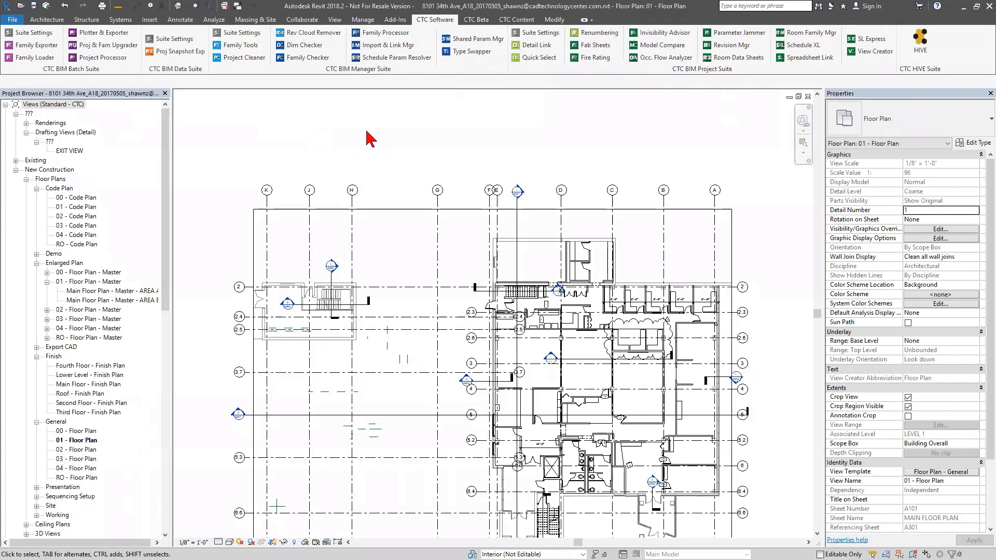
Run Dimension Checker's search for dimensions replaced with text on 01 - Floor Plan.
{"action": "left_click", "coordinate": [311, 47]}
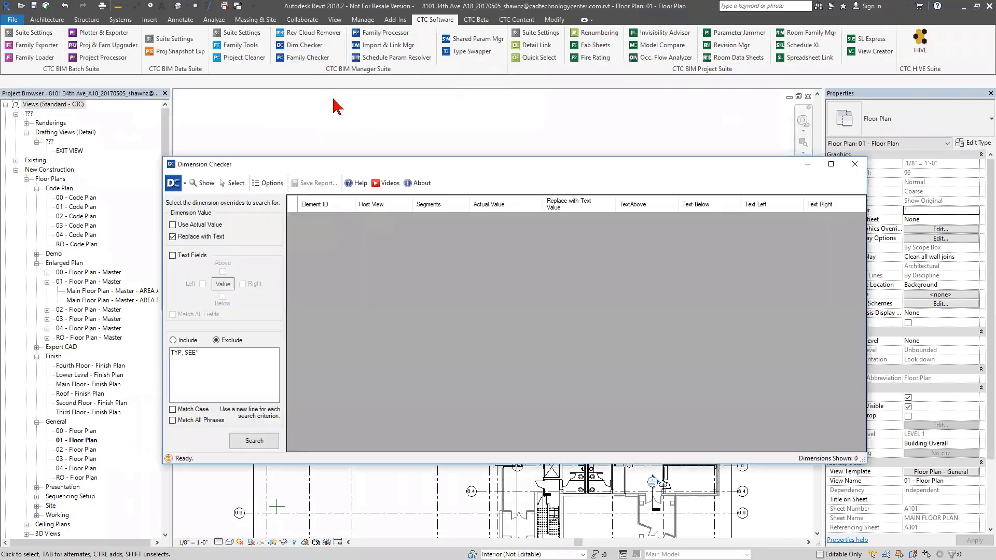
{"action": "left_click_drag", "start_coordinate": [392, 169], "coordinate": [417, 123]}
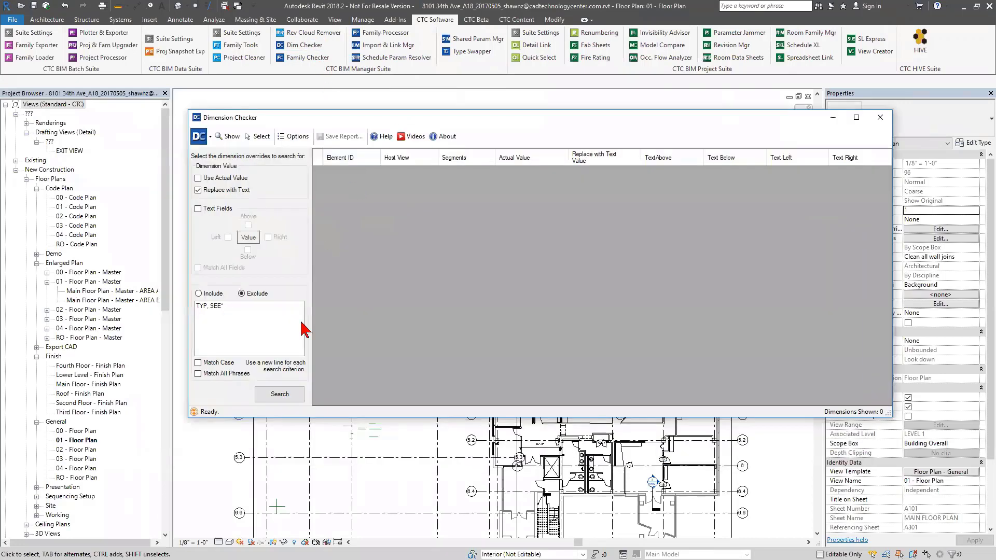
{"action": "left_click", "coordinate": [283, 395]}
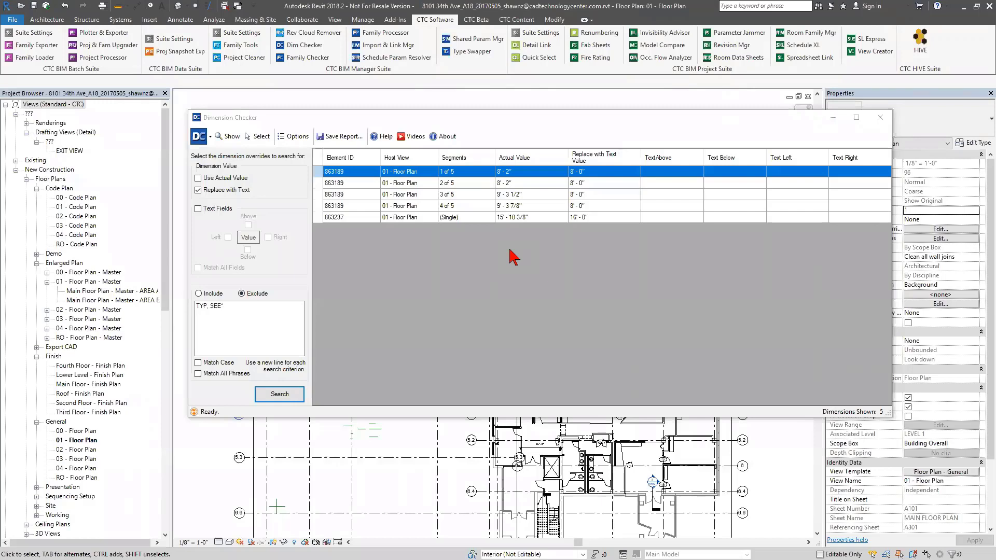
Review the five text-overridden dimensions against the plan, then close Dimension Checker.
{"action": "left_click", "coordinate": [239, 121]}
{"action": "left_click_drag", "start_coordinate": [239, 120], "coordinate": [238, 120]}
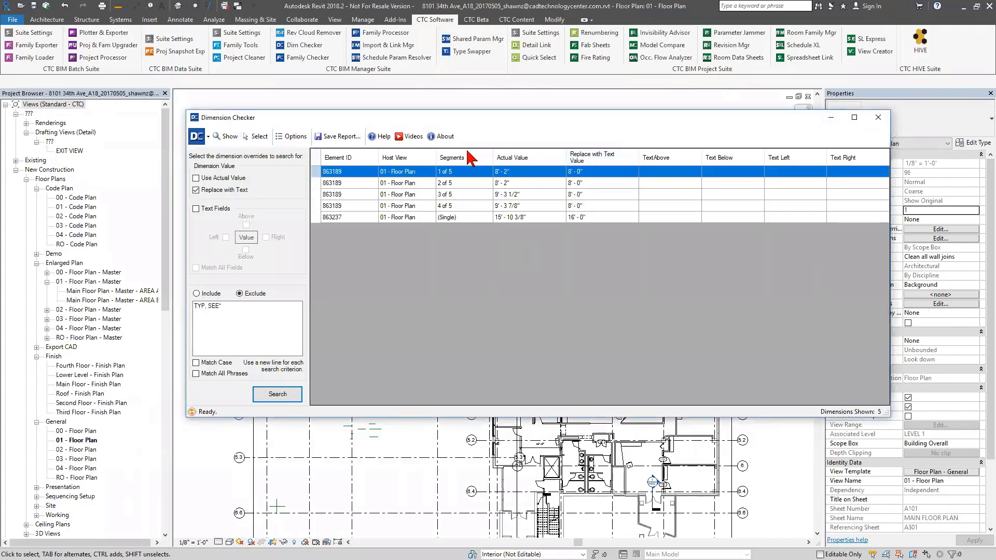
{"action": "left_click_drag", "start_coordinate": [639, 125], "coordinate": [652, 354]}
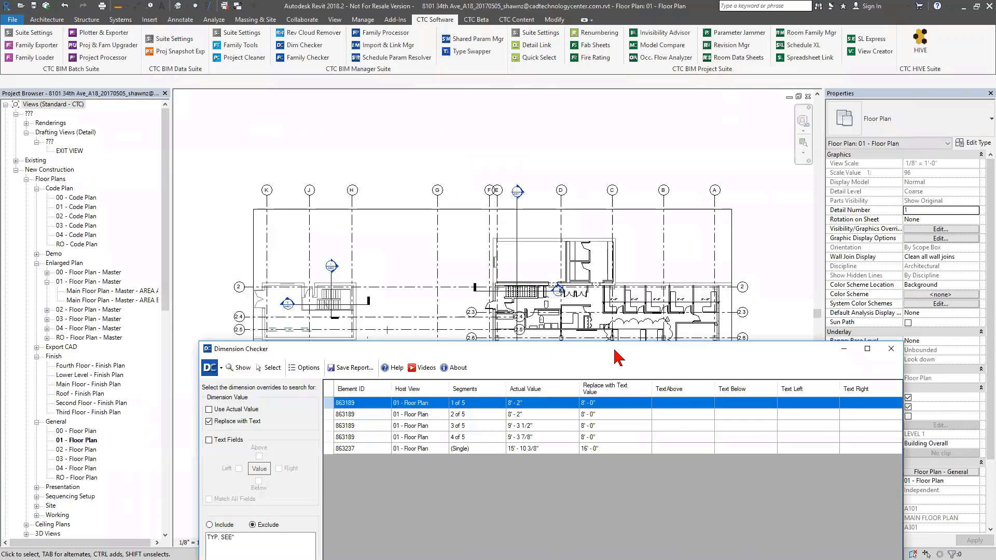
{"action": "left_click_drag", "start_coordinate": [617, 356], "coordinate": [613, 162]}
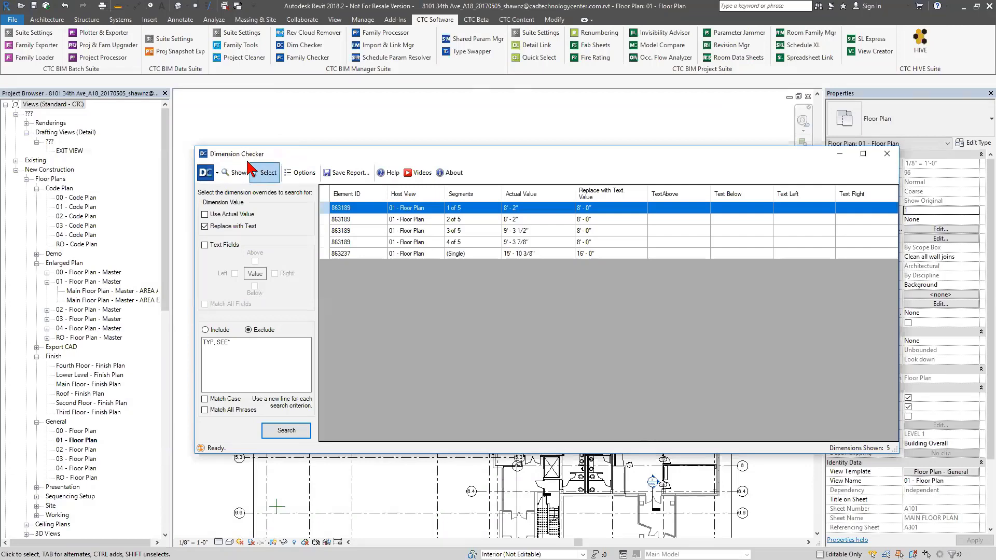
{"action": "left_click", "coordinate": [887, 154]}
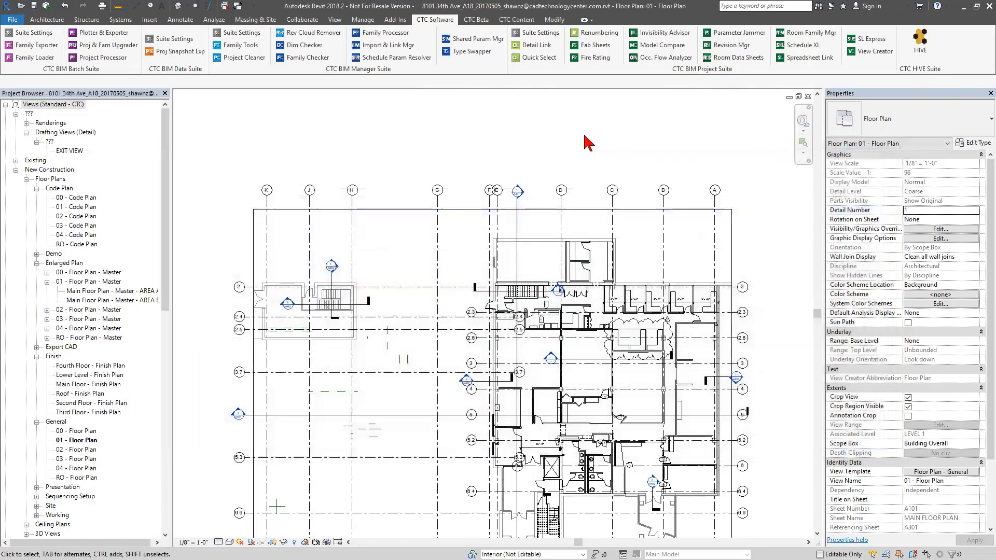